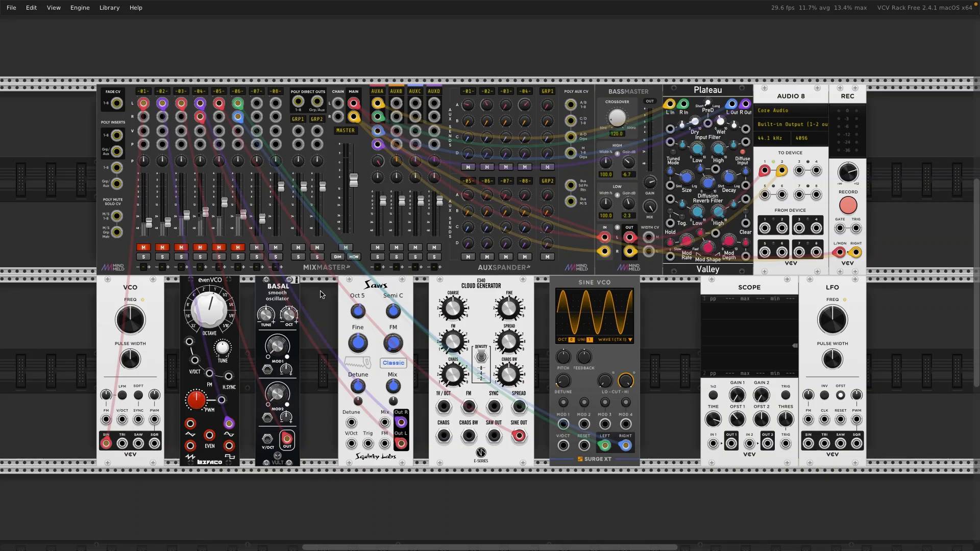
Check the module names and makers of Saws, Cloud Generator, Sine VCO and VCO in their module details
right_click(376, 295)
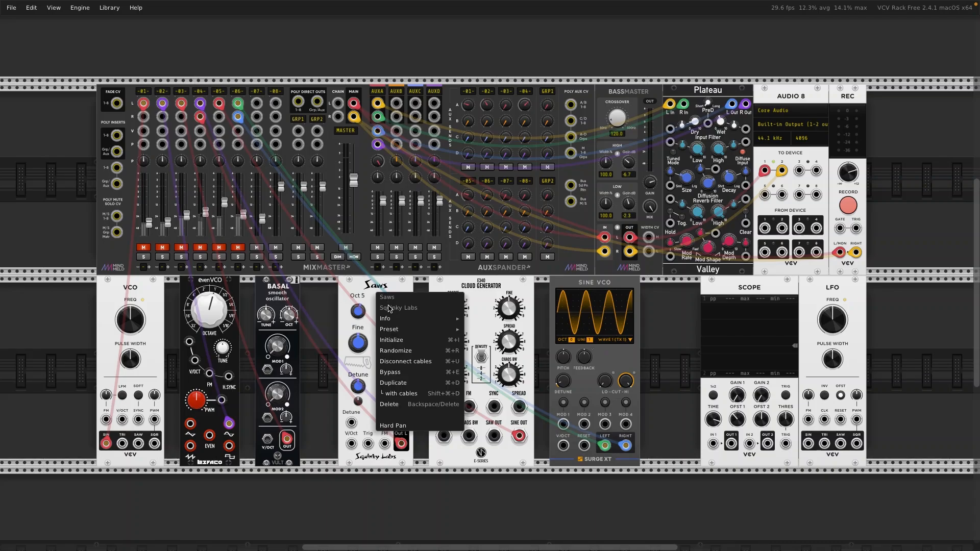
right_click(478, 289)
right_click(479, 289)
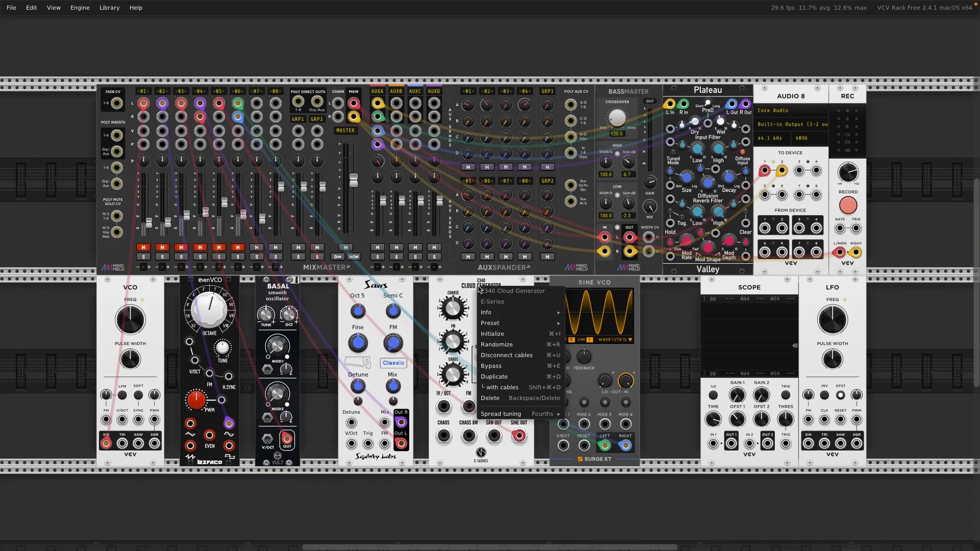
click(611, 287)
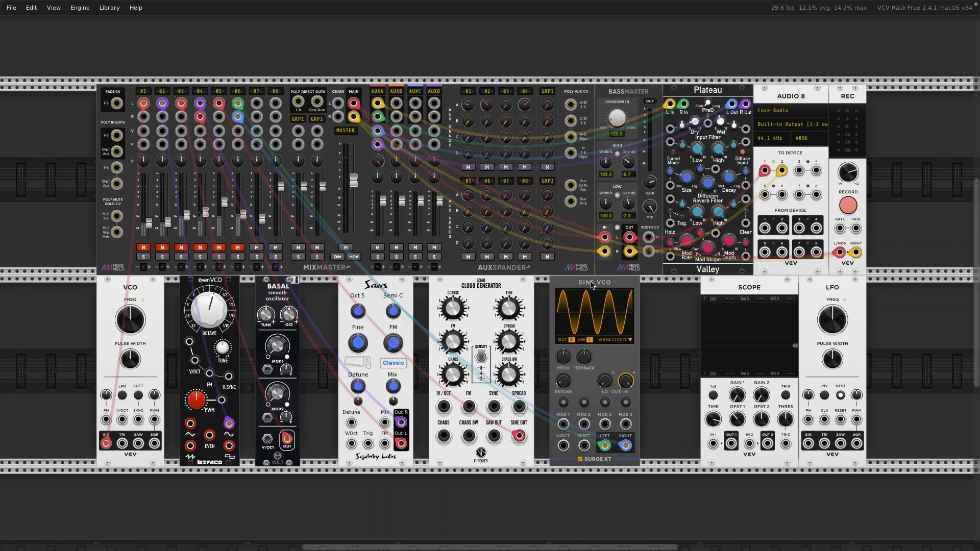
right_click(592, 285)
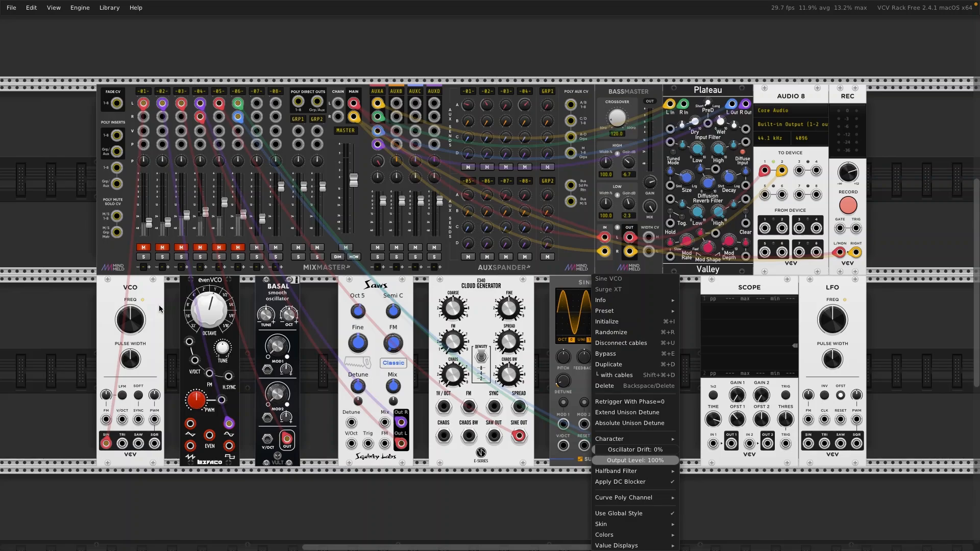
click(84, 306)
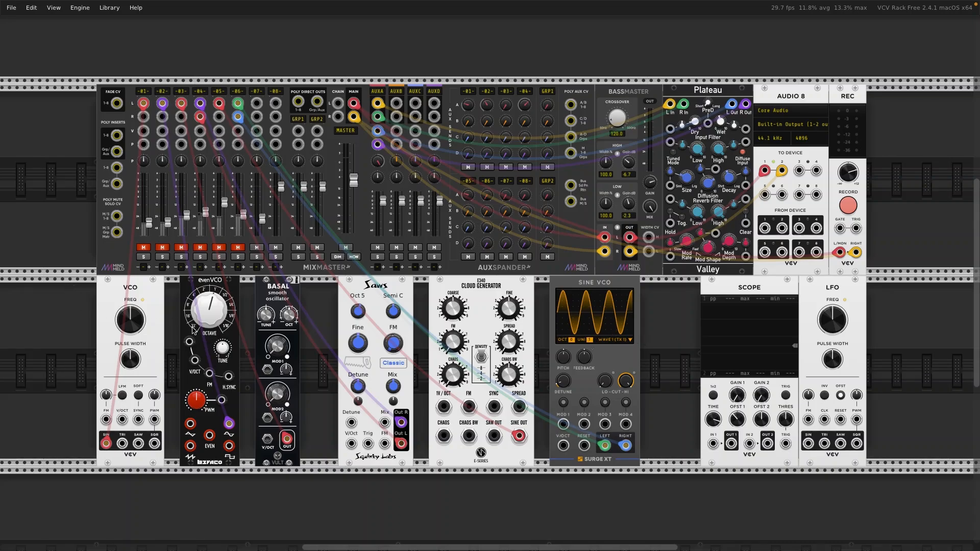
right_click(137, 290)
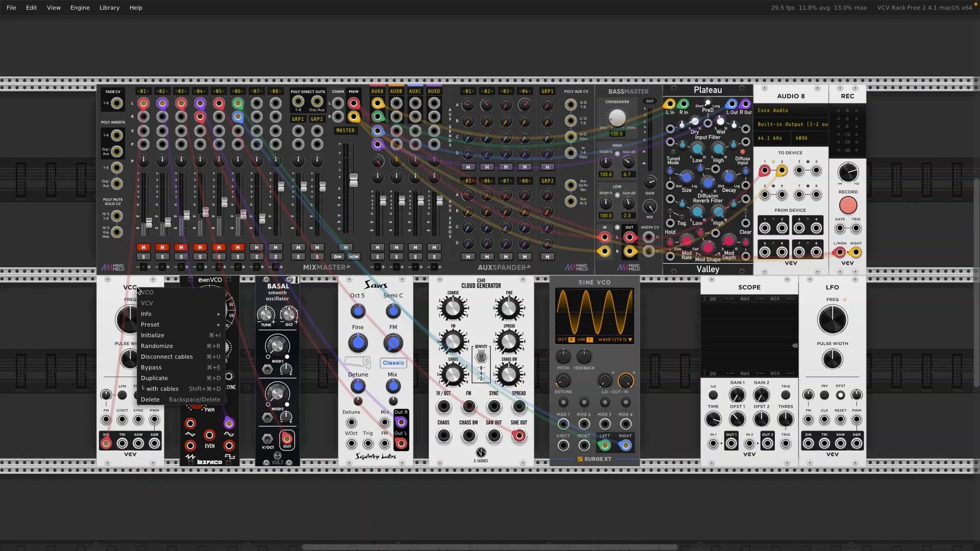
click(105, 291)
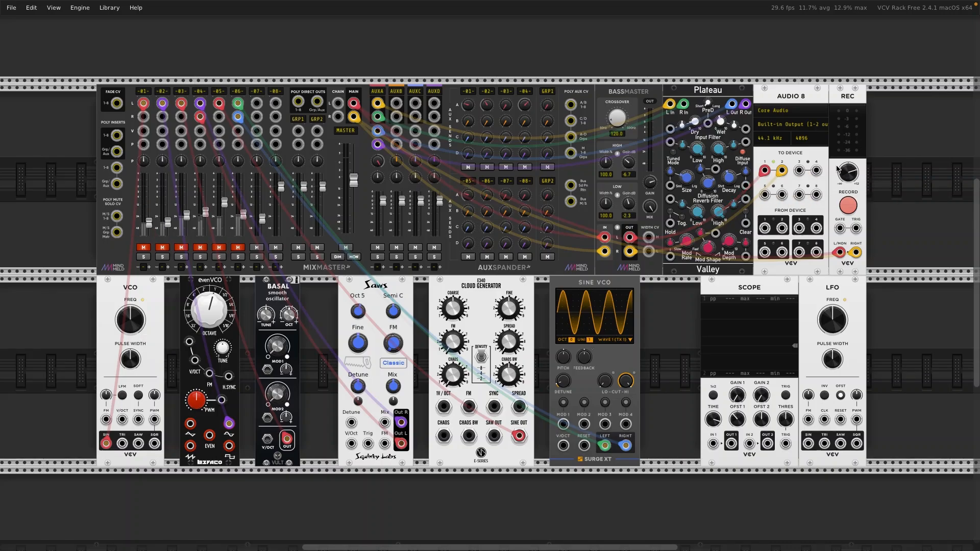
Unmute mixer channels 1, 2 and 3, nudging channel 1's level up and channel 3's level down slightly
mouse_move(168, 202)
click(144, 248)
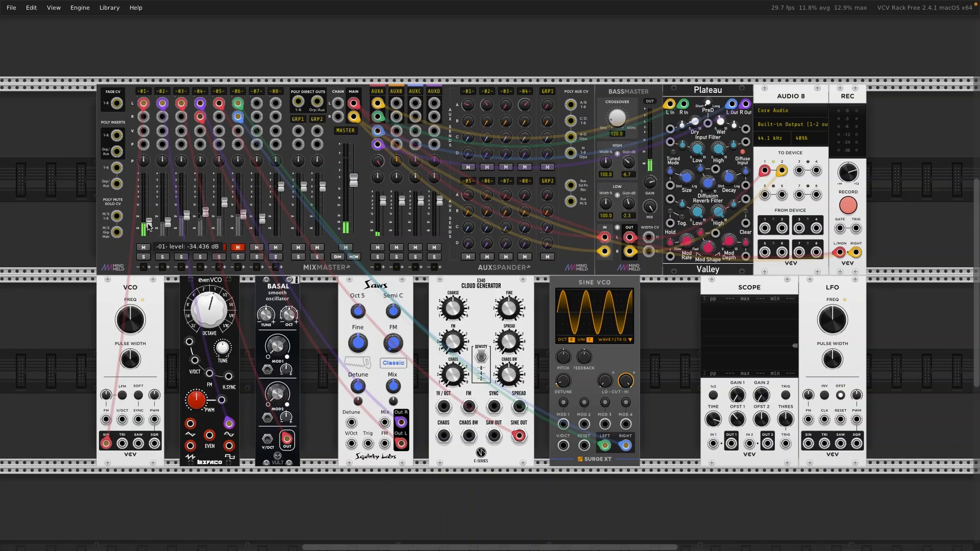
drag(148, 223, 148, 221)
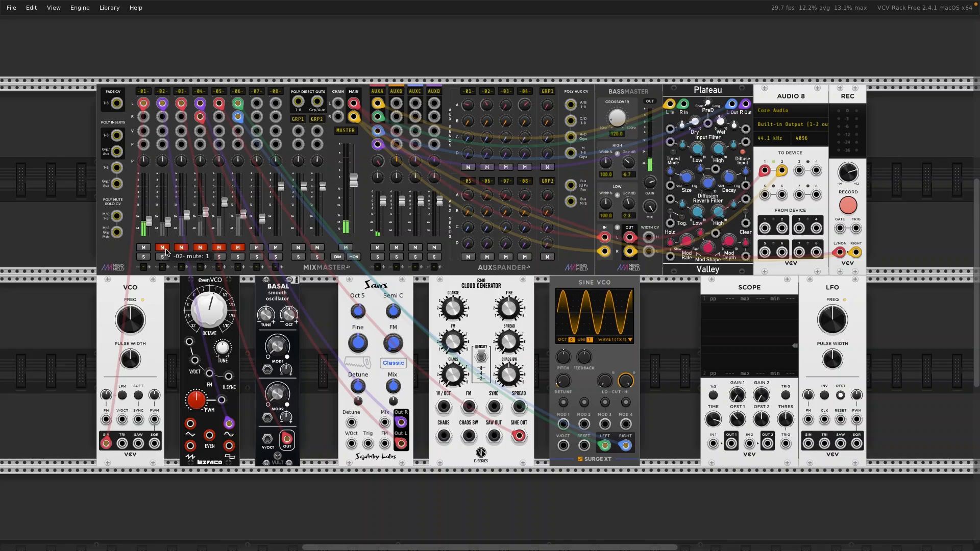
click(179, 249)
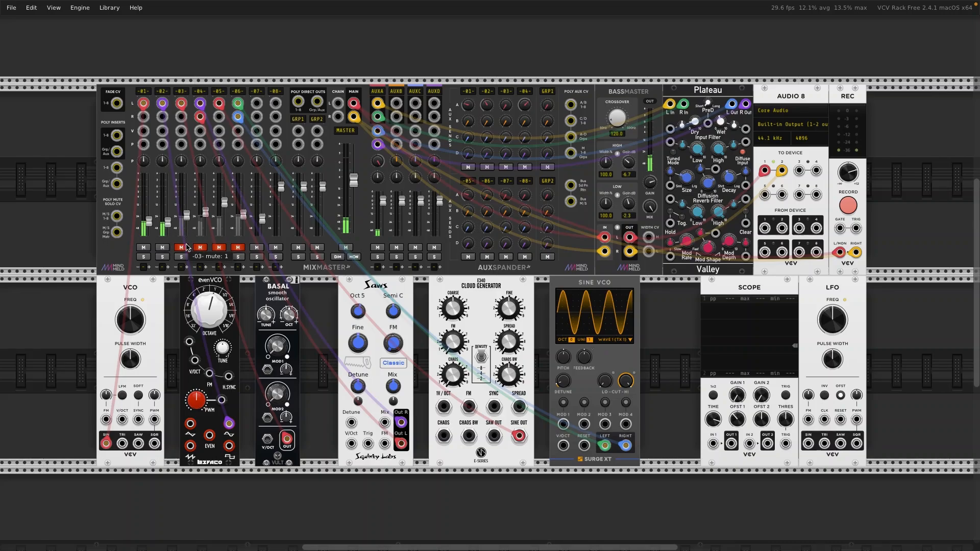
click(184, 247)
drag(186, 216, 186, 218)
Mute mixer channels 3, 2 and 1 again and unmute only channel 1
click(181, 248)
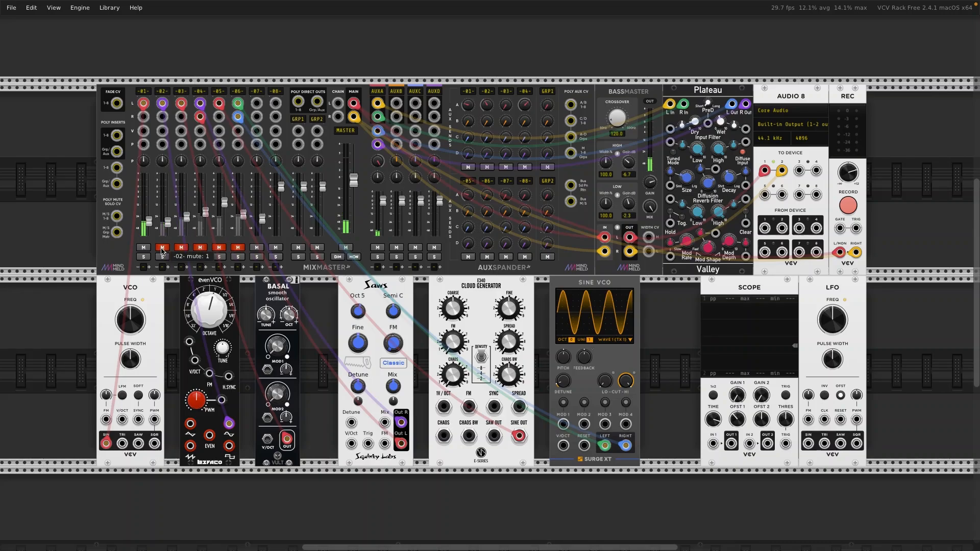
click(162, 248)
click(144, 248)
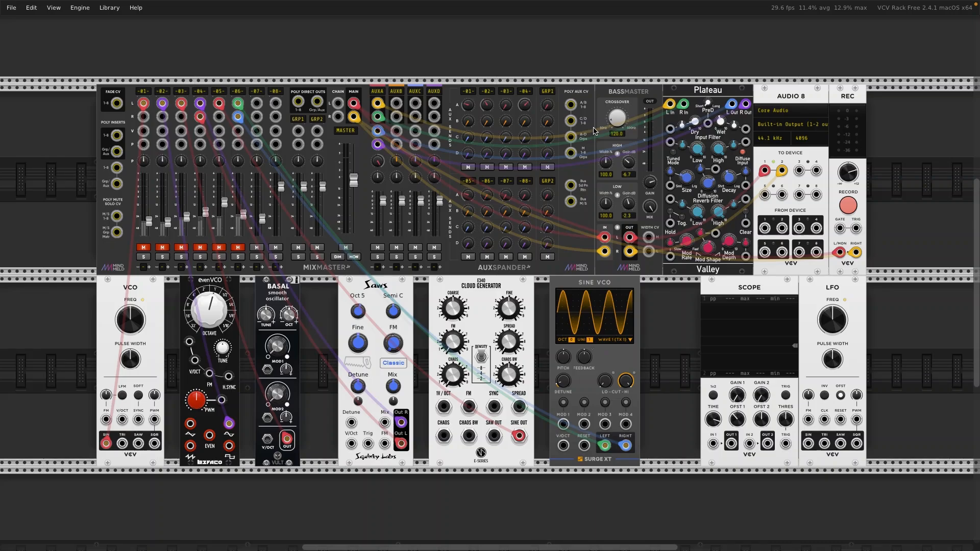
click(142, 248)
mouse_move(139, 304)
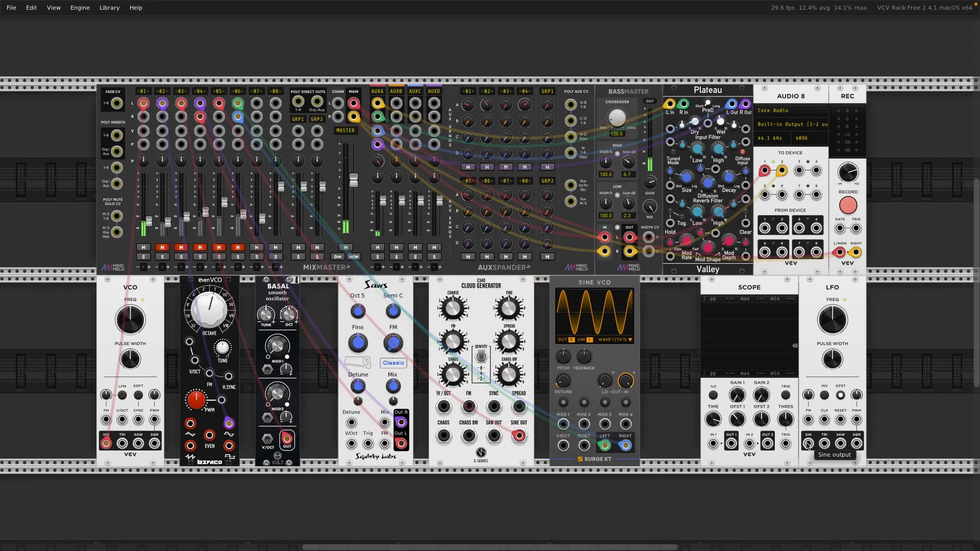
mouse_move(808, 444)
mouse_down()
mouse_move(731, 458)
mouse_move(713, 443)
mouse_up()
drag(831, 320, 831, 347)
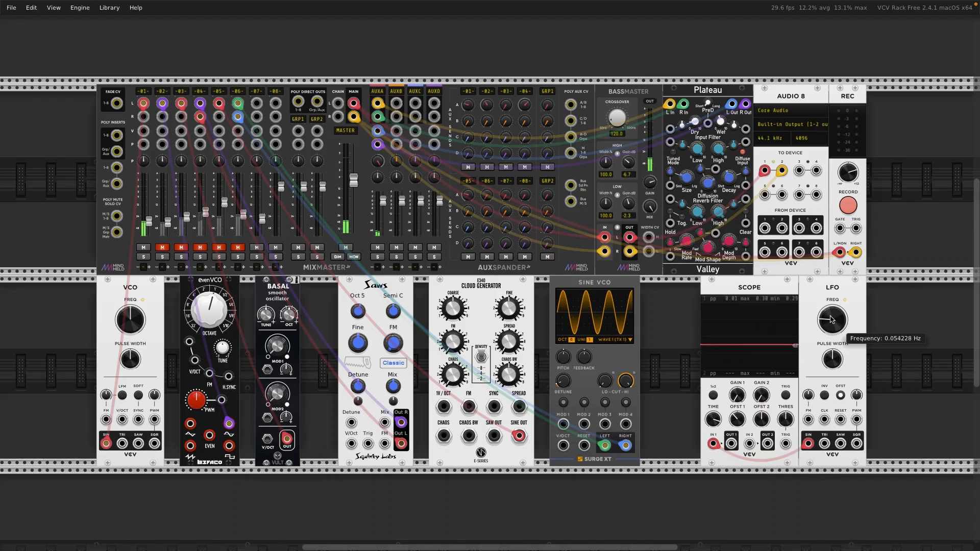
drag(832, 323, 832, 340)
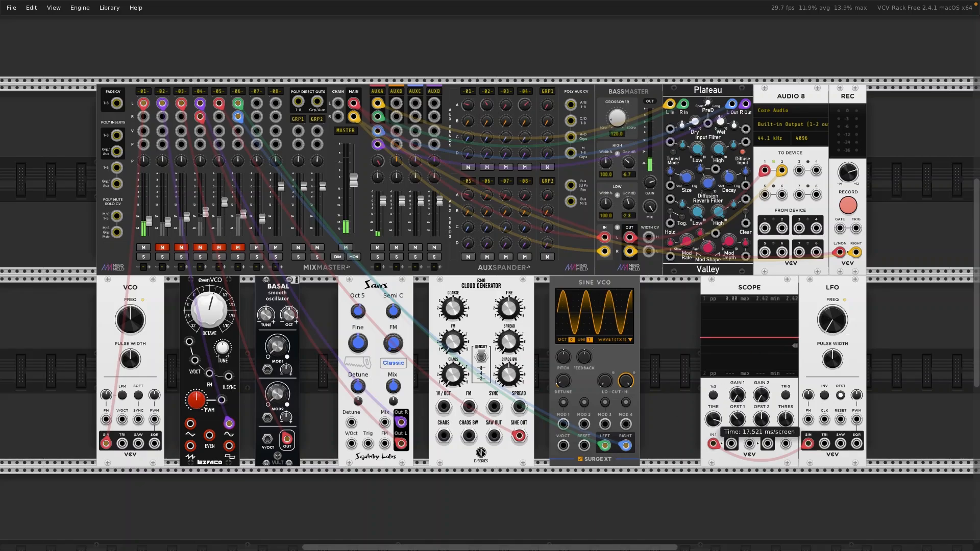
Lengthen the Scope's time to about 53 ms per screen and set the LFO's frequency to 1 Hz
drag(714, 420, 716, 421)
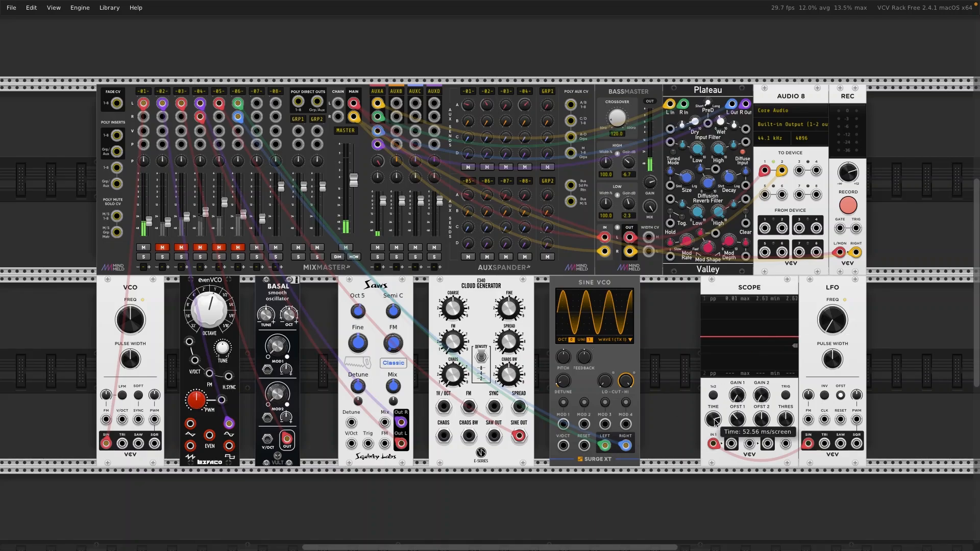
right_click(831, 322)
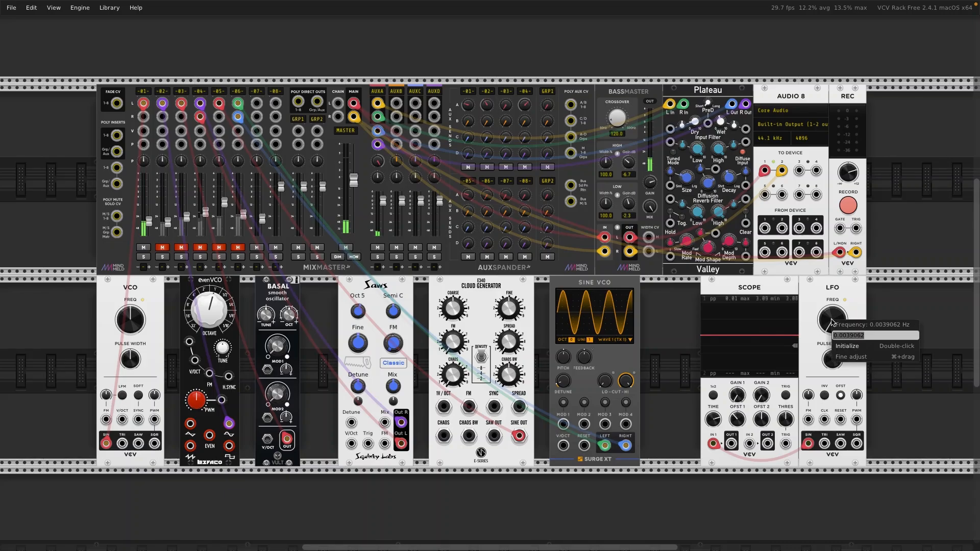
text(1)
key(Return)
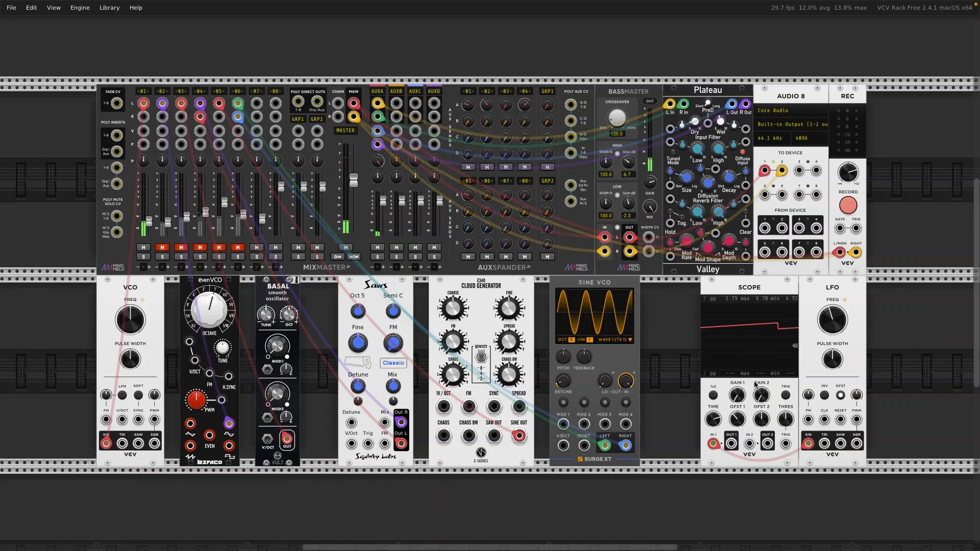
Lengthen the Scope's time to roughly 1.9 seconds per screen so about two full LFO cycles fit
drag(717, 422, 717, 478)
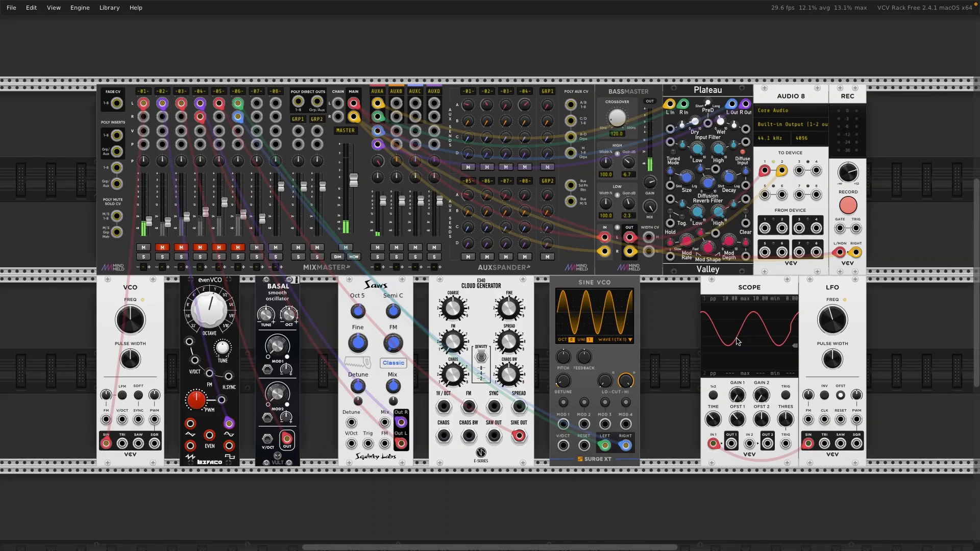
mouse_move(715, 419)
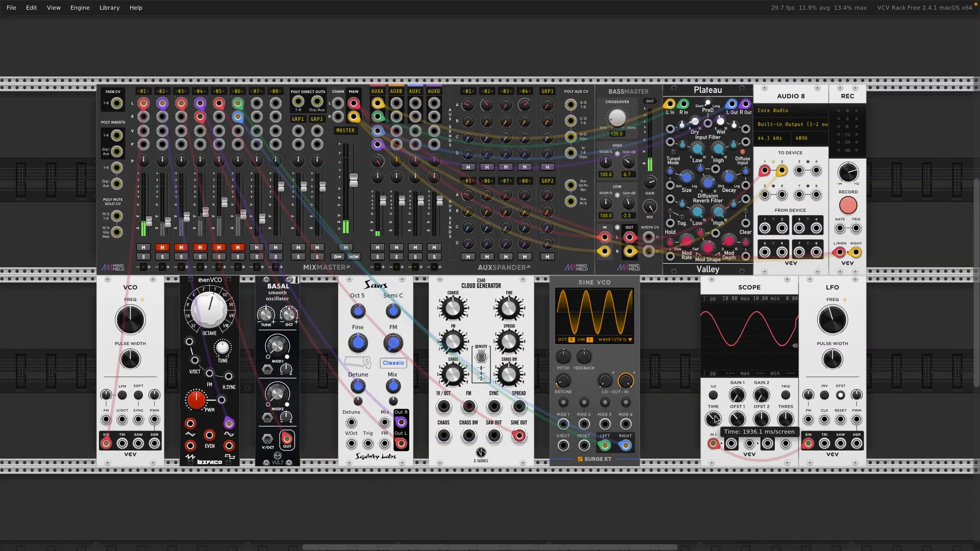
drag(714, 419, 714, 424)
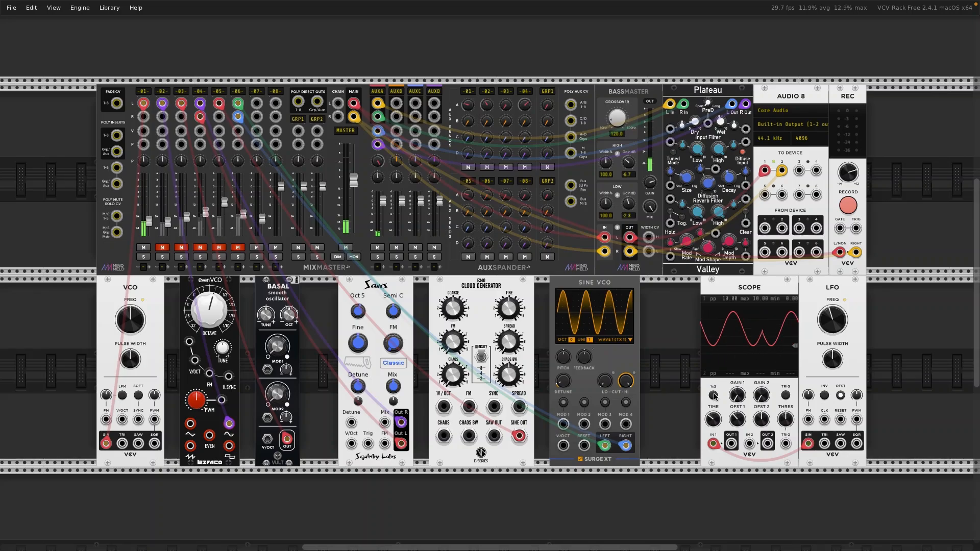
mouse_move(715, 421)
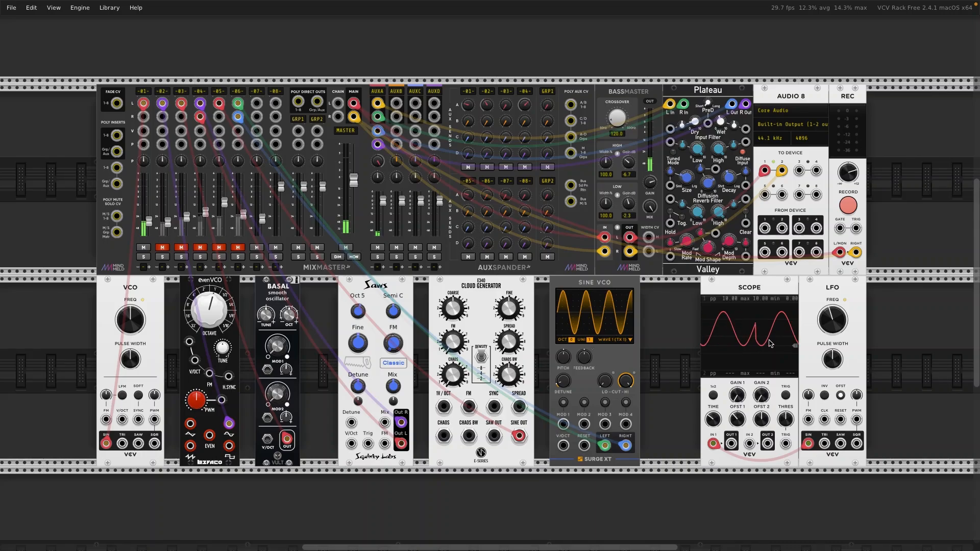
Raise the LFO's frequency to about 2.2 Hz
mouse_move(836, 329)
drag(836, 330, 836, 315)
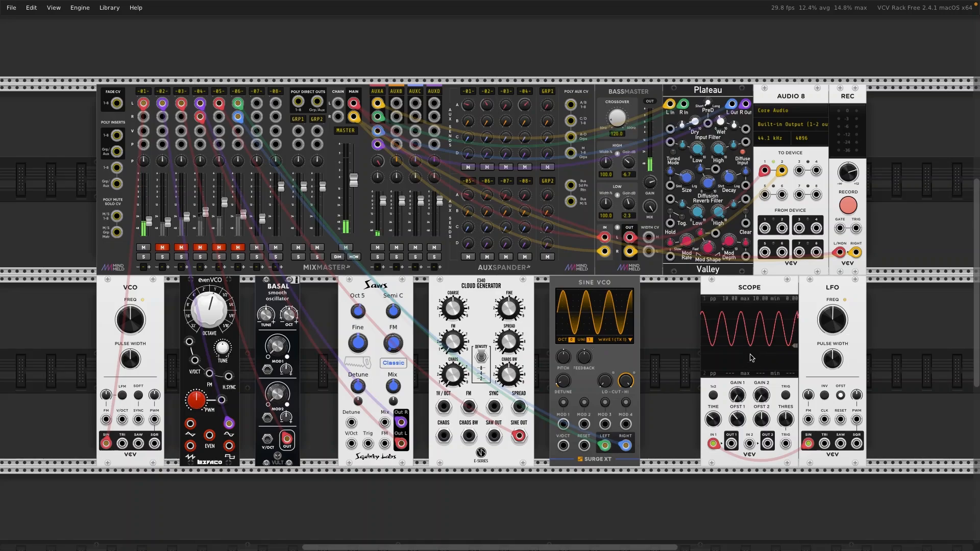
mouse_move(835, 318)
drag(832, 323, 832, 322)
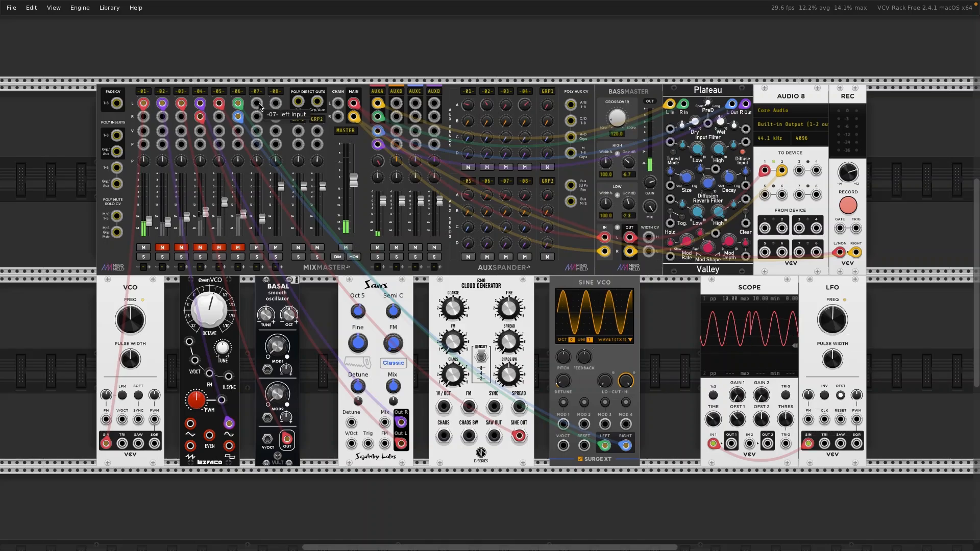
Patch the LFO's sine output into mixer channel 7's left input and raise the LFO's frequency sharply
drag(256, 103, 805, 447)
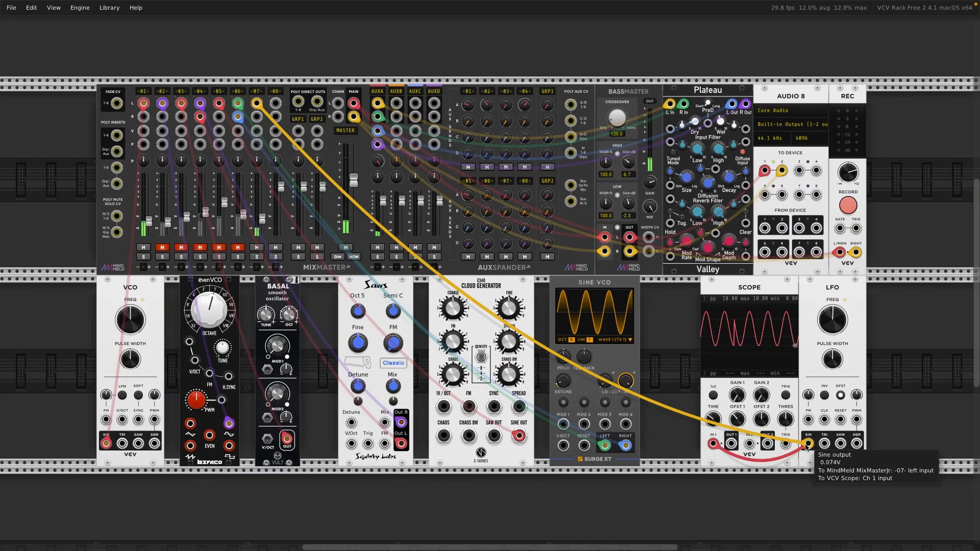
mouse_move(837, 325)
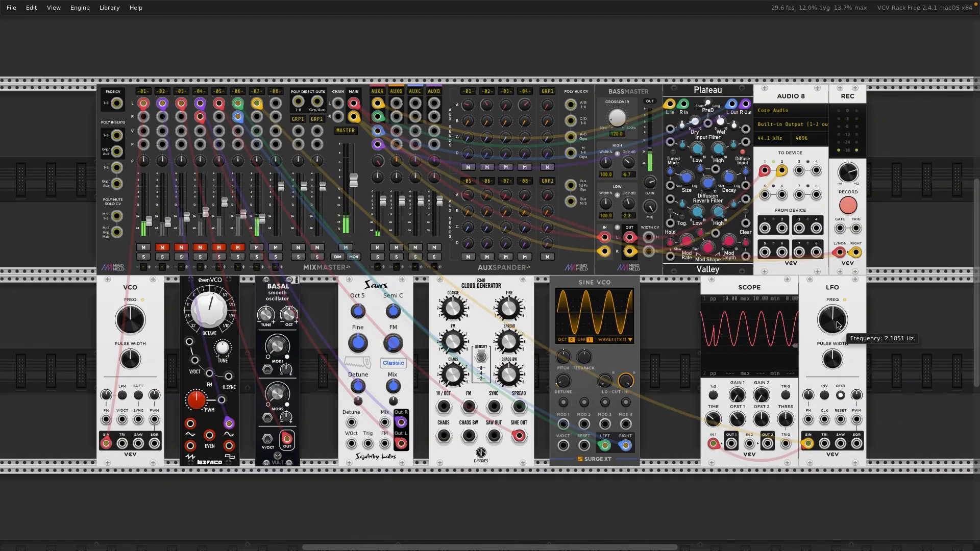
mouse_move(838, 325)
mouse_down()
mouse_move(838, 293)
mouse_move(830, 329)
mouse_move(831, 318)
mouse_up()
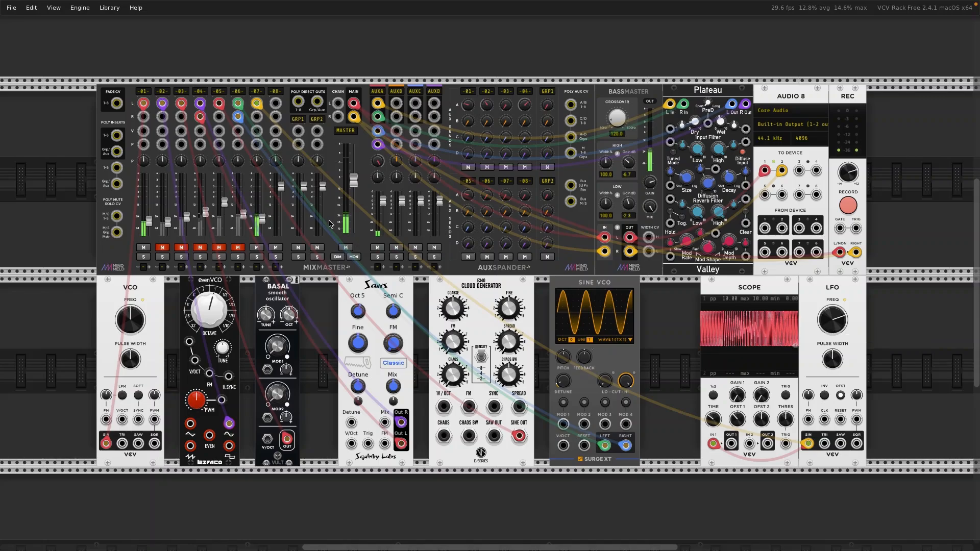
Pull mixer channel 1's level down until it is silent and raise the LFO's frequency to about 260 Hz
drag(149, 221, 148, 236)
mouse_move(828, 309)
mouse_down()
mouse_move(828, 335)
mouse_move(833, 308)
mouse_up()
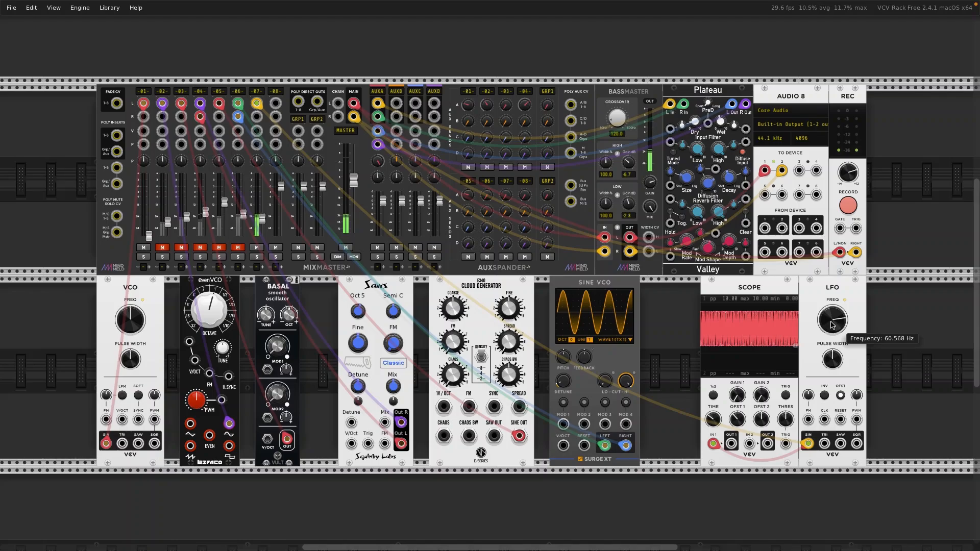
drag(832, 325, 832, 288)
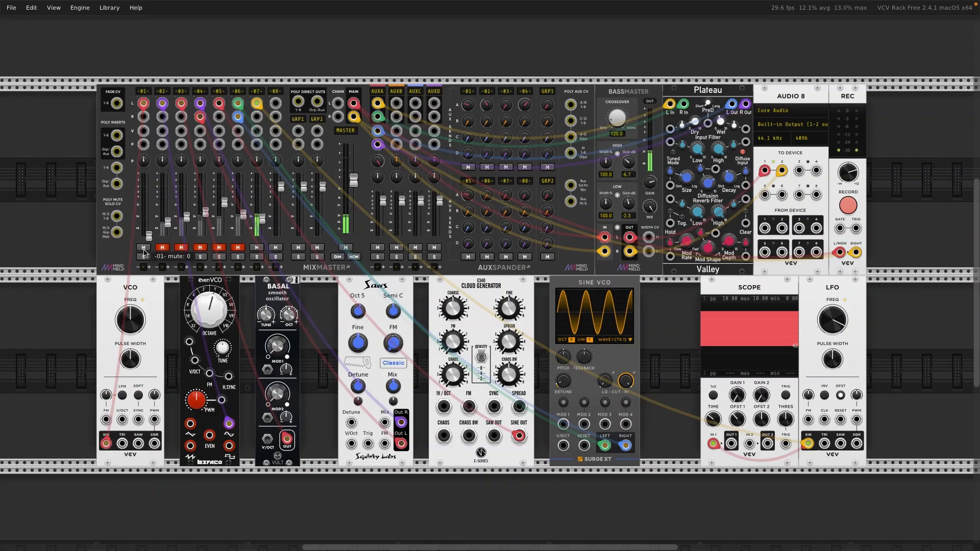
Bring mixer channel 1's level back up and lower the LFO's frequency to a very slow rate
drag(154, 239, 155, 219)
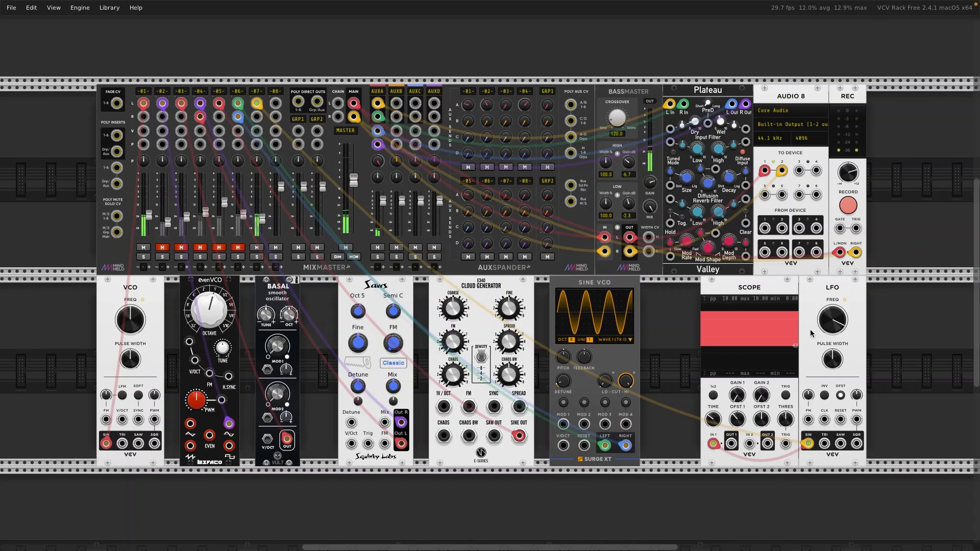
mouse_move(840, 327)
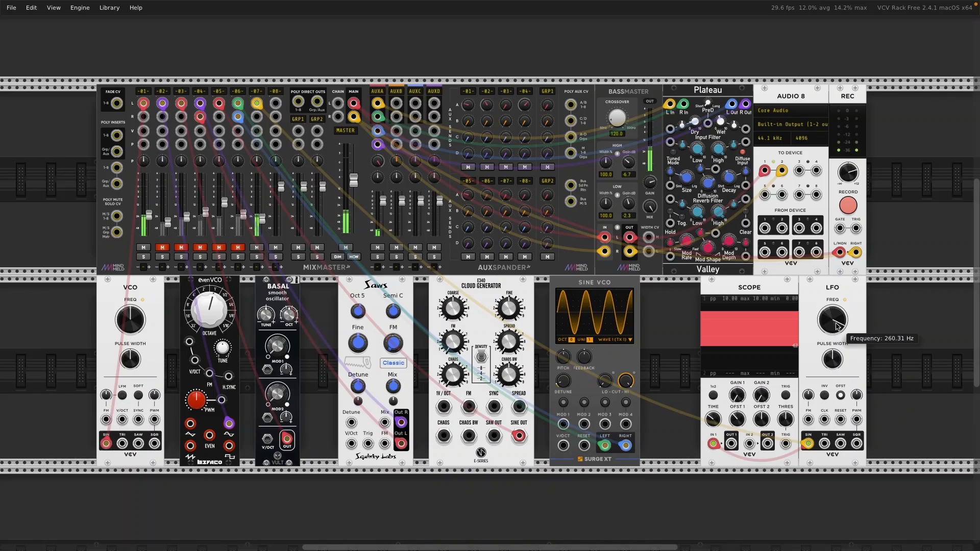
mouse_move(837, 327)
mouse_down()
mouse_move(838, 358)
mouse_move(835, 321)
mouse_up()
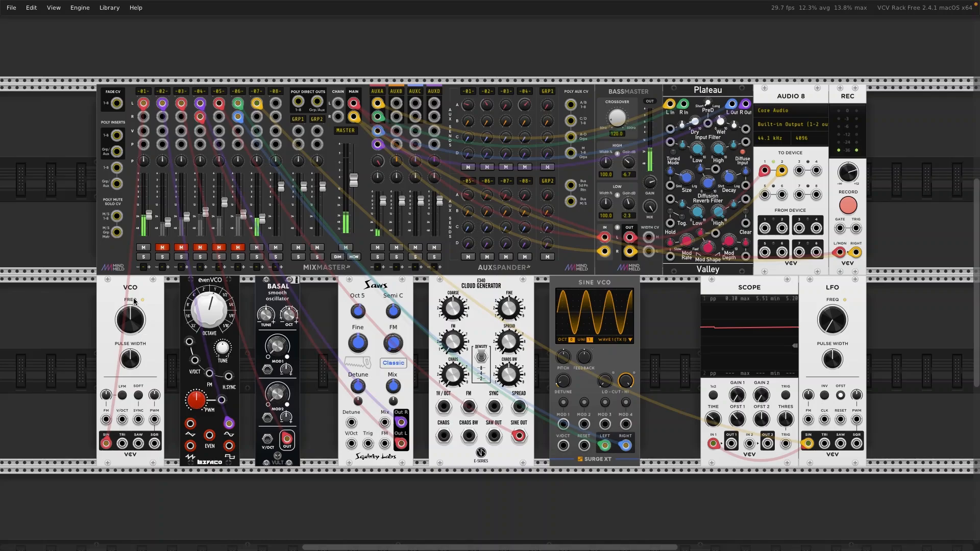
Fine-tune mixer channel 1's level to around -30 dB
mouse_move(131, 313)
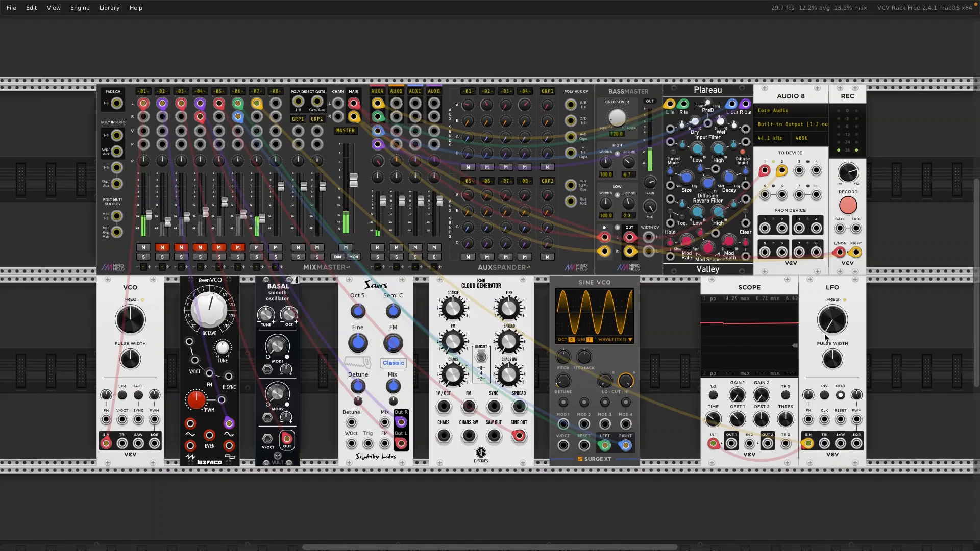
drag(148, 213, 148, 220)
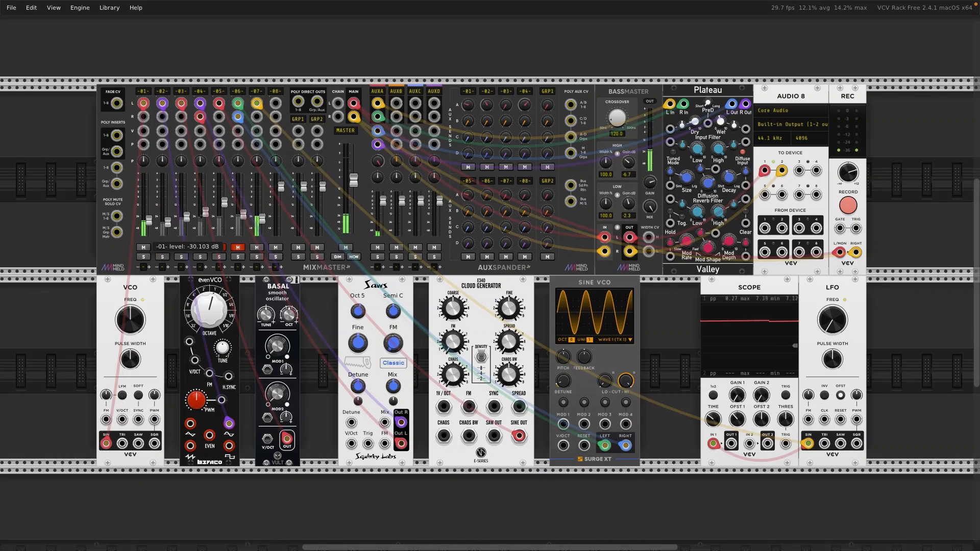
drag(149, 219, 149, 217)
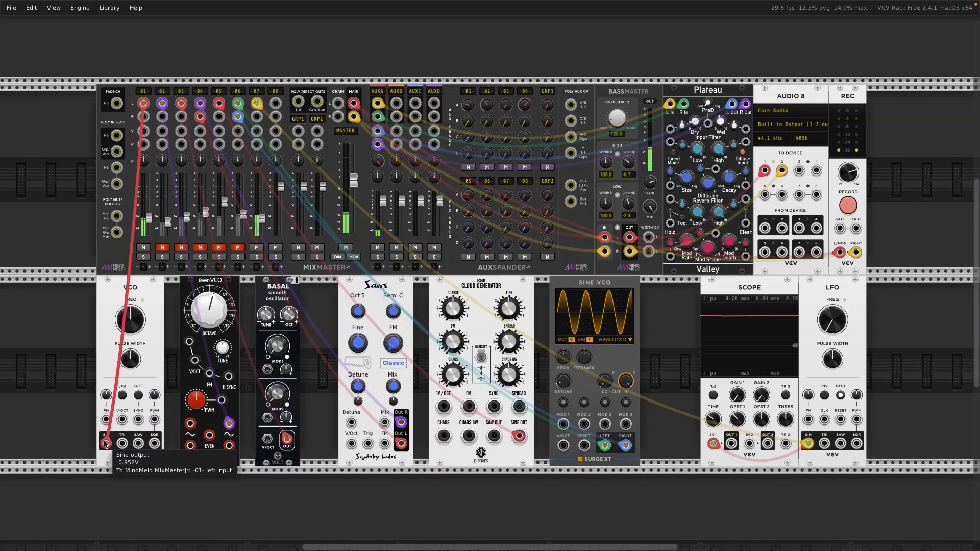
Reset the VCO's frequency to its default and move its mixer channel 1 cable from the sine to the triangle output
mouse_move(131, 313)
mouse_down()
mouse_move(130, 334)
mouse_move(129, 315)
mouse_up()
double_click(129, 315)
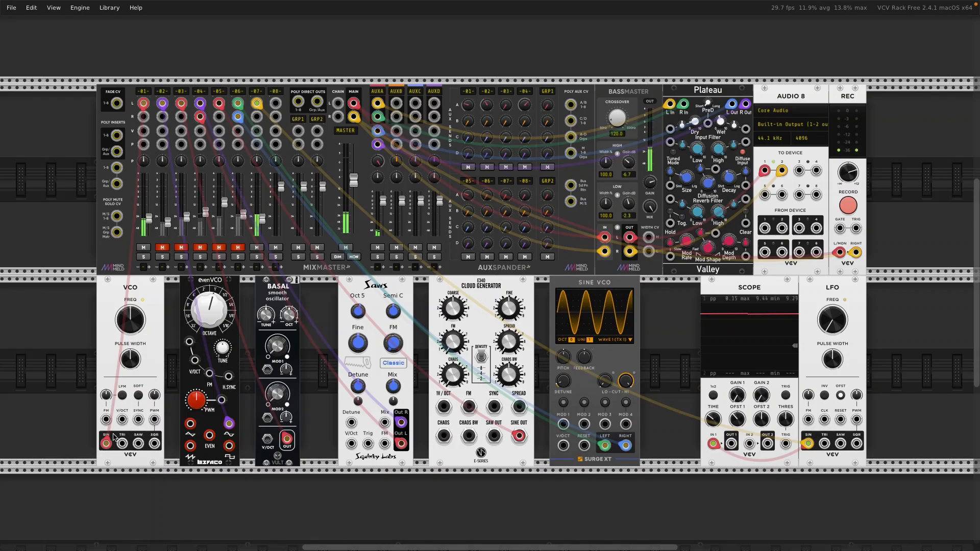
mouse_move(107, 446)
drag(106, 446, 121, 445)
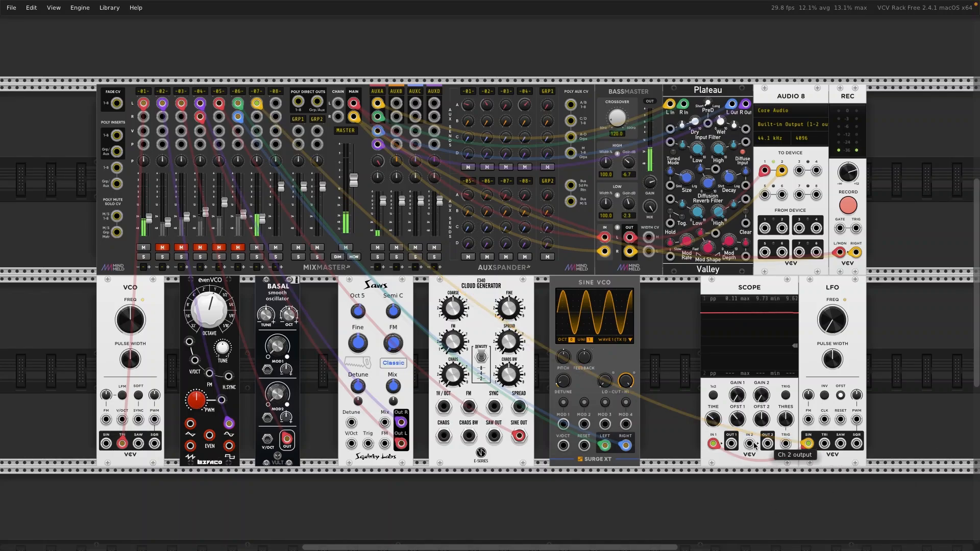
drag(713, 444, 123, 443)
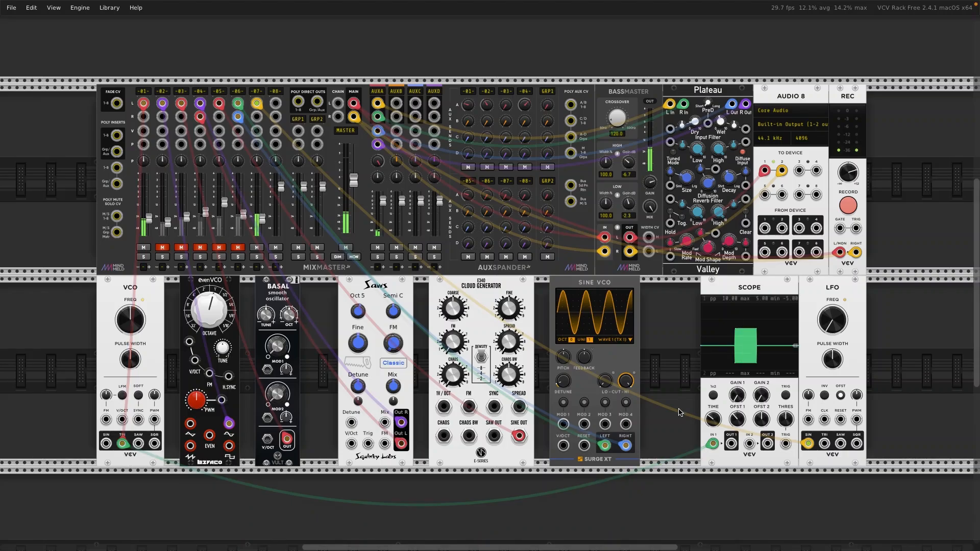
drag(714, 419, 714, 453)
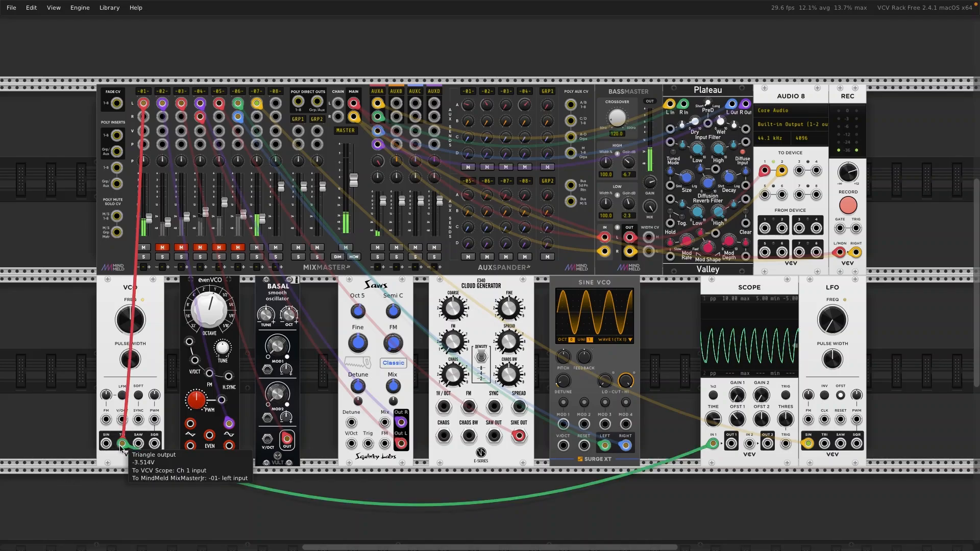
Move the VCO's mixer and Scope cables to the sawtooth and then the square output, lowering mixer channel 1 to about -36 dB
mouse_move(119, 446)
mouse_down()
mouse_move(139, 440)
mouse_move(153, 418)
mouse_move(140, 445)
mouse_move(125, 445)
mouse_move(135, 447)
mouse_up()
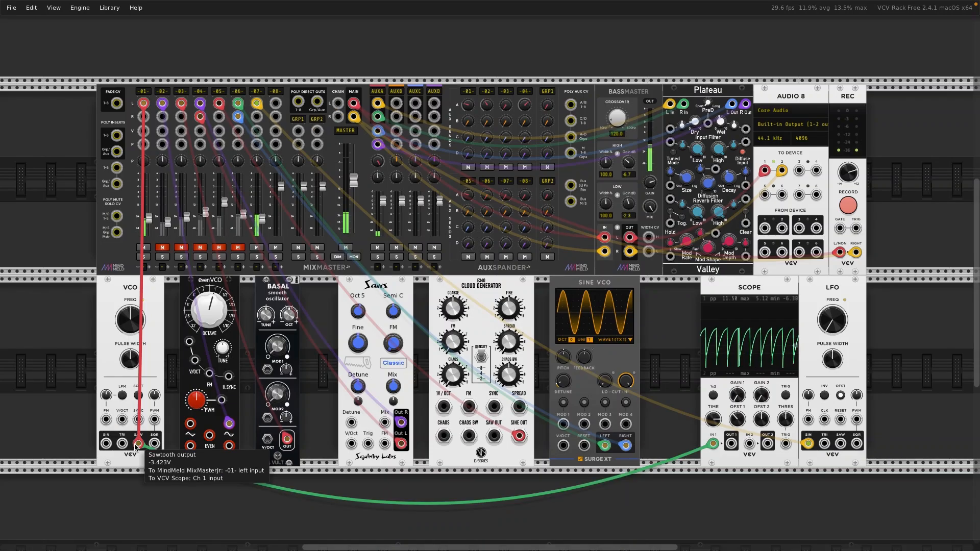
drag(150, 220, 149, 225)
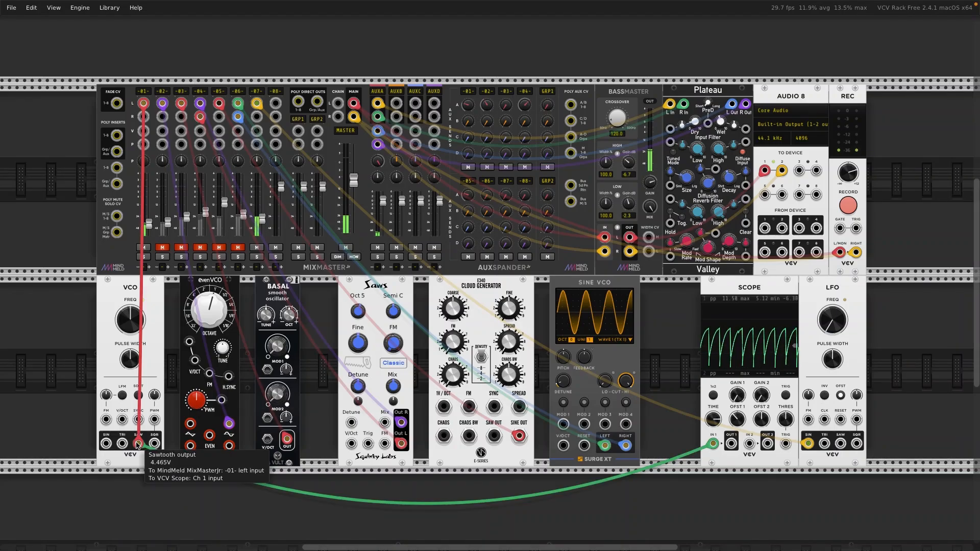
drag(138, 444, 155, 443)
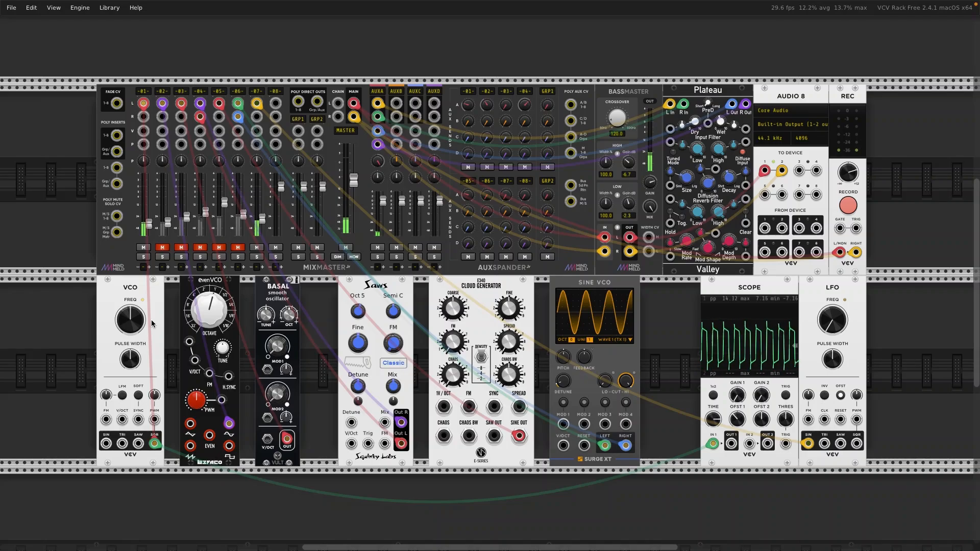
Lower the VCO's frequency in stages to about 33 Hz, then raise it partway again
mouse_move(132, 317)
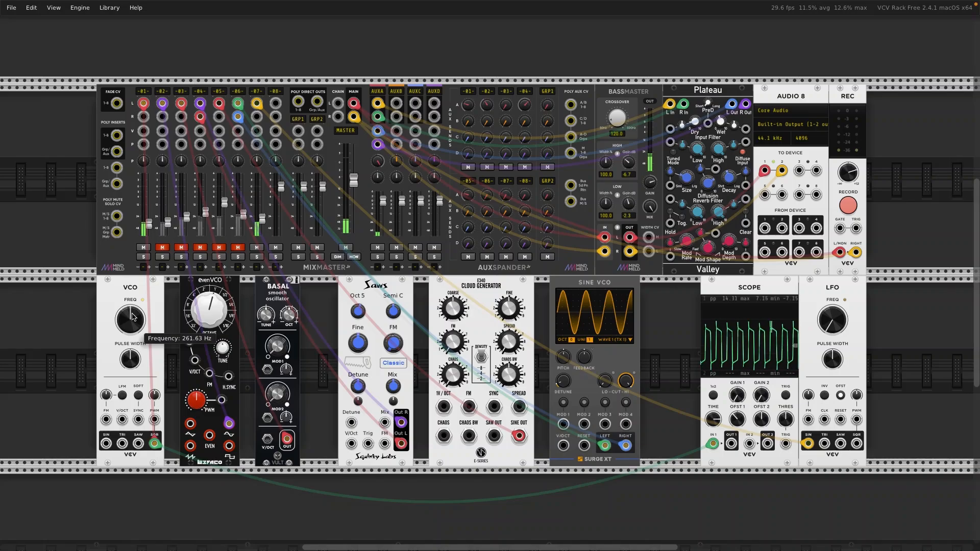
drag(132, 317, 132, 338)
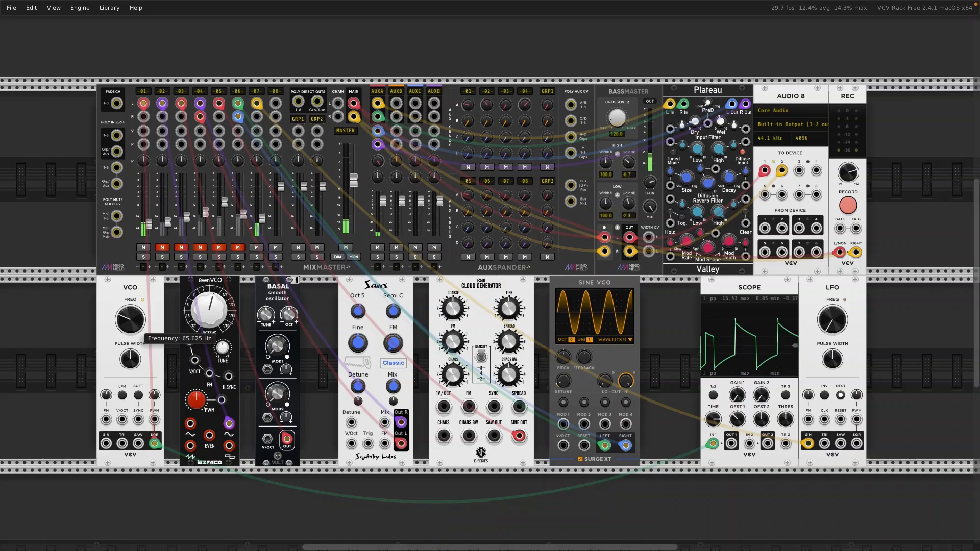
drag(130, 320, 130, 352)
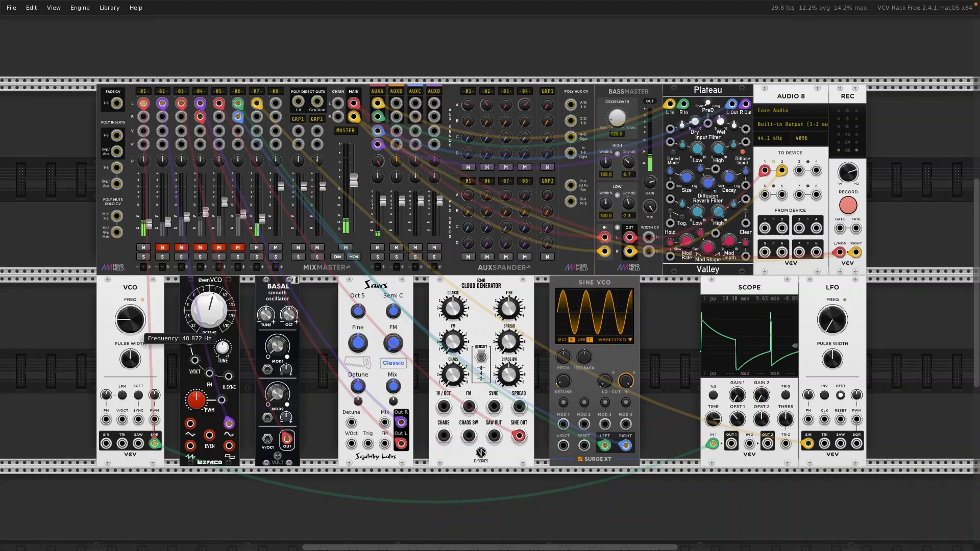
drag(130, 321, 131, 337)
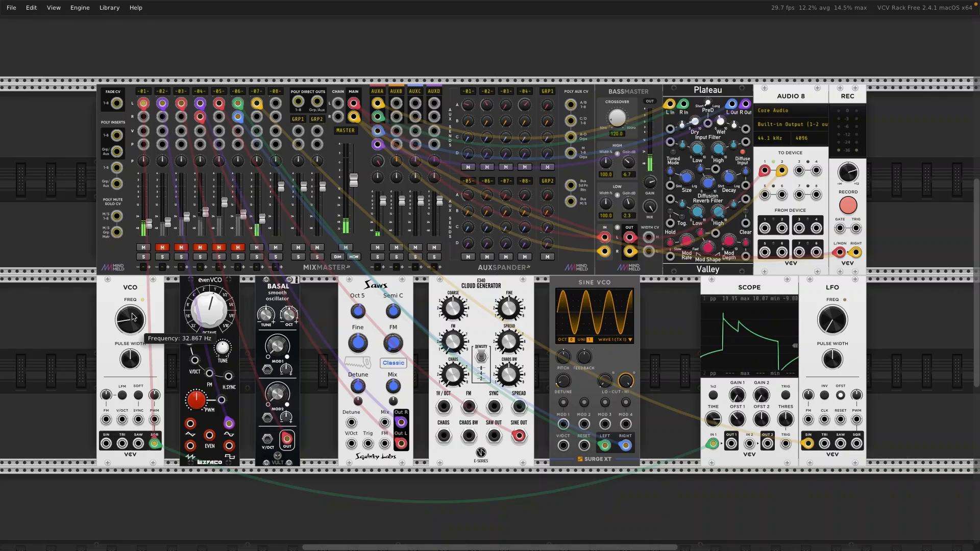
drag(131, 320, 130, 275)
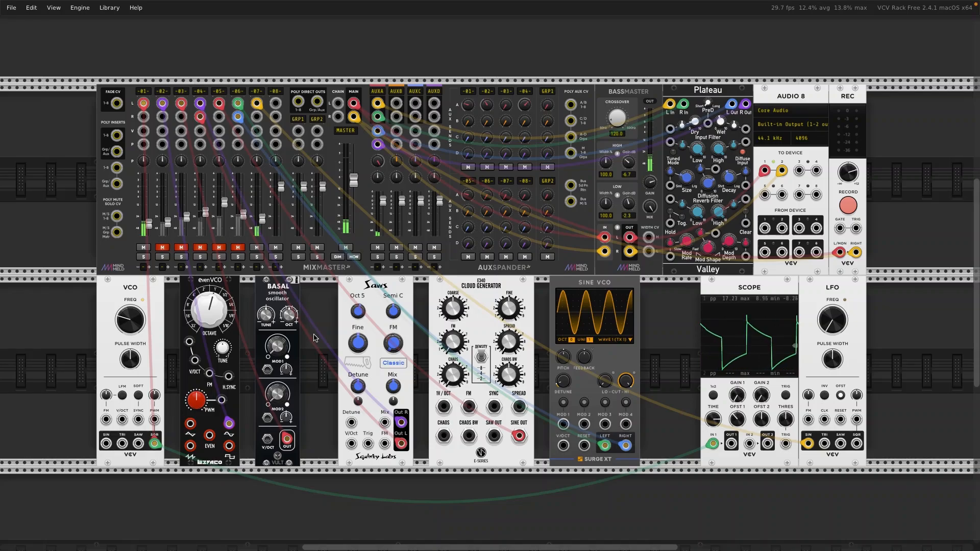
Mute mixer channel 1 and unmute channel 2 to switch from the VCO to the Even VCO
mouse_move(148, 226)
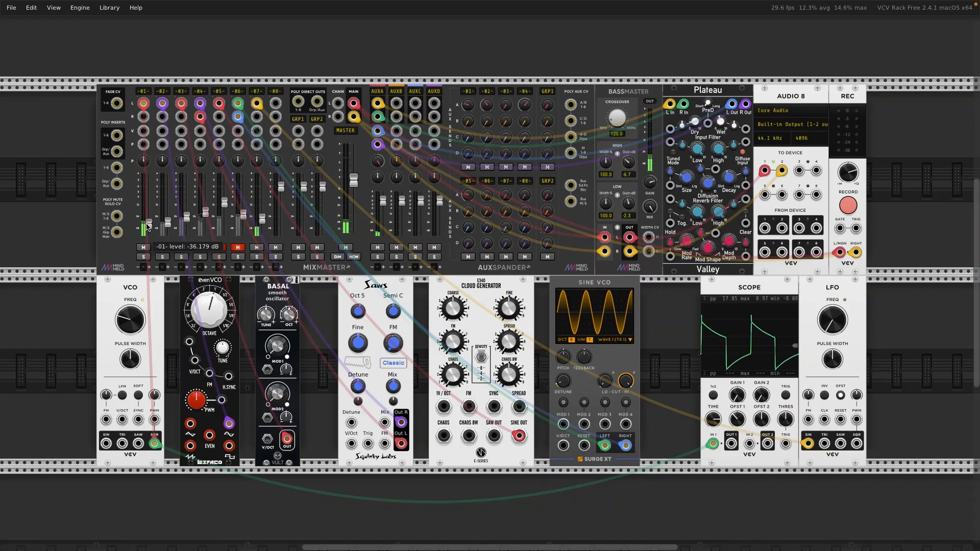
mouse_move(145, 105)
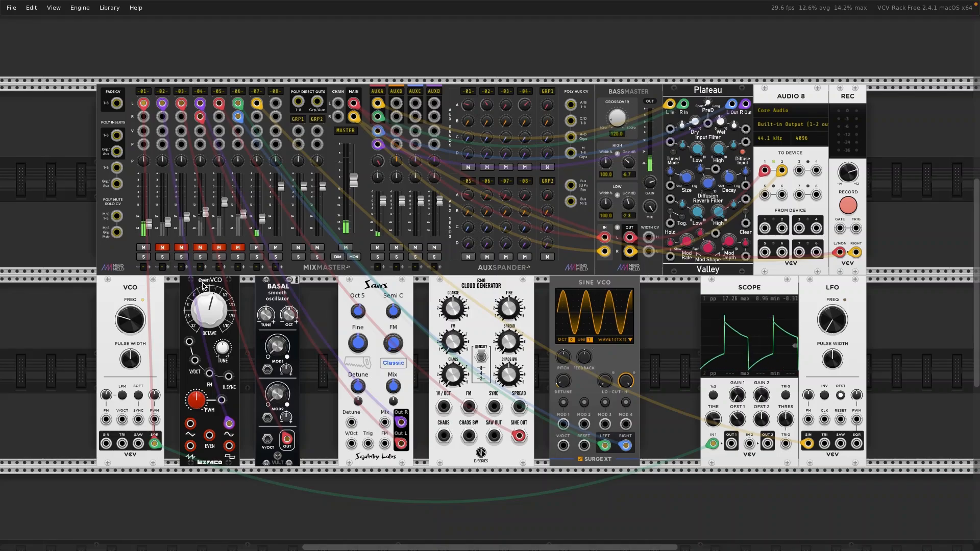
click(145, 248)
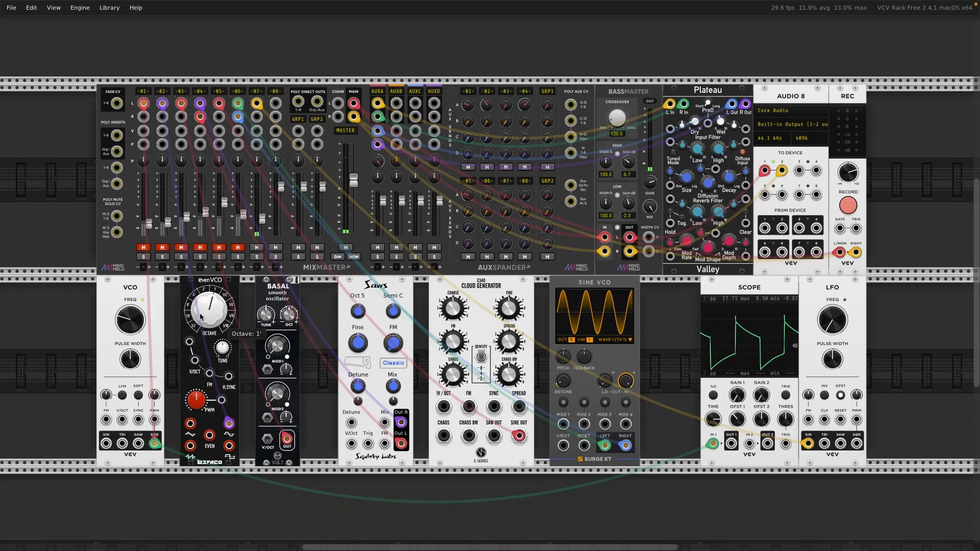
click(159, 246)
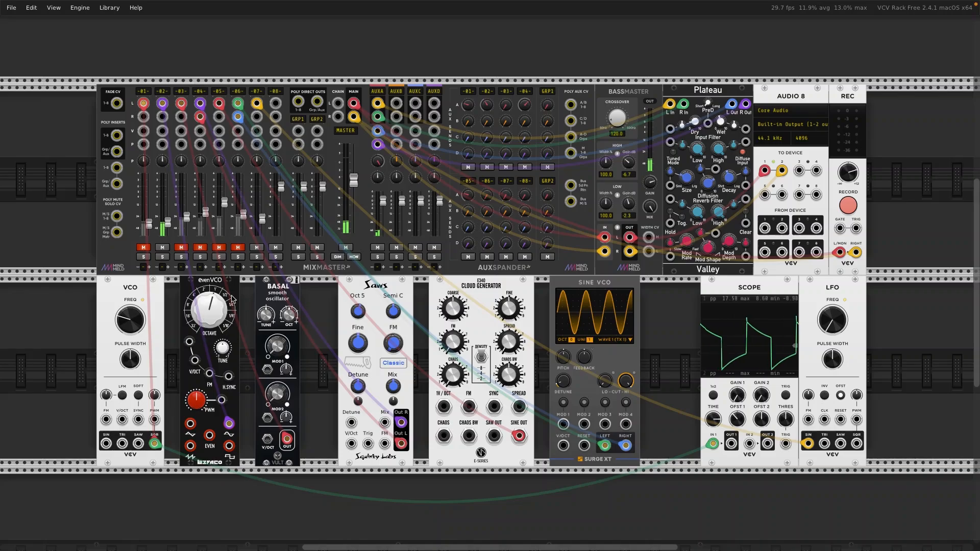
Set the Even VCO's octave to 8' and then 4', raising mixer channel 2's level slightly
drag(209, 309, 209, 332)
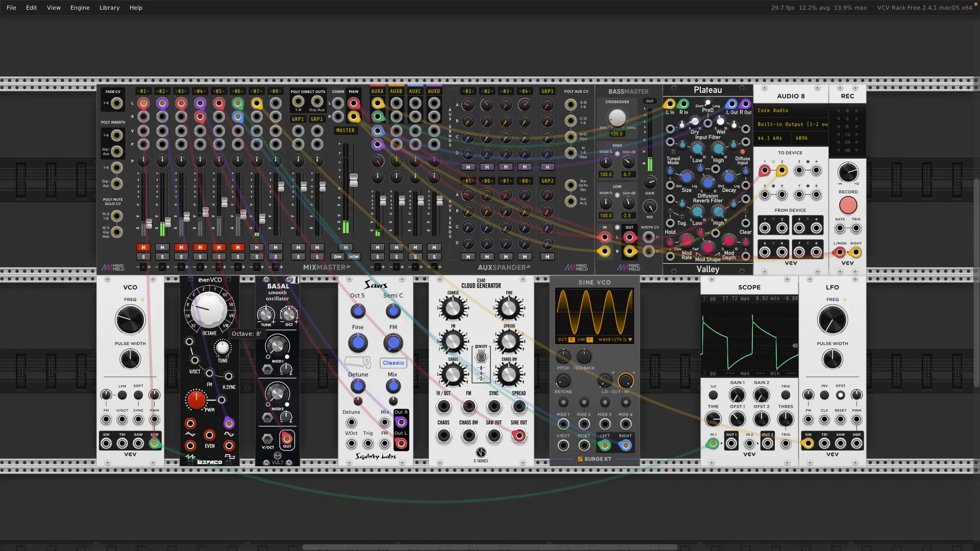
drag(168, 225, 168, 220)
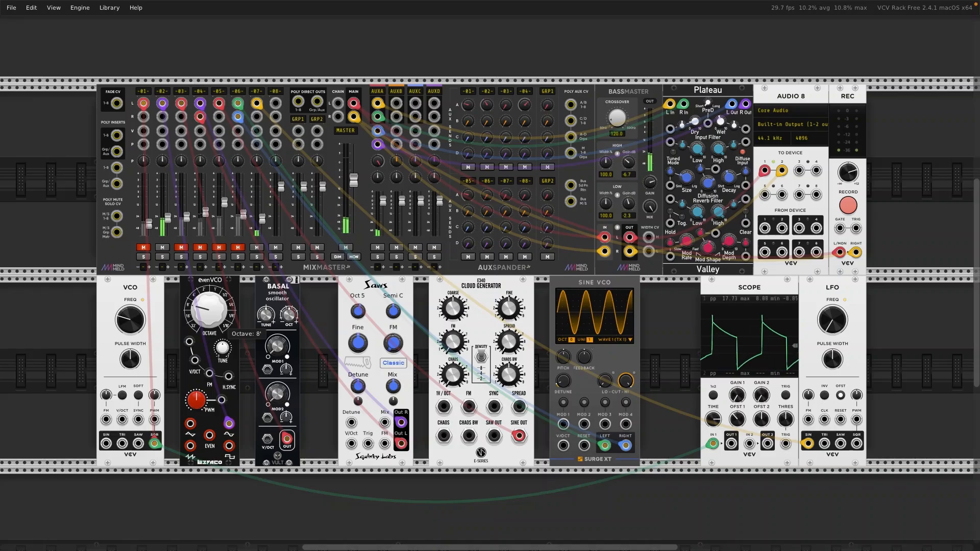
drag(209, 309, 209, 304)
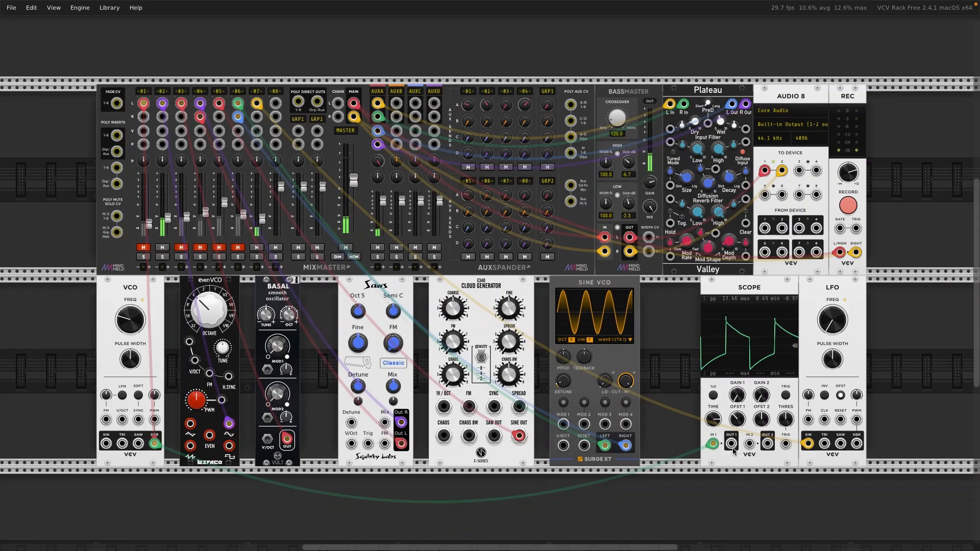
mouse_move(714, 444)
mouse_down()
mouse_move(265, 449)
mouse_move(229, 424)
mouse_up()
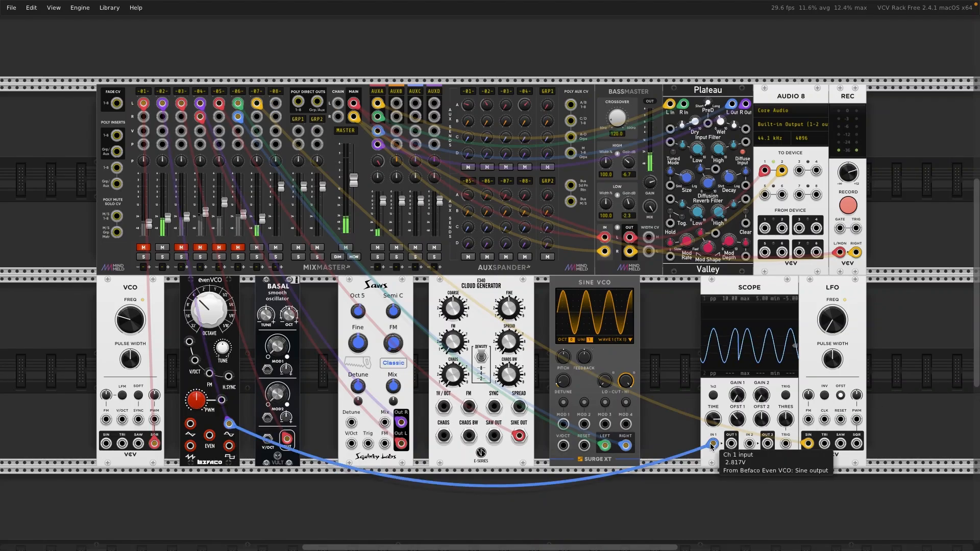
drag(713, 444, 676, 439)
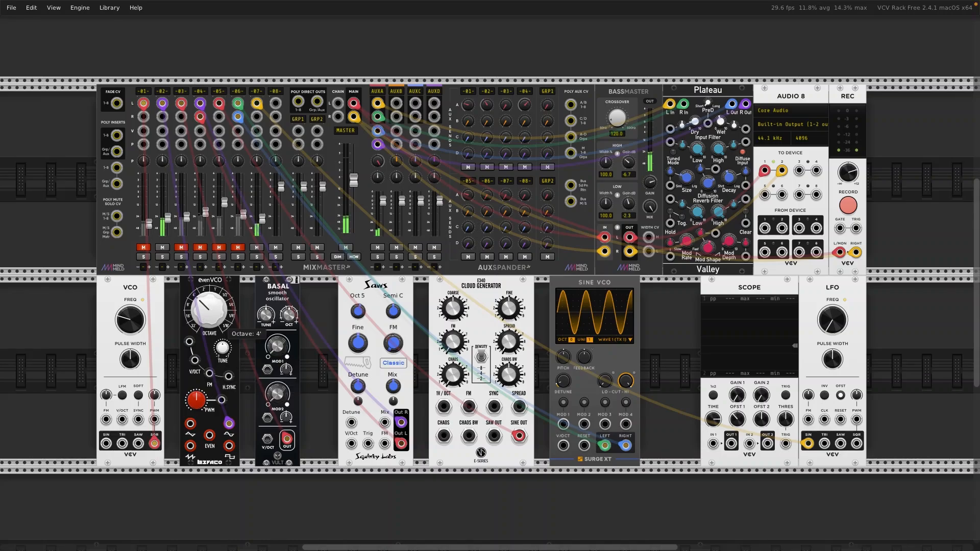
Vary the Even VCO's tune and return it to 0 semitones, keeping the octave at 4'
drag(208, 309, 208, 309)
mouse_move(223, 352)
mouse_down()
mouse_move(222, 368)
mouse_move(230, 350)
mouse_up()
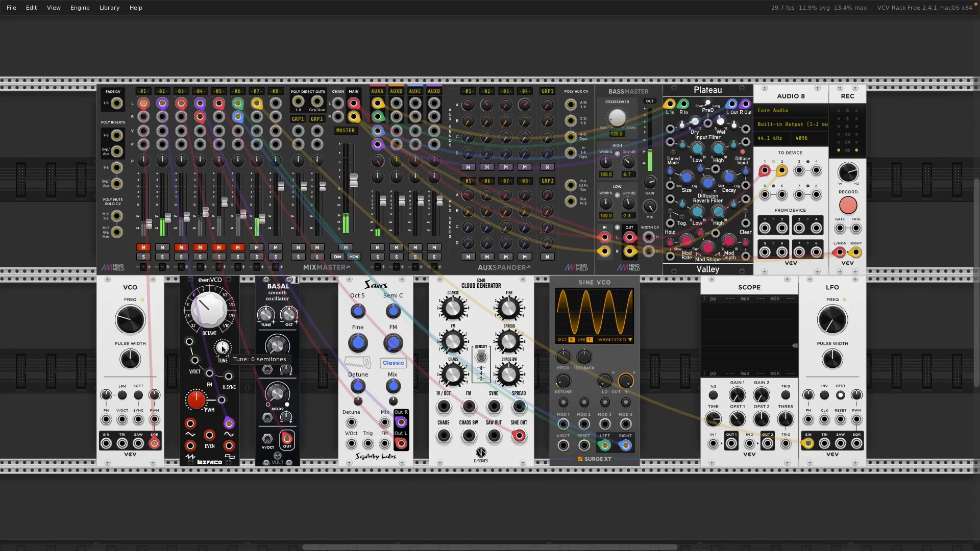
mouse_move(223, 349)
mouse_down()
mouse_move(222, 306)
mouse_move(223, 349)
mouse_up()
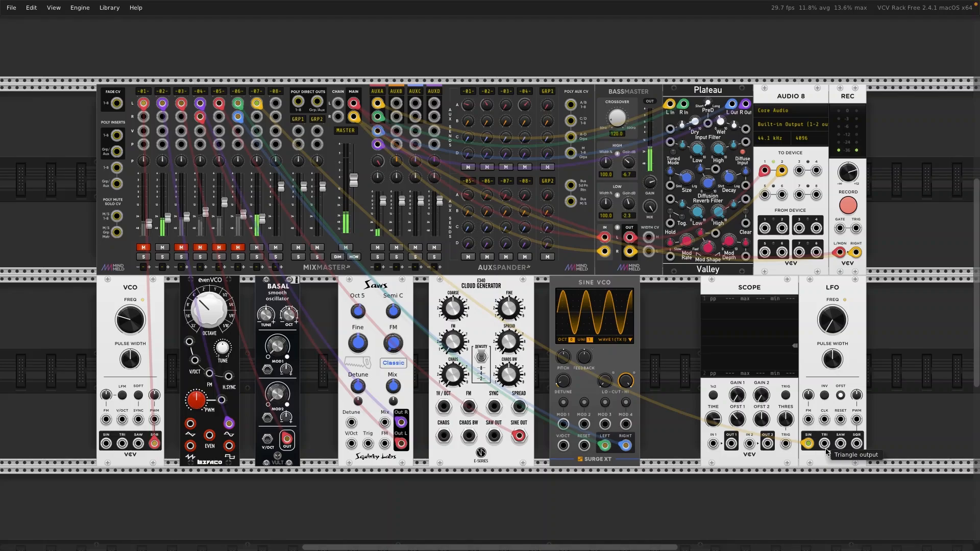
Patch the LFO's triangle output into the Even VCO's Pitch 2 input at a faster LFO rate and unplug the LFO from mixer channel 7
drag(826, 444, 200, 364)
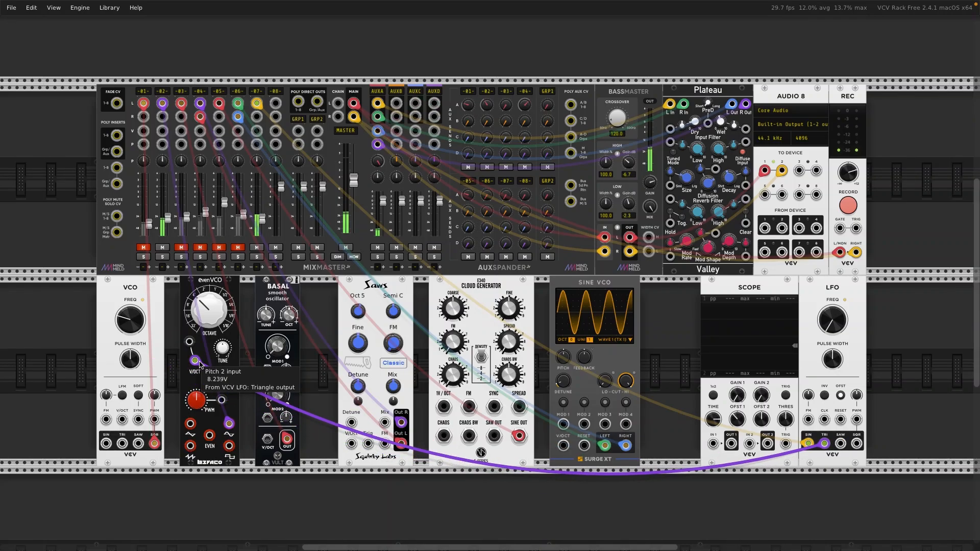
mouse_move(836, 320)
drag(835, 320, 833, 311)
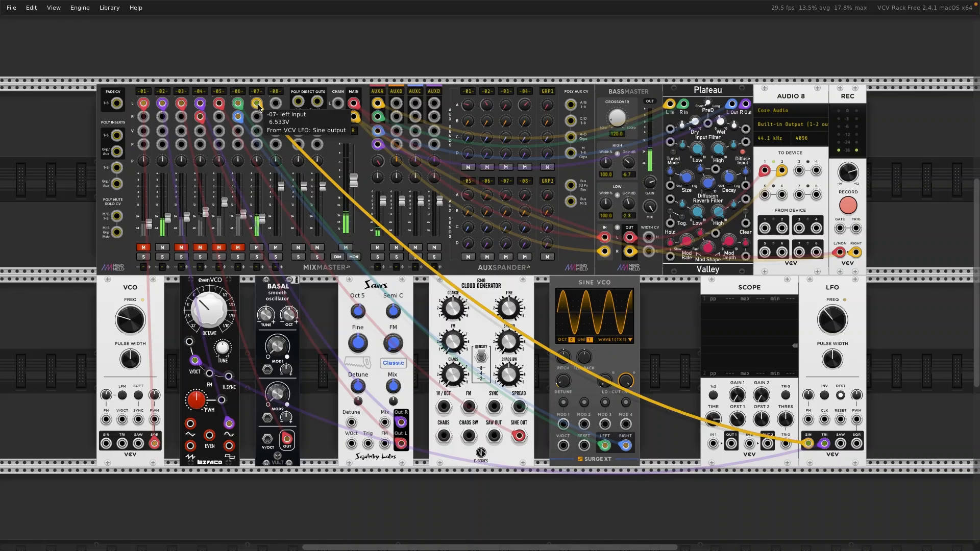
drag(259, 107, 270, 80)
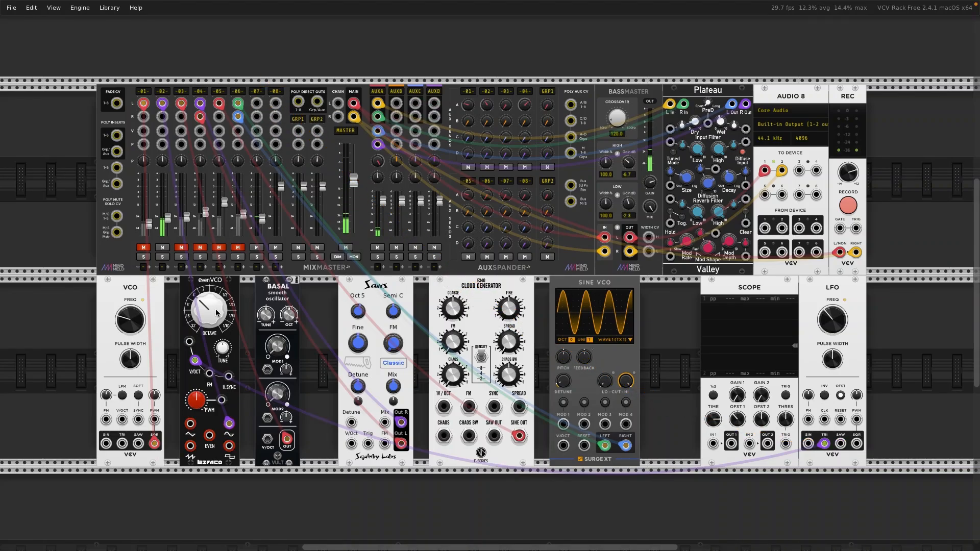
Add Befaco's Dual Atenuverter by filtering the module library for "du" and place it directly beside the LFO
right_click(669, 335)
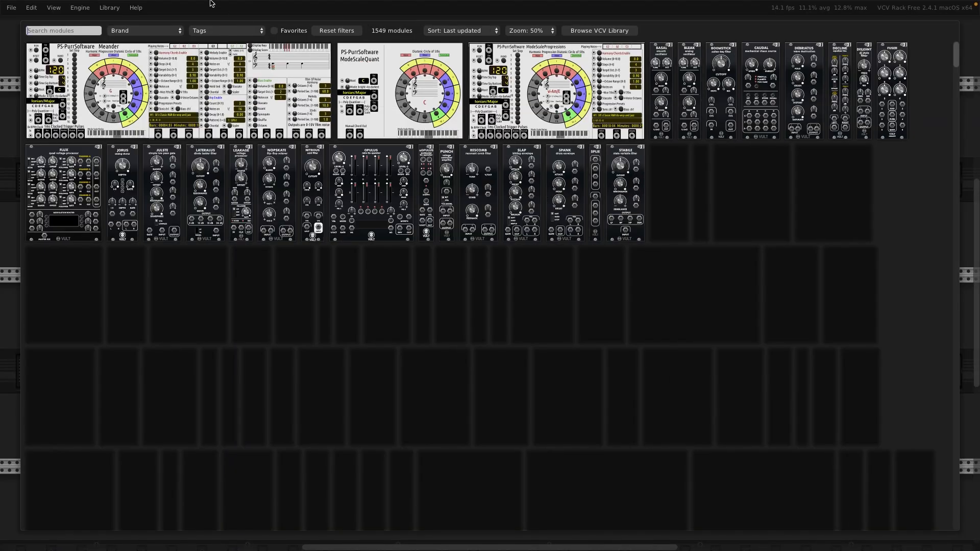
click(157, 31)
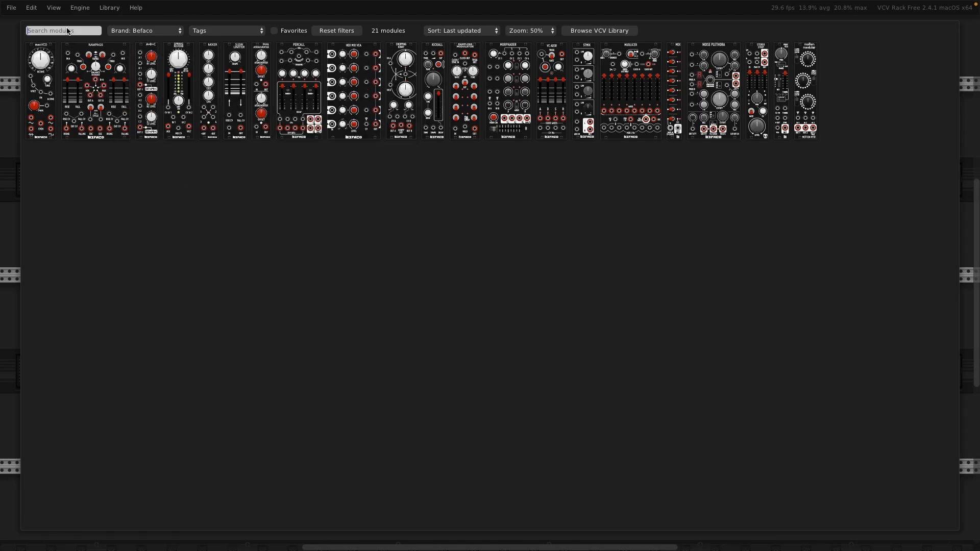
text(du)
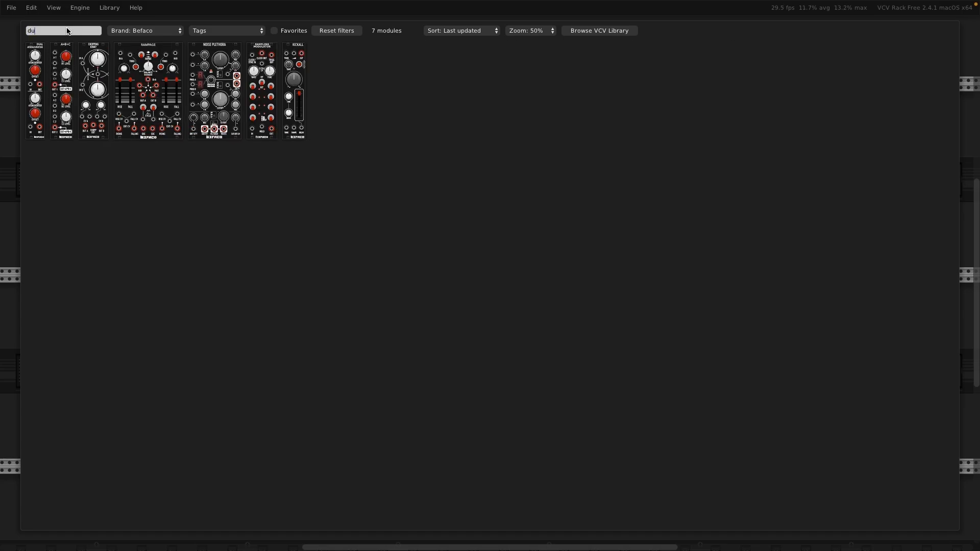
click(35, 57)
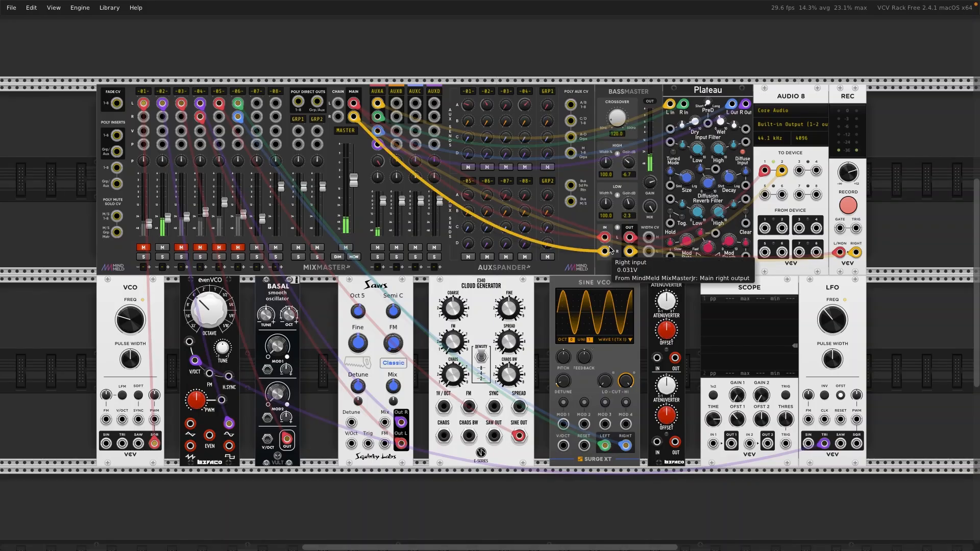
drag(665, 284, 886, 290)
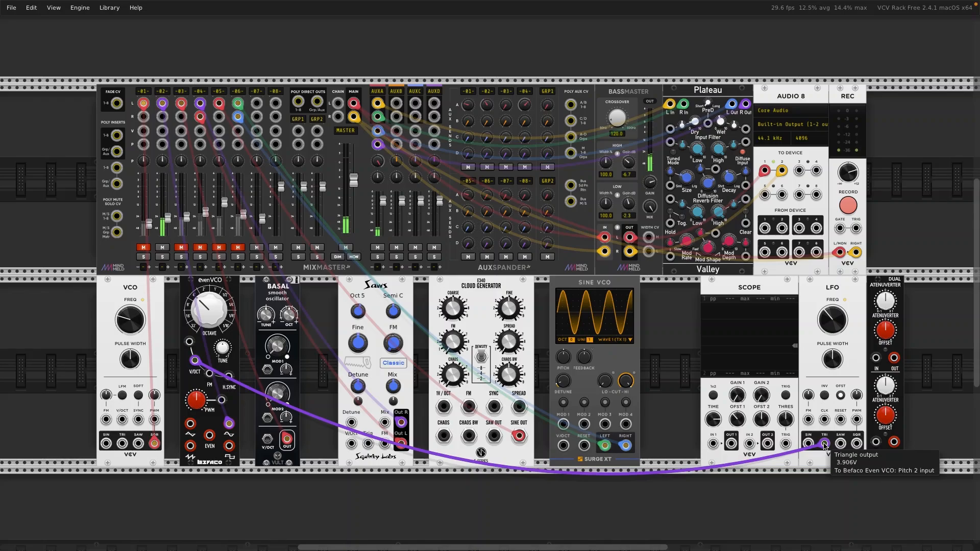
Reroute the LFO's triangle output through the Dual Atenuverter's first channel into the Even VCO's Pitch 2 input
drag(825, 446, 194, 364)
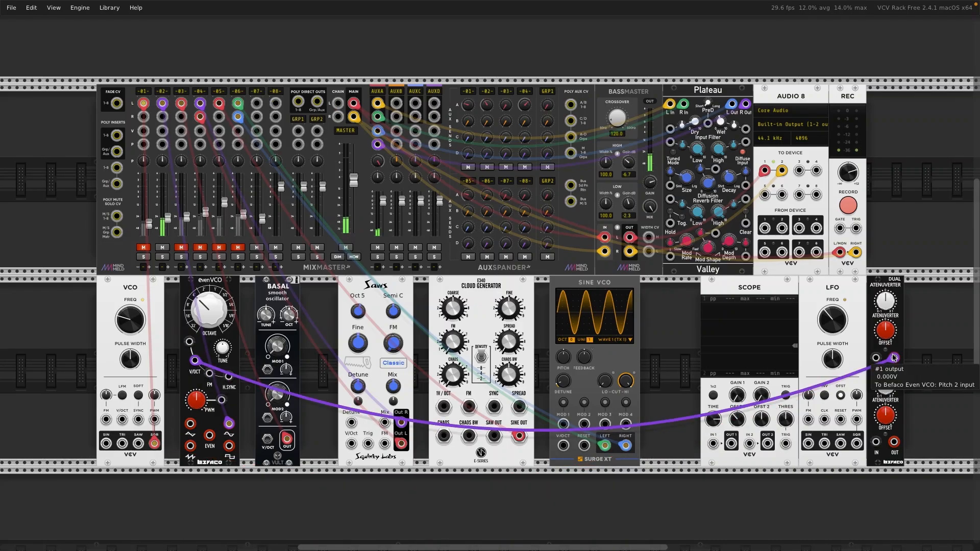
drag(895, 358, 909, 370)
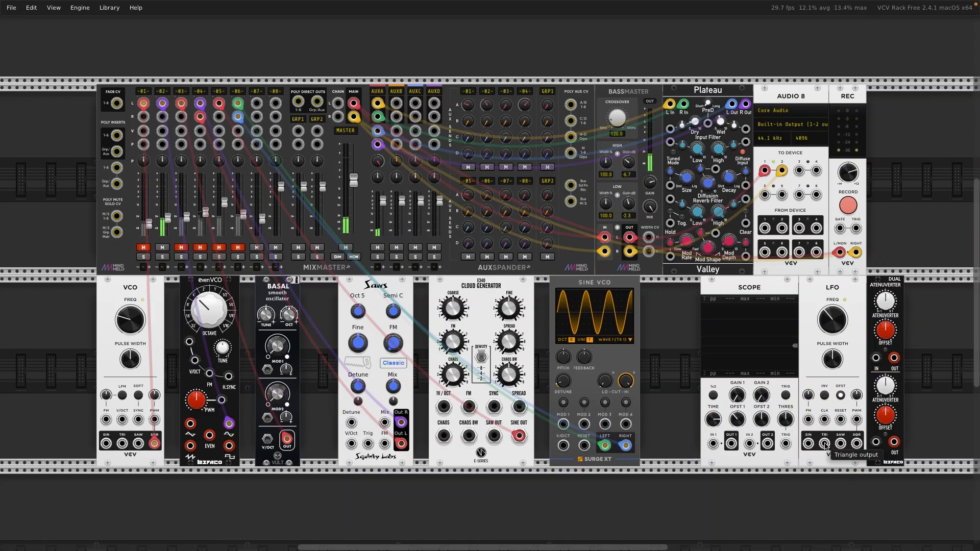
drag(825, 444, 876, 358)
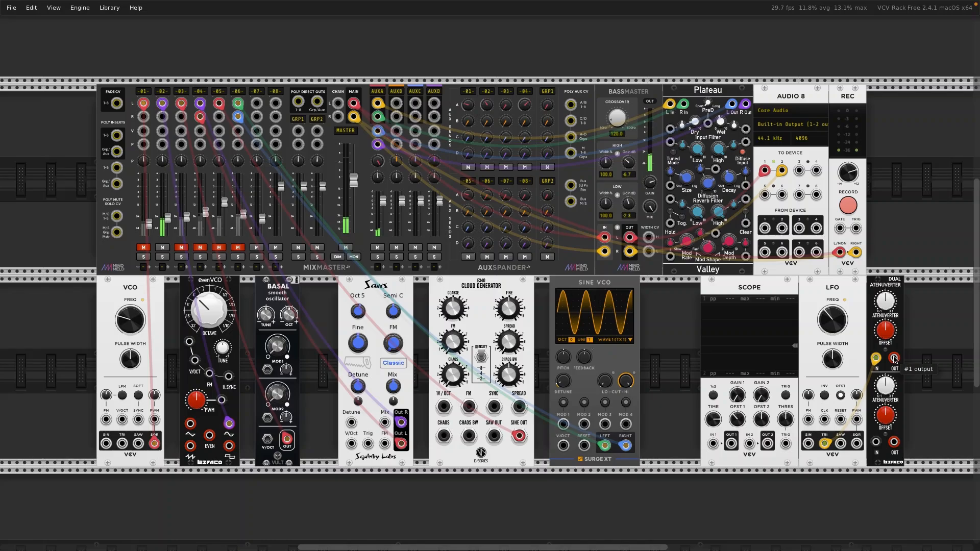
drag(894, 359, 194, 363)
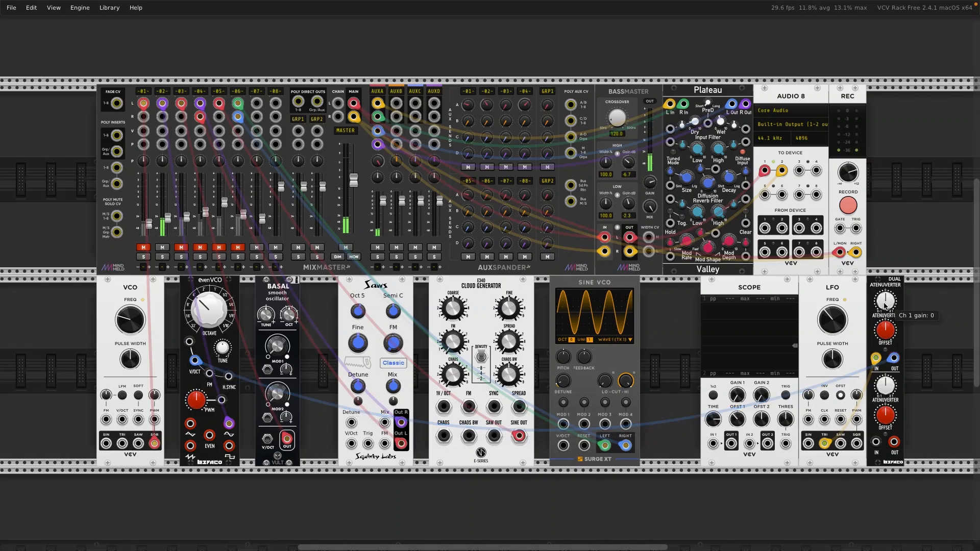
Vary the attenuverter's channel 1 gain and the LFO rate, and display the attenuverter's first output on scope channel 1 with a slower time setting
drag(886, 305, 887, 330)
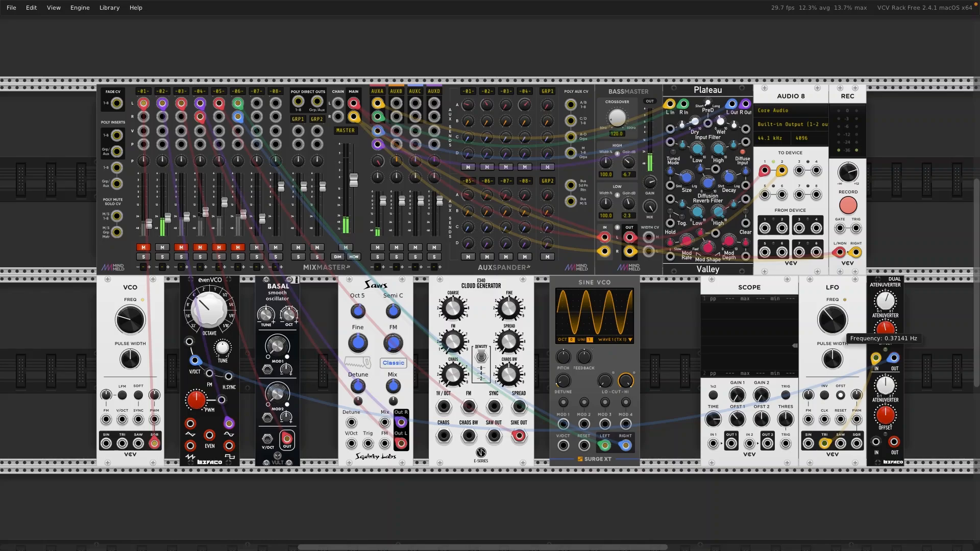
drag(832, 320, 833, 323)
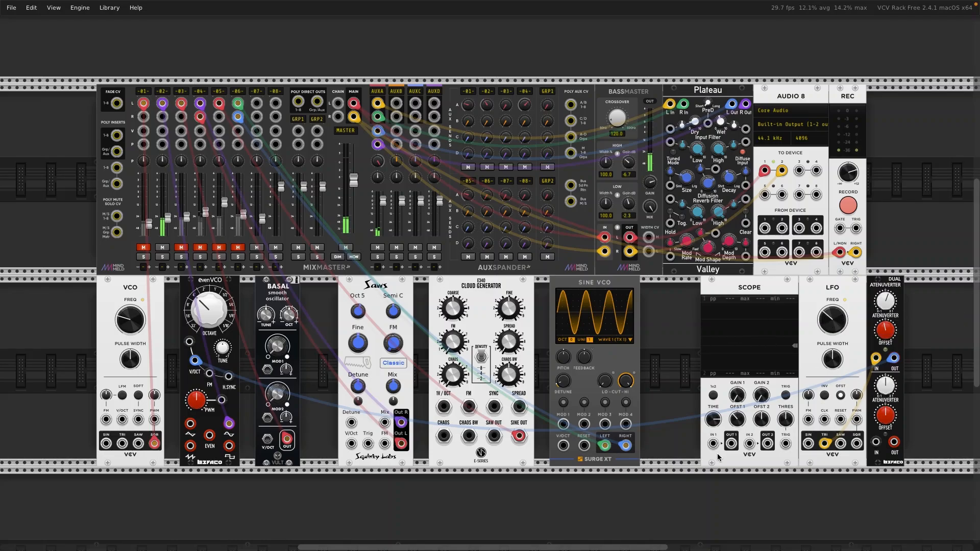
drag(713, 444, 894, 359)
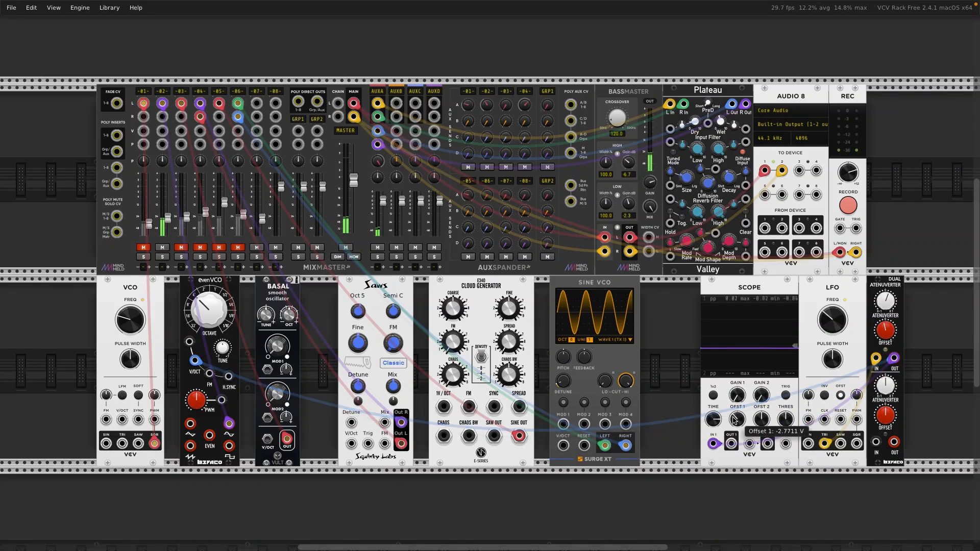
mouse_move(713, 418)
mouse_down()
mouse_move(713, 394)
mouse_move(717, 414)
mouse_up()
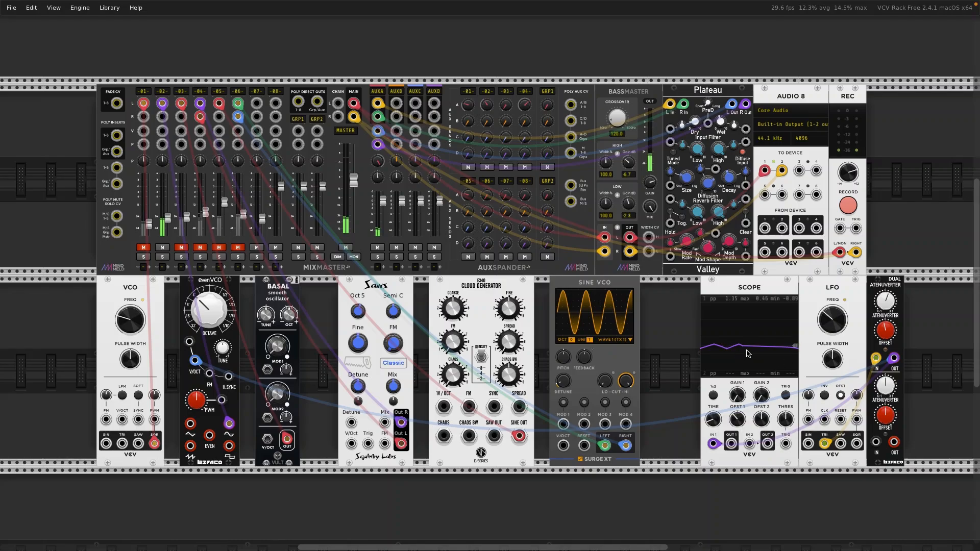
mouse_move(888, 304)
drag(888, 304, 888, 286)
mouse_move(892, 309)
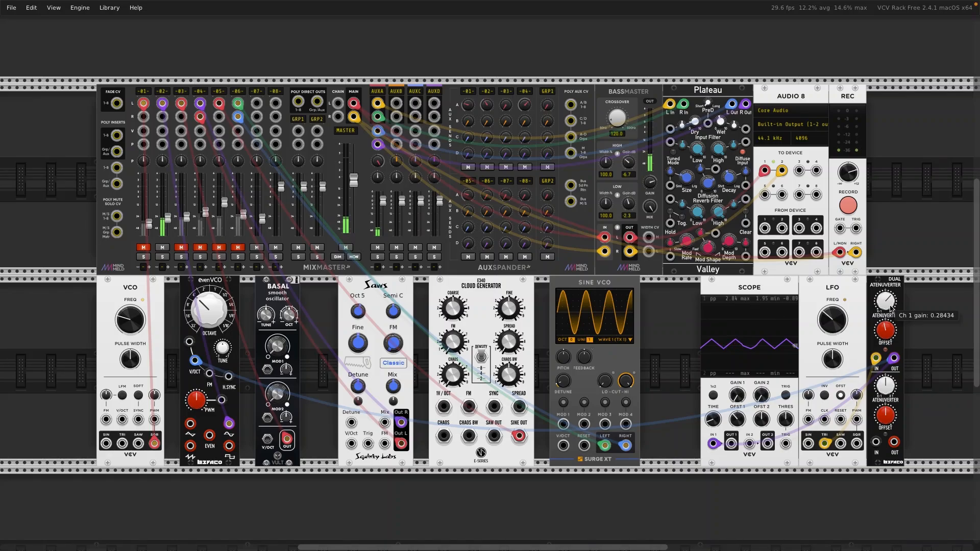
drag(893, 309, 891, 309)
drag(892, 308, 891, 308)
mouse_move(834, 319)
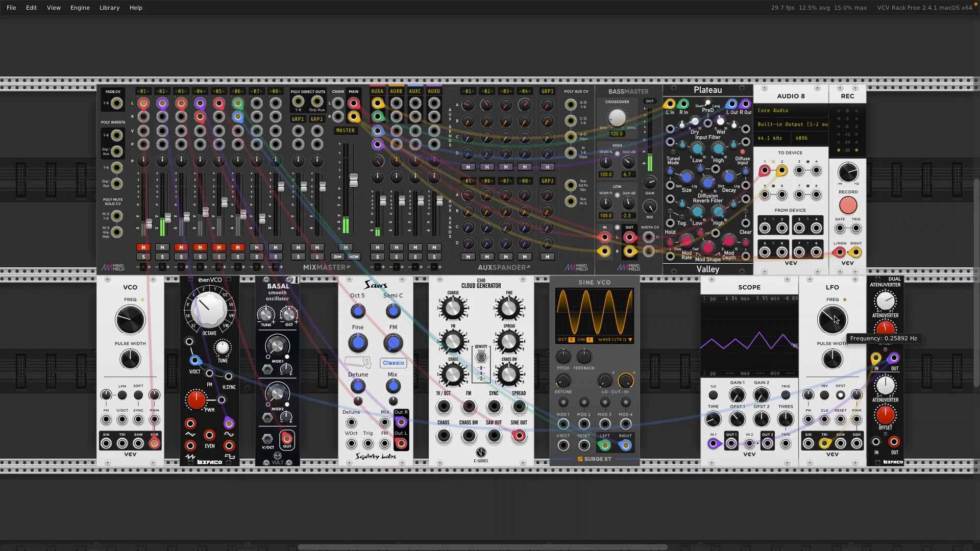
drag(836, 320, 886, 320)
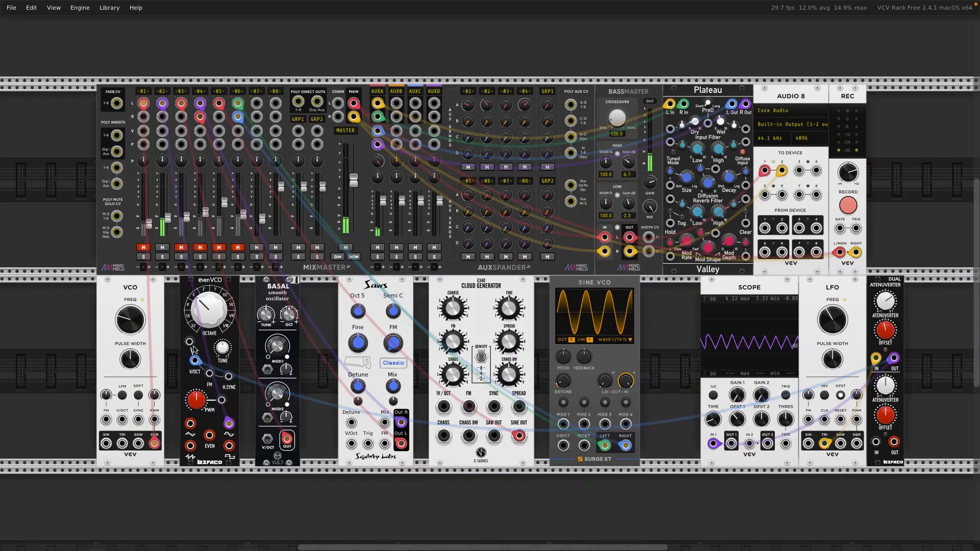
Patch the LFO's saw output through the Dual Atenuverter's second channel into the Even VCO's Pitch 1 input, varying that channel's gain and offset
drag(189, 343, 856, 442)
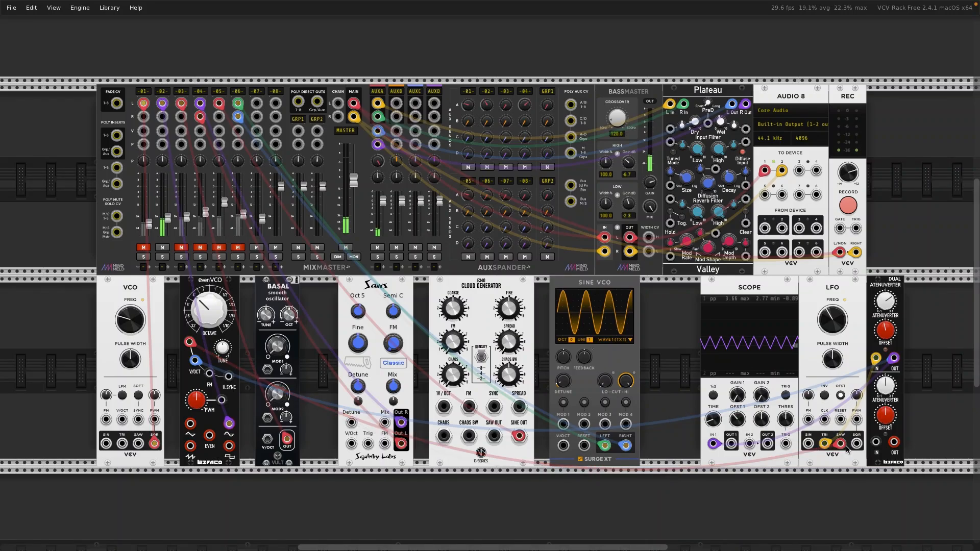
drag(841, 443, 190, 341)
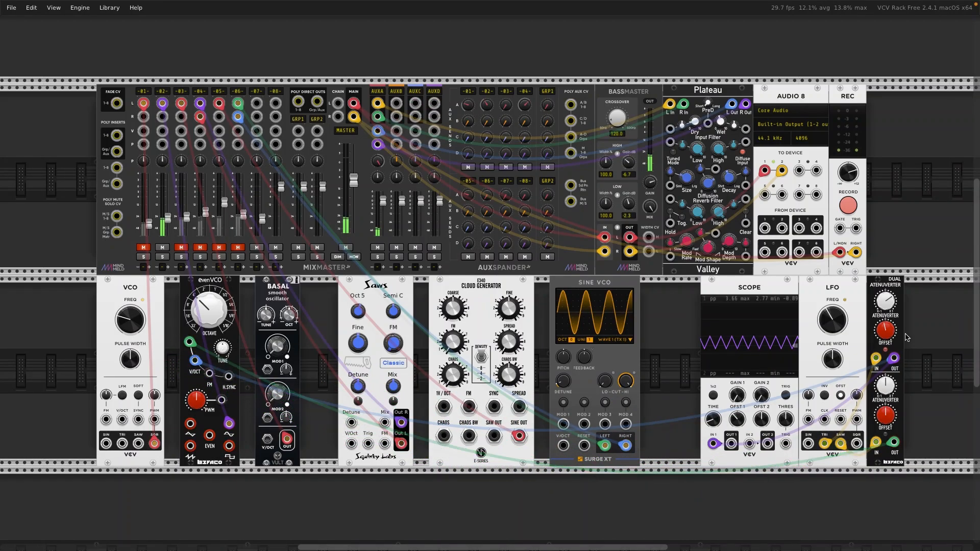
drag(883, 395, 889, 388)
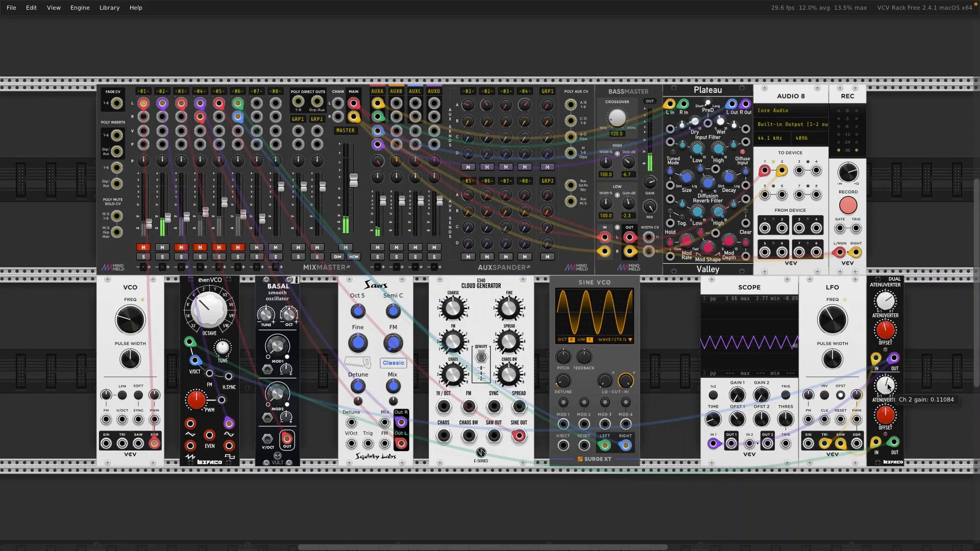
drag(841, 444, 876, 443)
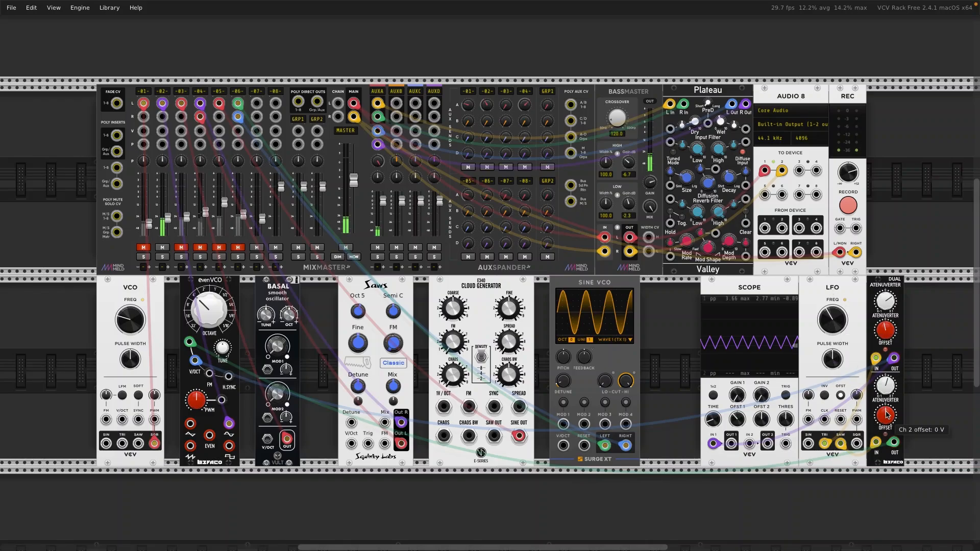
drag(886, 415, 886, 434)
Unplug both modulation cables from the Even VCO's Pitch 1 and Pitch 2 inputs
mouse_move(189, 346)
mouse_down()
mouse_move(181, 369)
mouse_move(191, 363)
mouse_up()
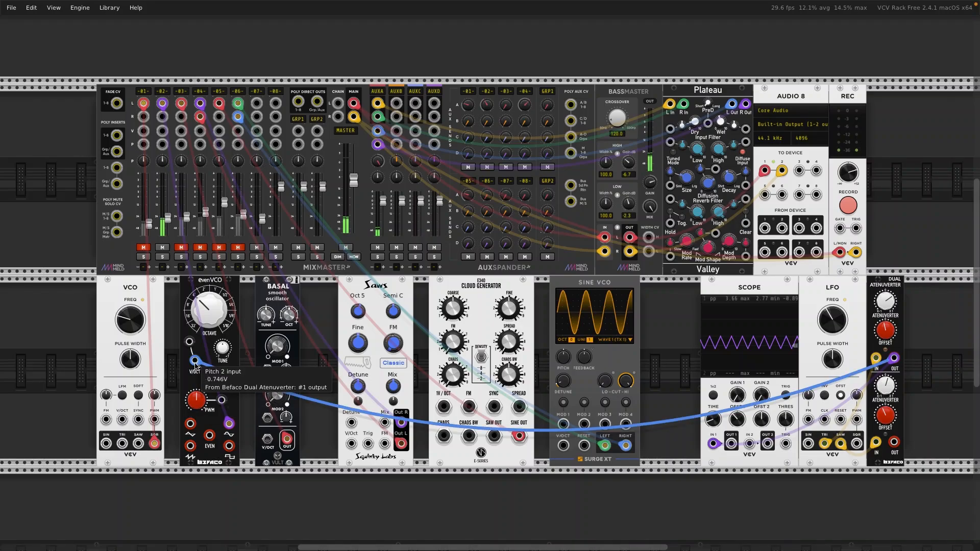
drag(195, 361, 189, 391)
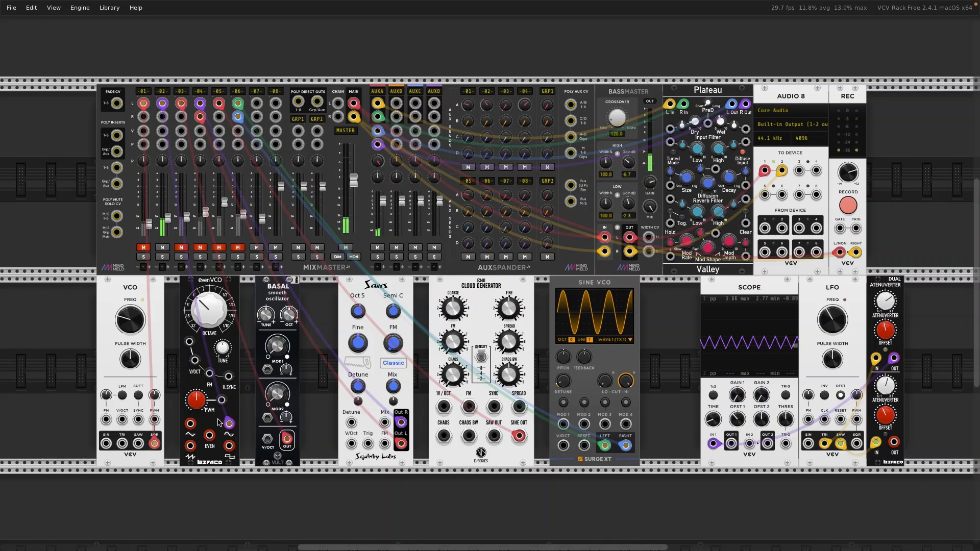
Feed the Even VCO's square output to mixer channel 2 and to scope channel 1, adjusting the scope's time to show the waveform
drag(230, 423, 228, 443)
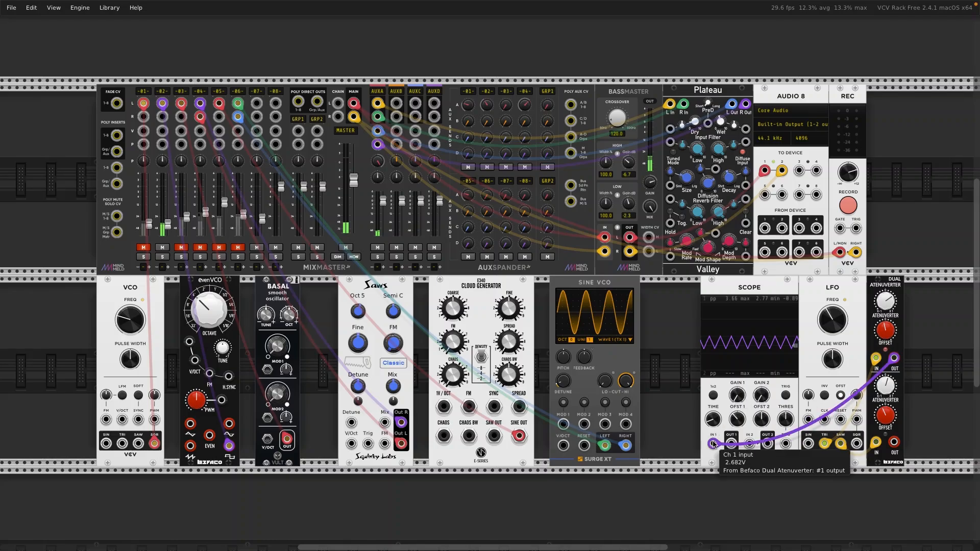
mouse_move(714, 445)
mouse_down()
mouse_move(713, 458)
mouse_move(225, 459)
mouse_move(229, 446)
mouse_up()
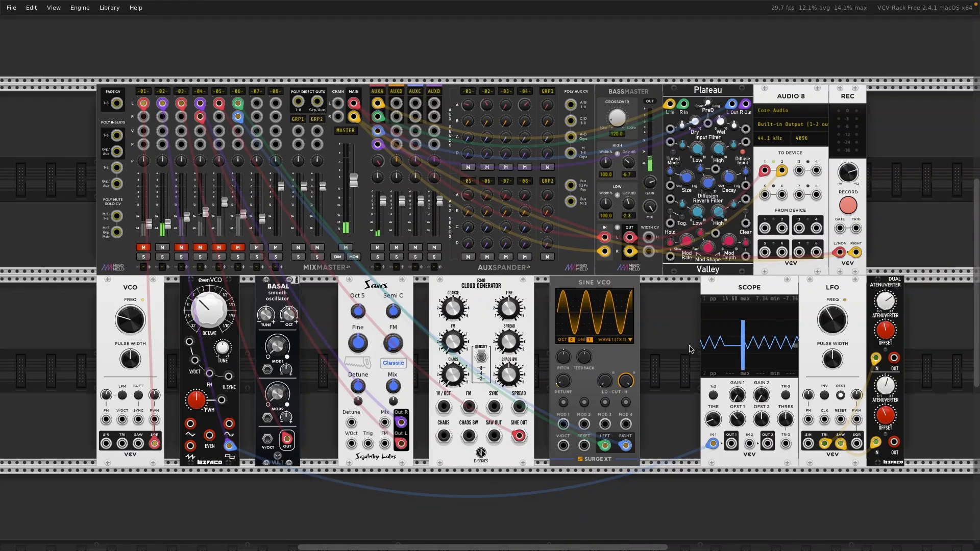
drag(713, 419, 714, 418)
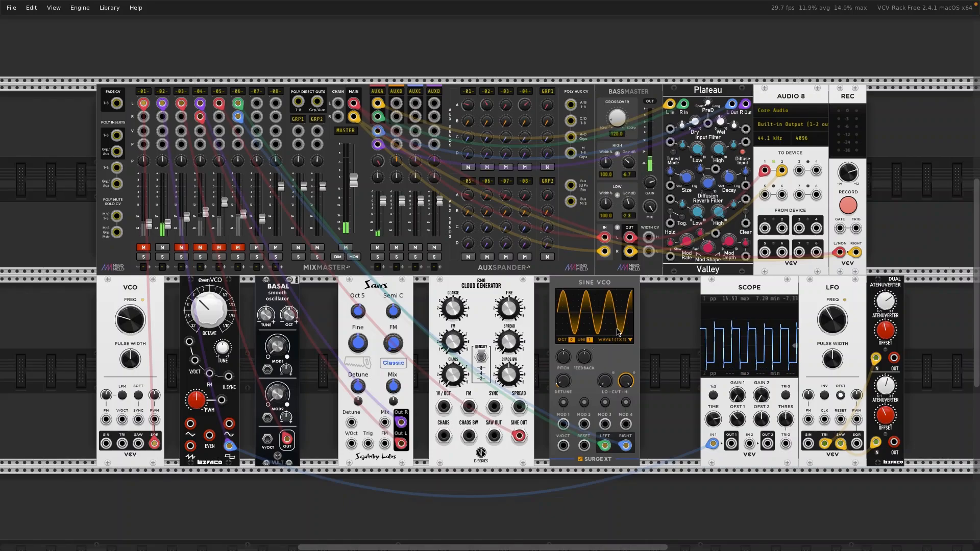
Vary the Even VCO's pulse width manually to reshape its square wave
drag(204, 408, 203, 400)
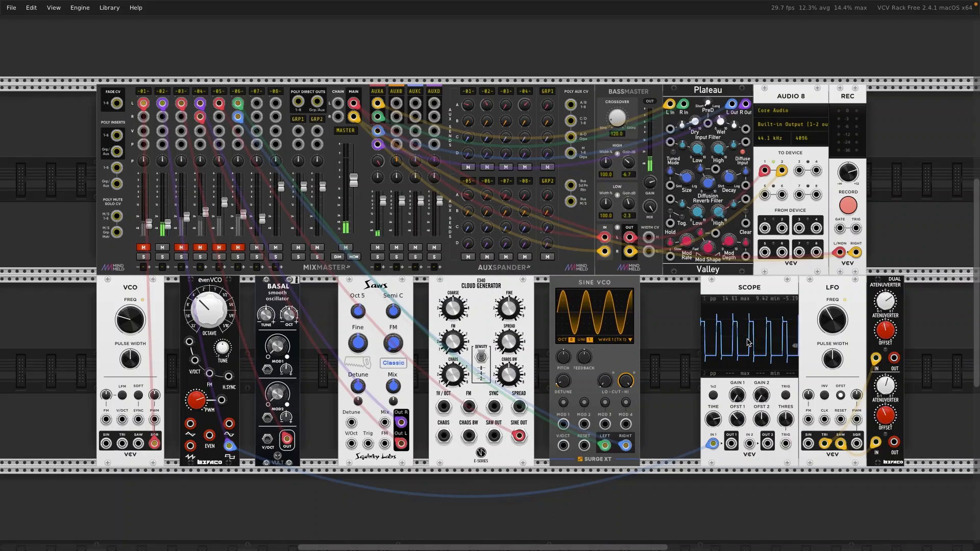
mouse_move(201, 397)
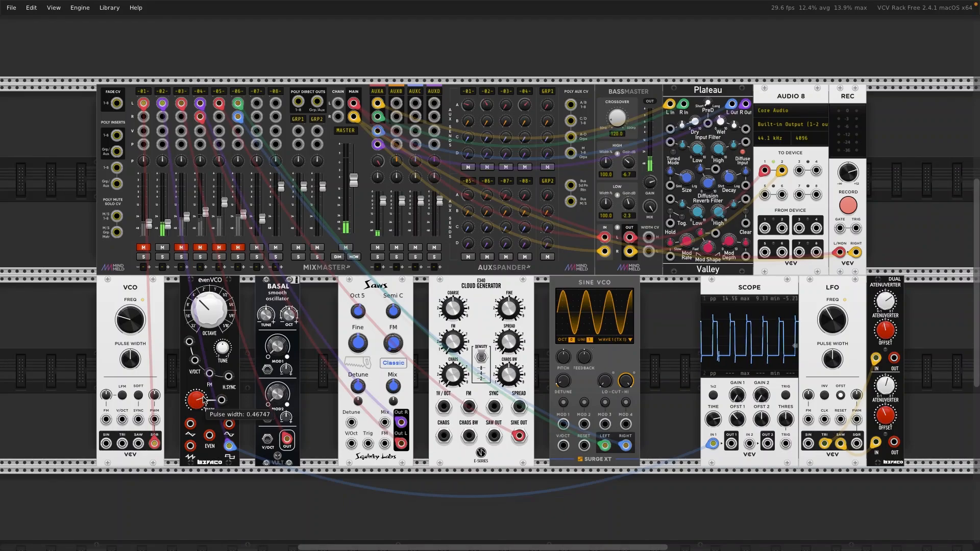
drag(201, 397, 200, 423)
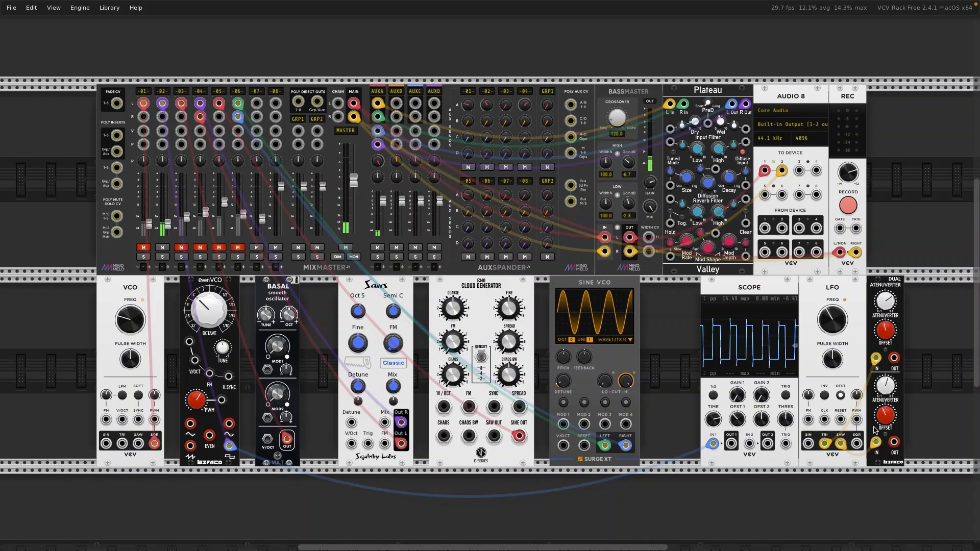
Replace the saw source with the LFO's sine output into the attenuverter's second channel, reset that channel's gain, and route it to the Even VCO's PWM input
drag(876, 442, 879, 463)
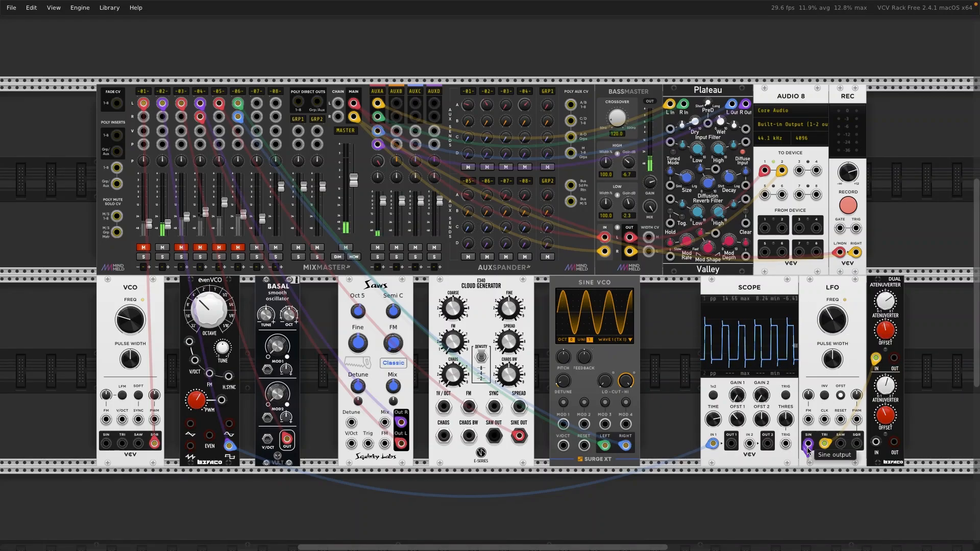
drag(808, 446, 877, 443)
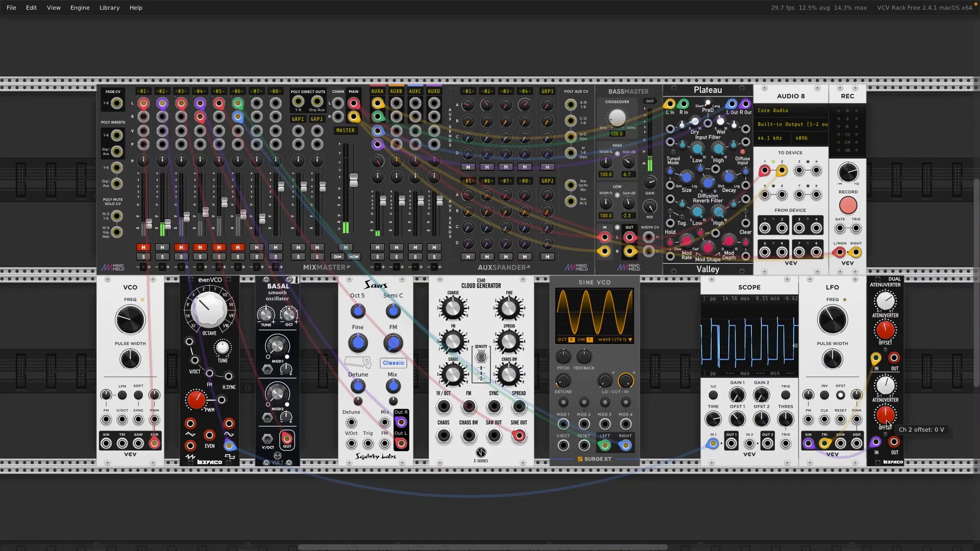
double_click(890, 389)
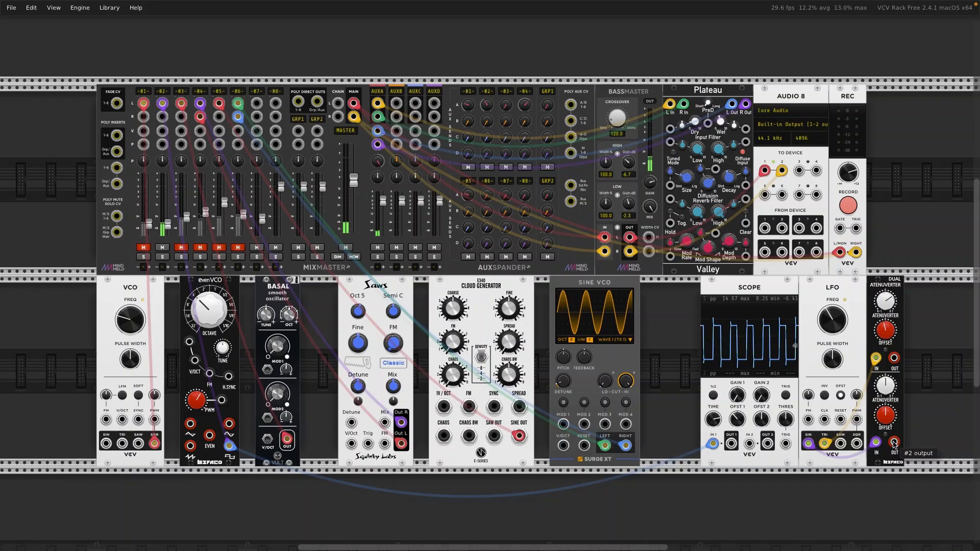
drag(894, 445, 221, 402)
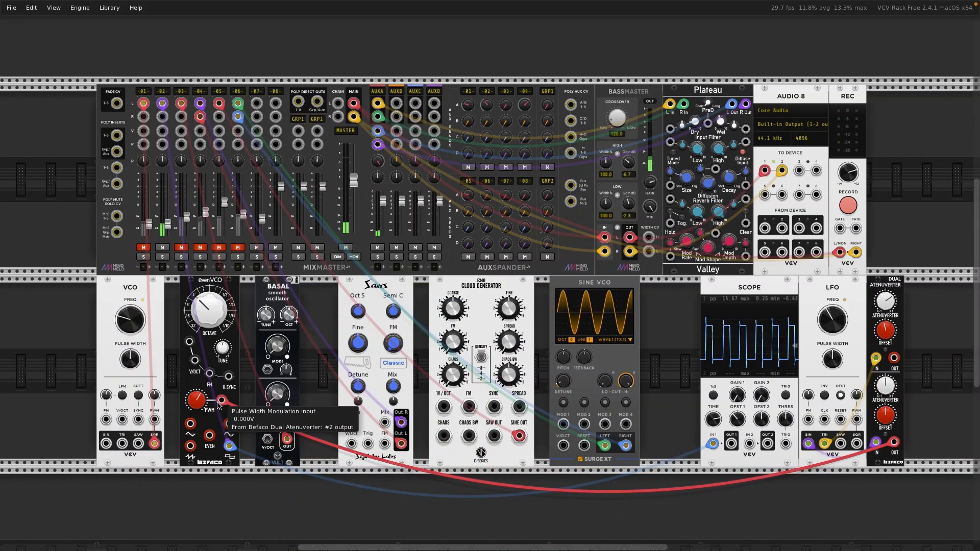
Raise the attenuverter's channel 2 gain and vary the LFO's frequency to modulate the Even VCO's pulse width at different speeds
drag(888, 386, 888, 380)
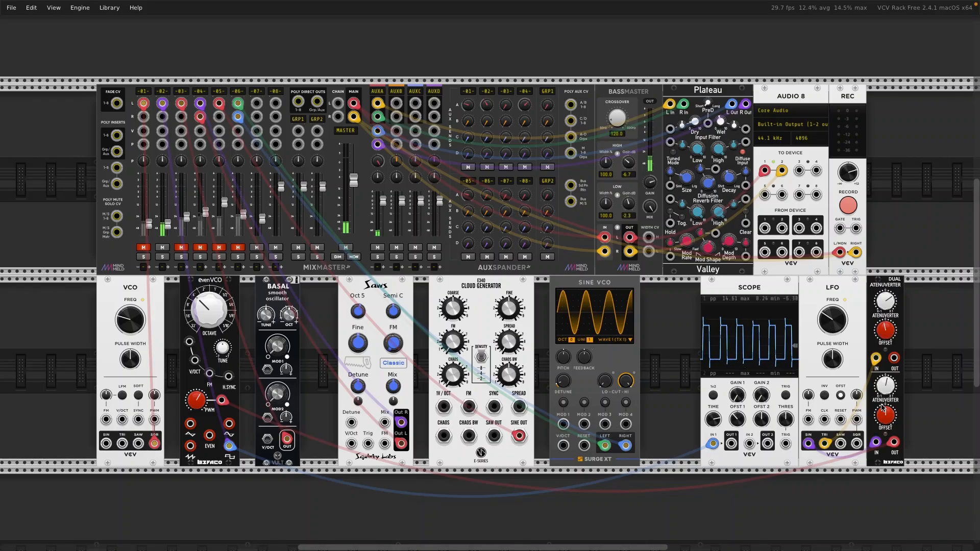
mouse_move(890, 389)
mouse_down()
mouse_move(891, 379)
mouse_move(891, 391)
mouse_up()
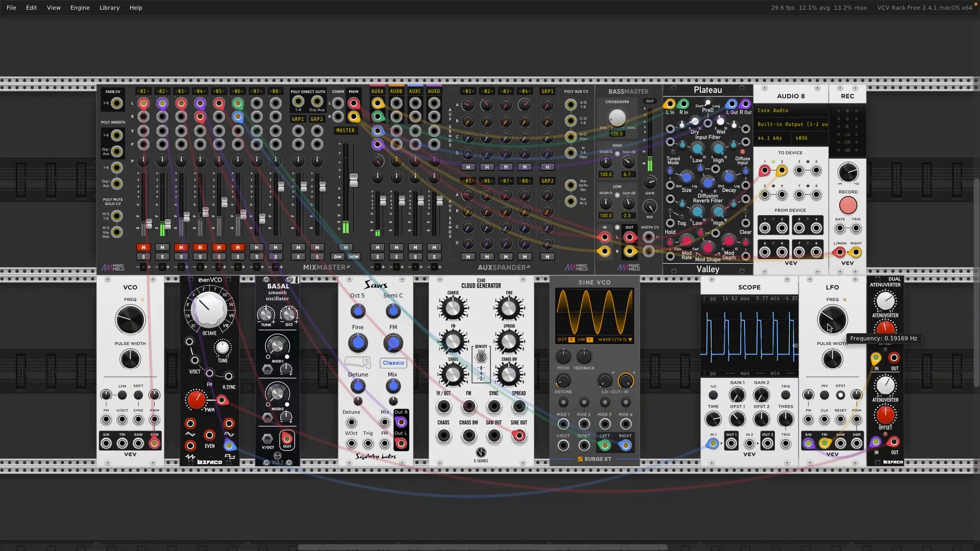
drag(830, 327, 830, 307)
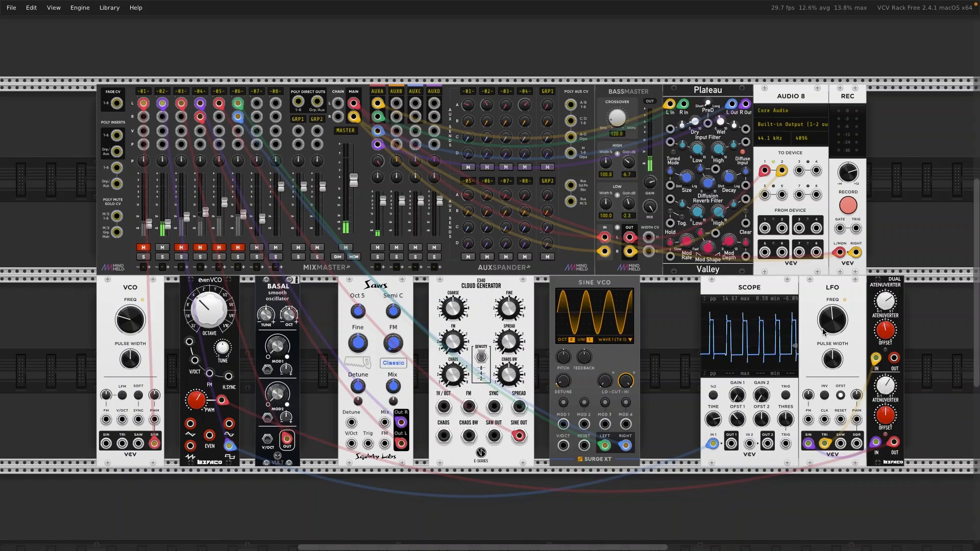
mouse_move(837, 315)
mouse_down()
mouse_move(837, 337)
mouse_move(838, 320)
mouse_up()
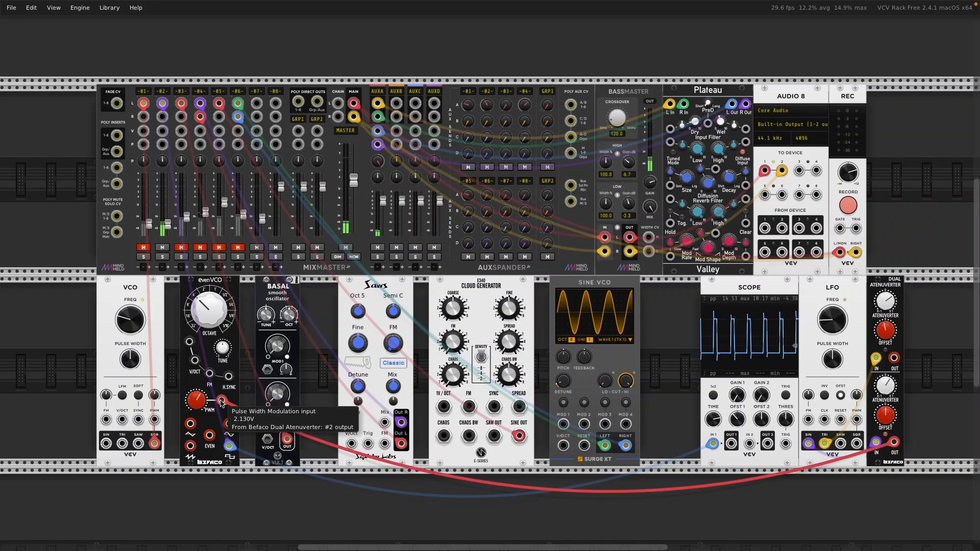
Unplug the cable from the Even VCO's Pulse Width Modulation input and fine-tune mixer channel 2's level
drag(222, 400, 241, 399)
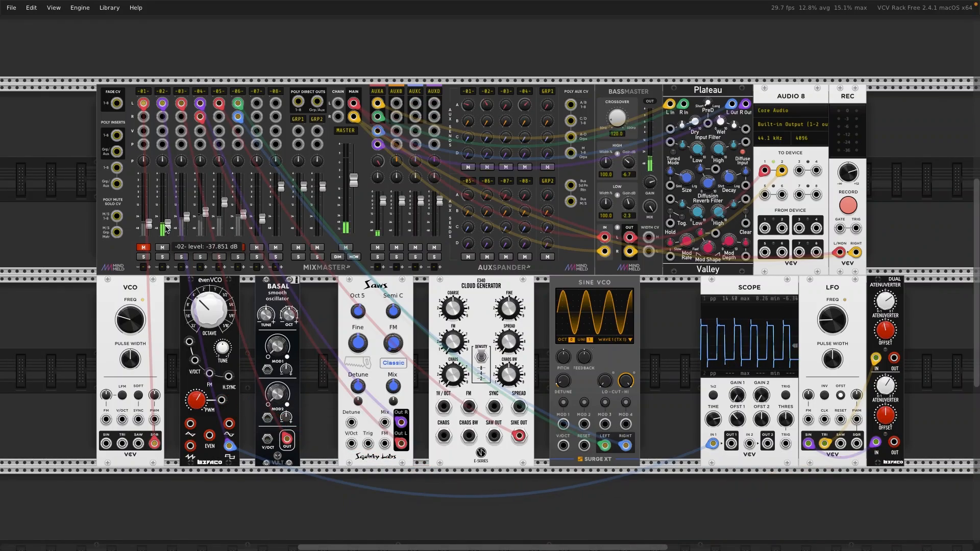
drag(166, 224, 167, 224)
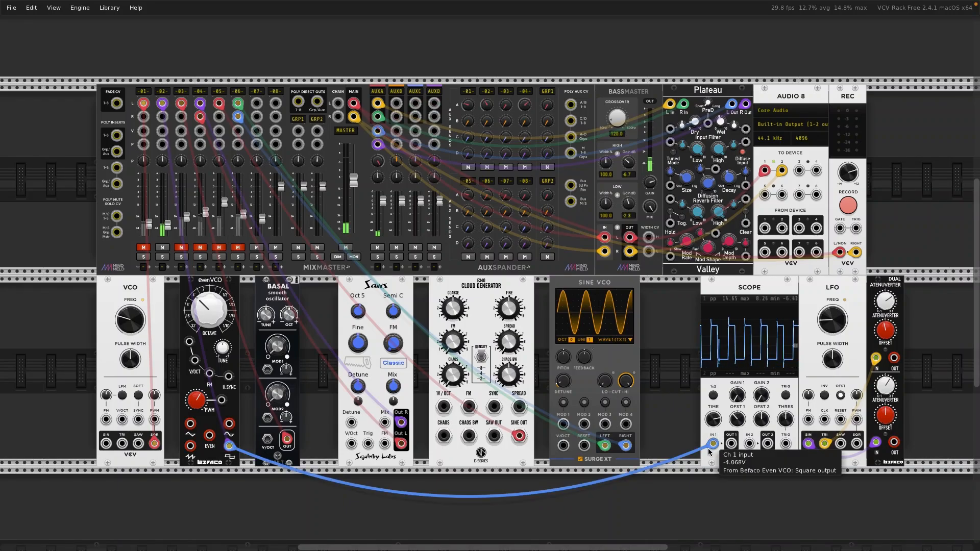
Feed the Even VCO's even output to both mixer channel 2 and scope channel 1
mouse_move(713, 444)
mouse_down()
mouse_move(694, 433)
mouse_move(210, 438)
mouse_up()
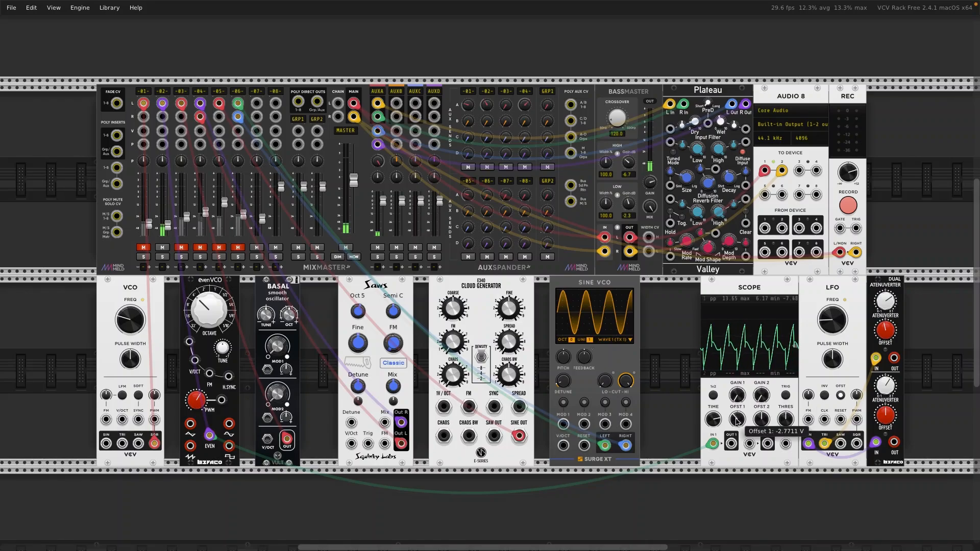
drag(737, 421, 748, 354)
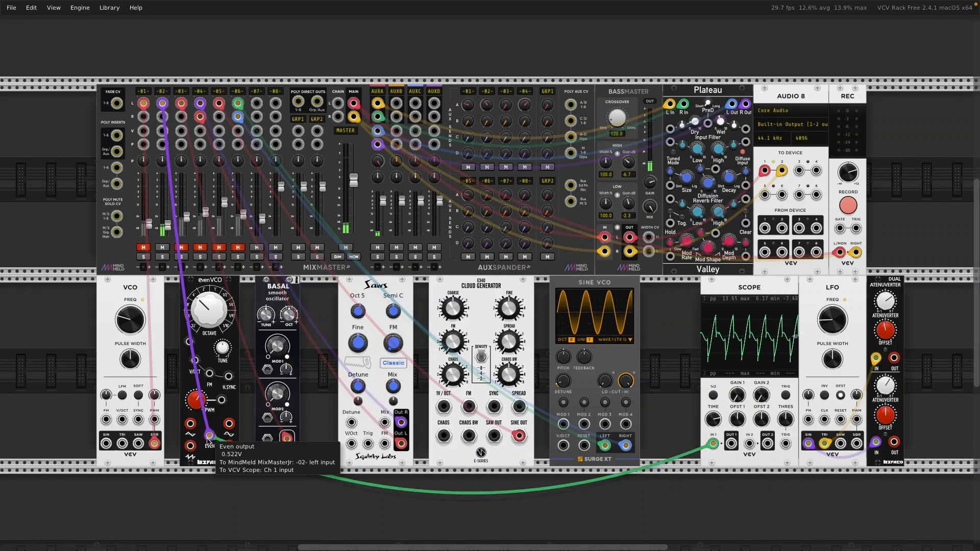
mouse_move(209, 438)
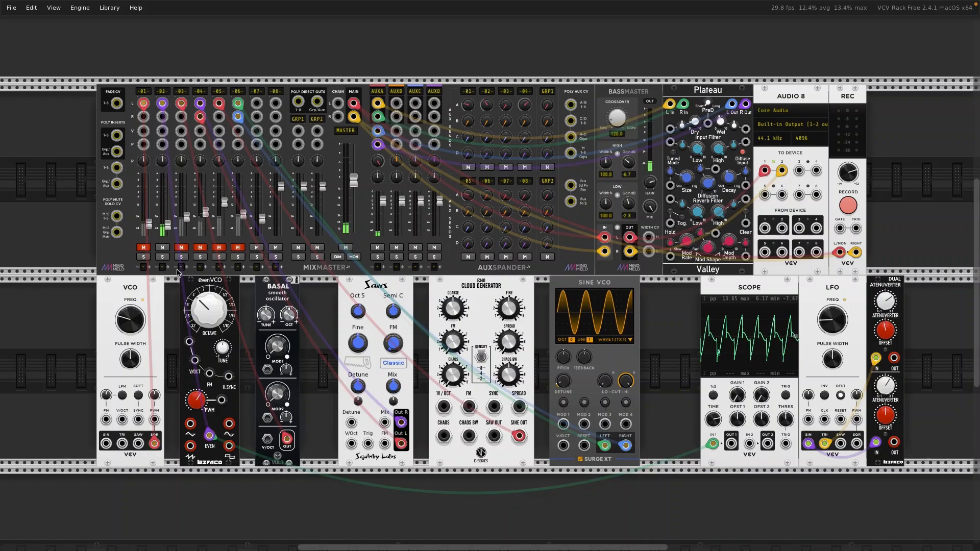
Mute mixer channel 2 and unmute channel 3 to hear the Basal oscillator, varying its octave around 0
click(162, 248)
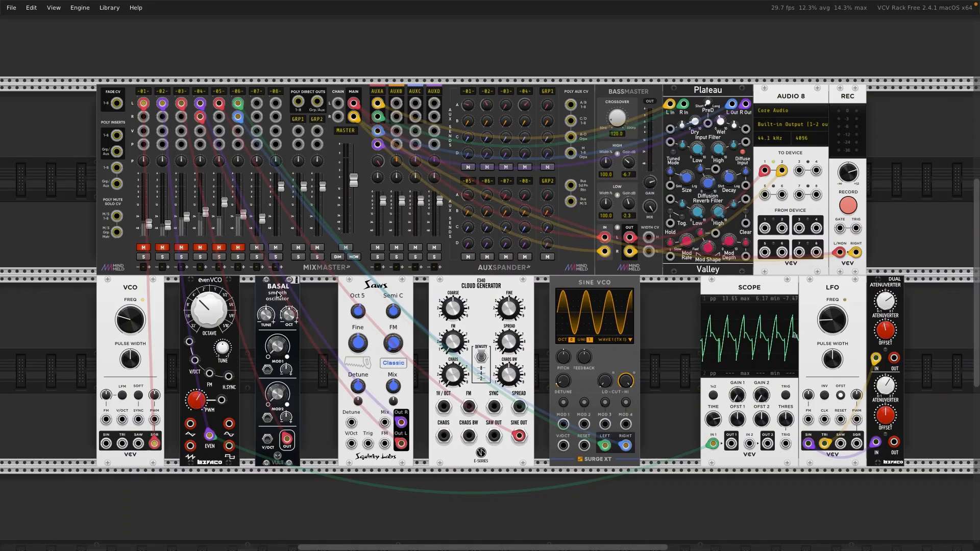
click(182, 249)
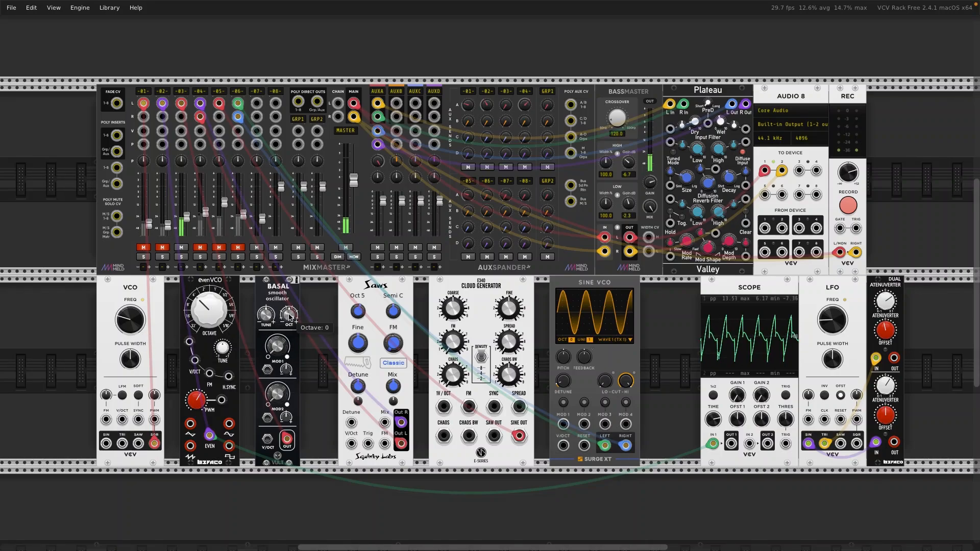
drag(290, 317, 290, 318)
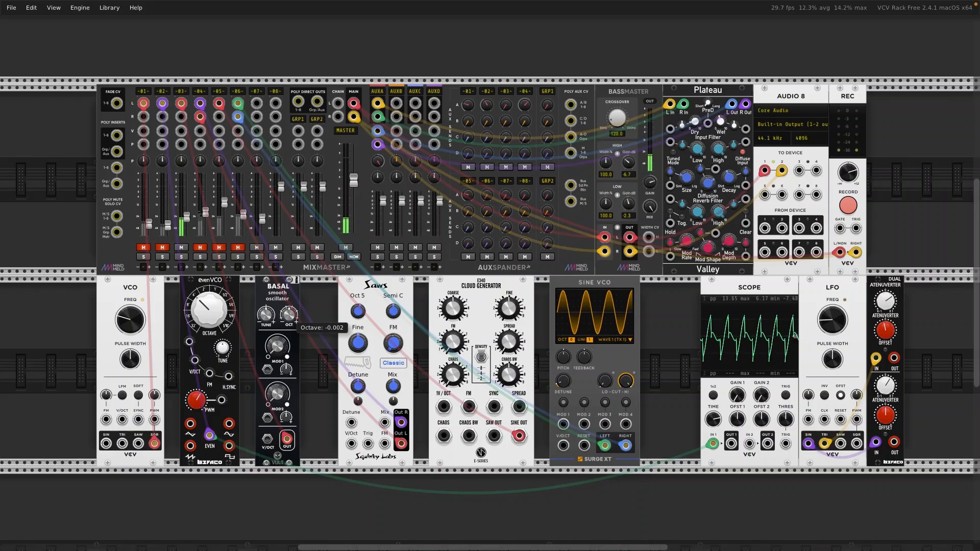
Lower the Basal oscillator's octave slightly below 0, then nudge its Tune control and reset it to default
drag(290, 314, 290, 316)
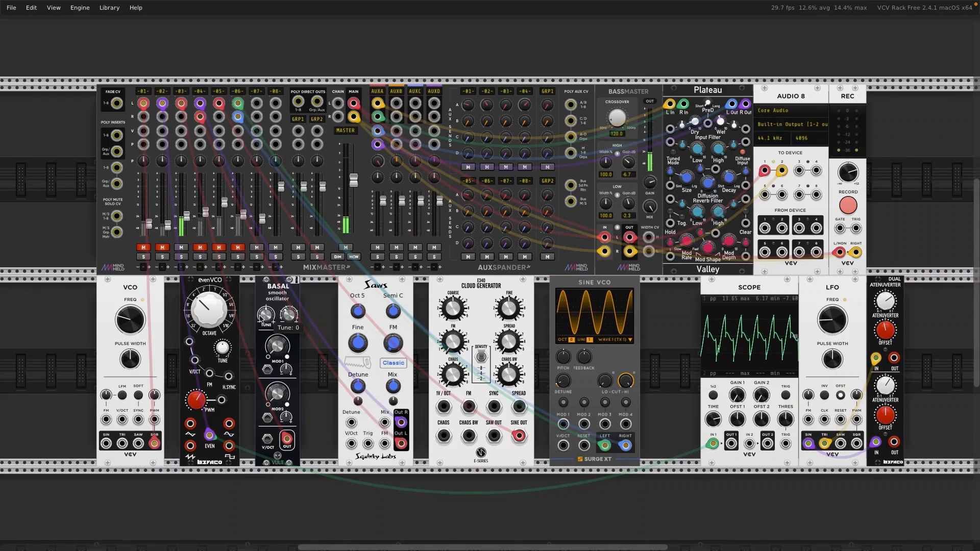
drag(289, 314, 289, 322)
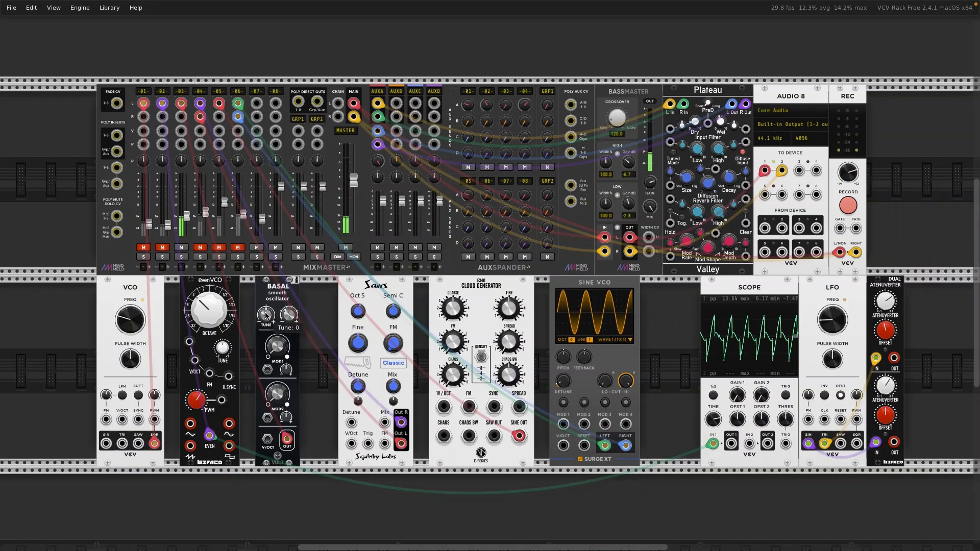
drag(267, 315, 266, 314)
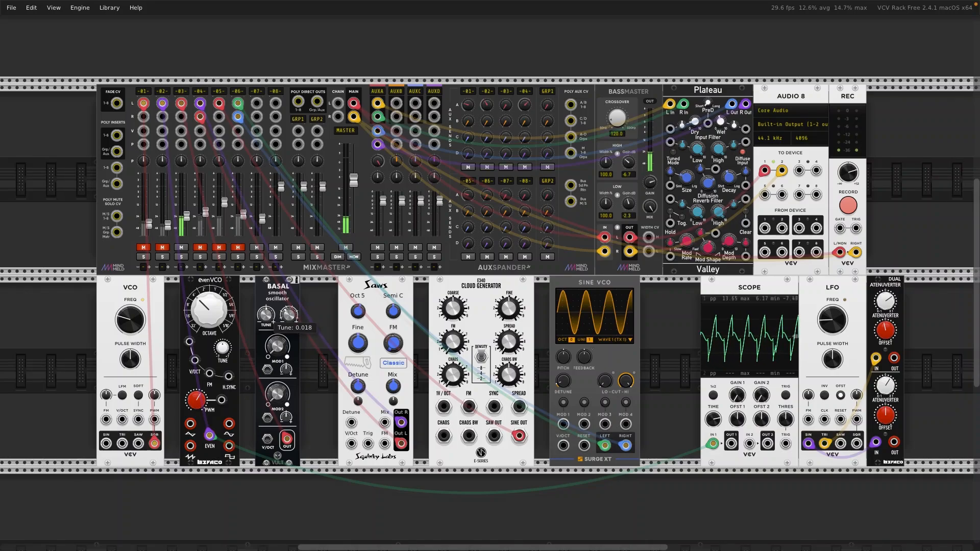
double_click(265, 312)
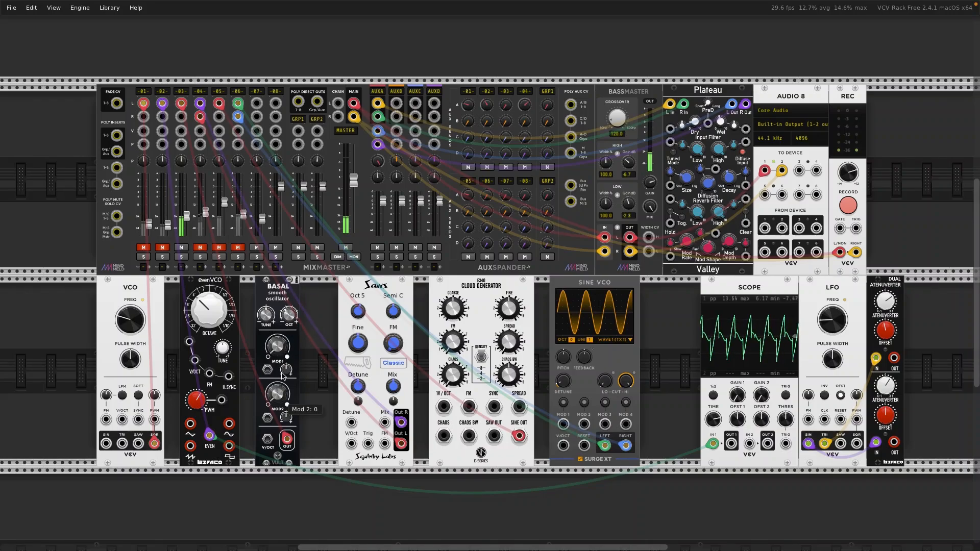
Open the Basal module's user manual in the web browser, retry loading the VultModules page, and return to the rack
right_click(271, 287)
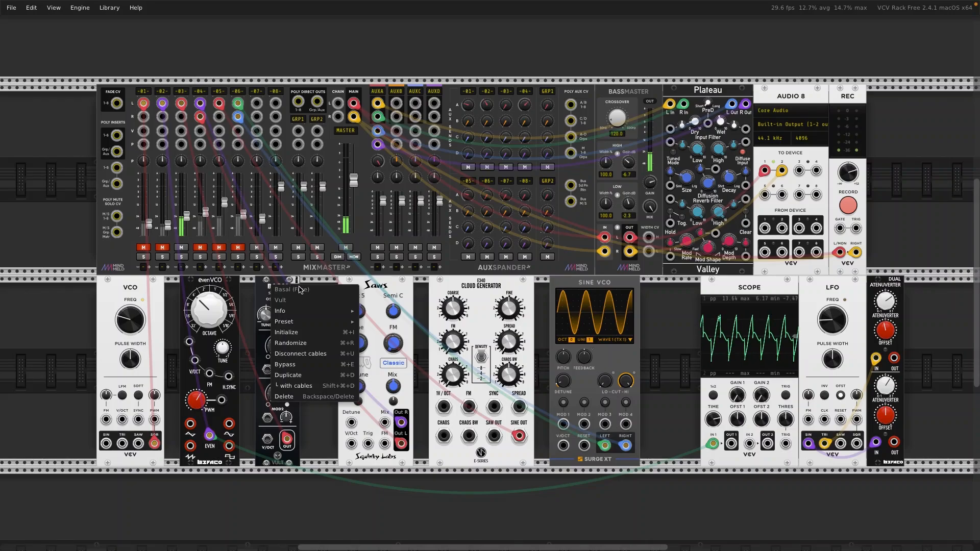
mouse_move(305, 311)
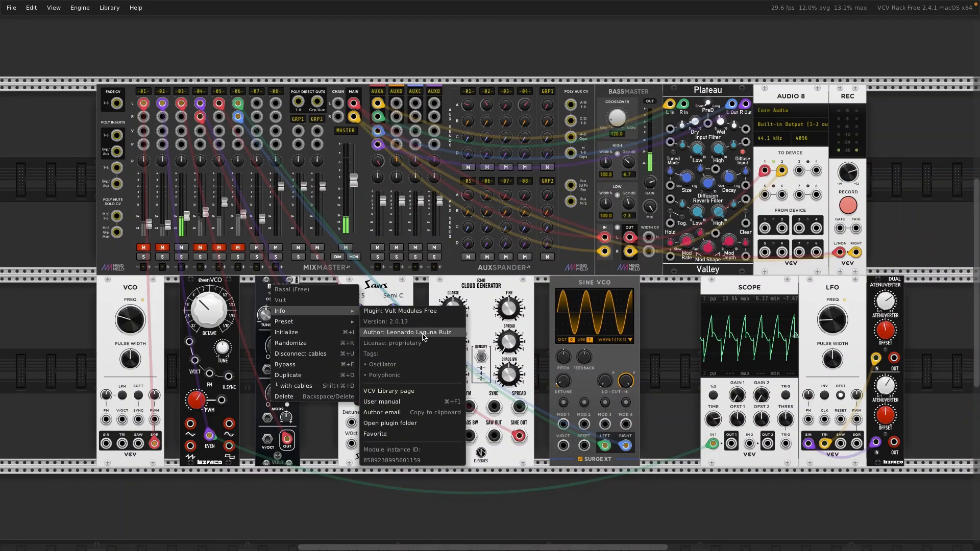
click(409, 402)
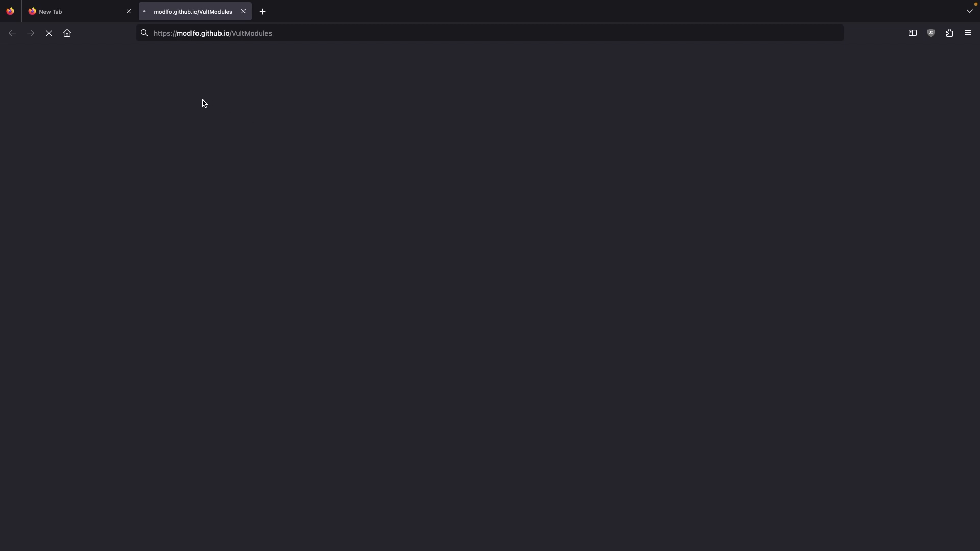
click(312, 33)
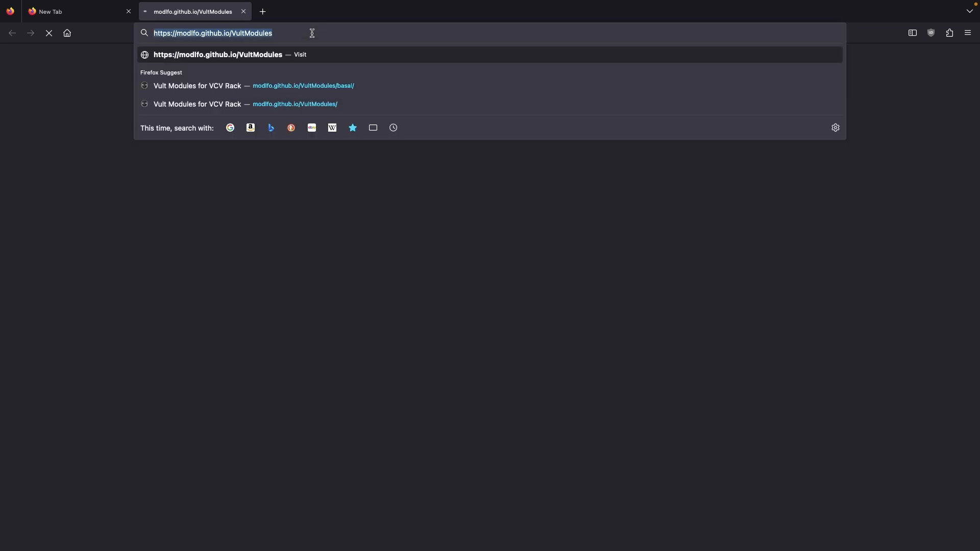
key(Return)
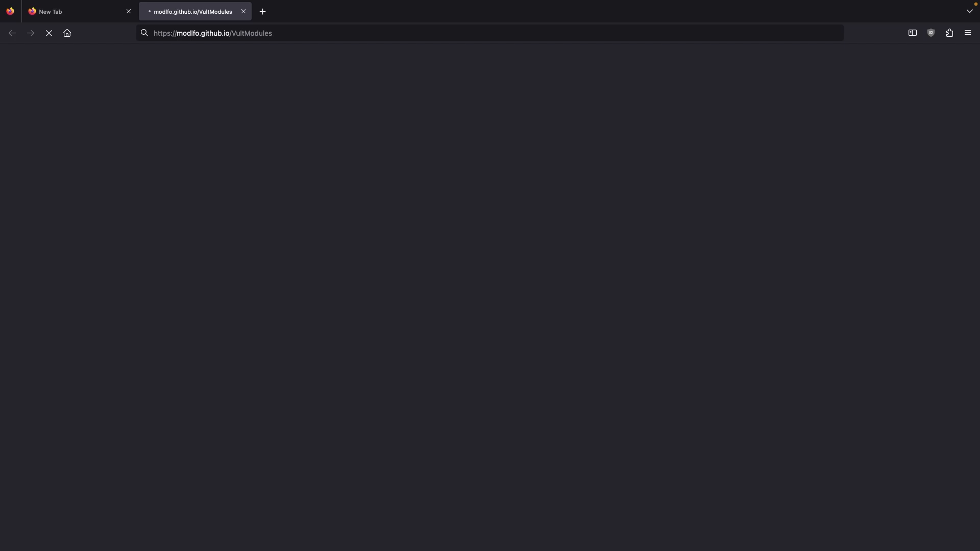
key(ctrl+Left)
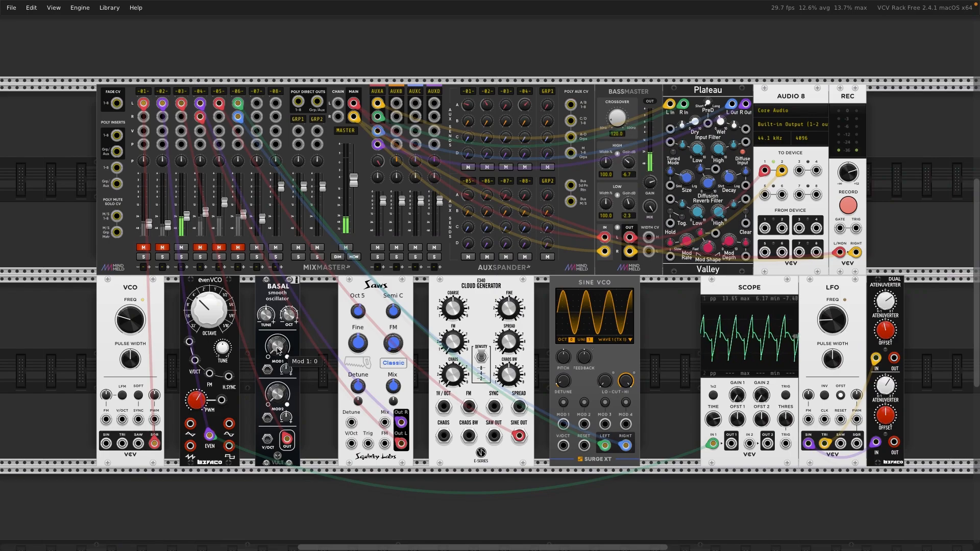
Vary the Basal's Mod 1 and Mod 2 controls to reshape its waveform, bringing Mod 1 to about 0.21
drag(286, 357, 287, 356)
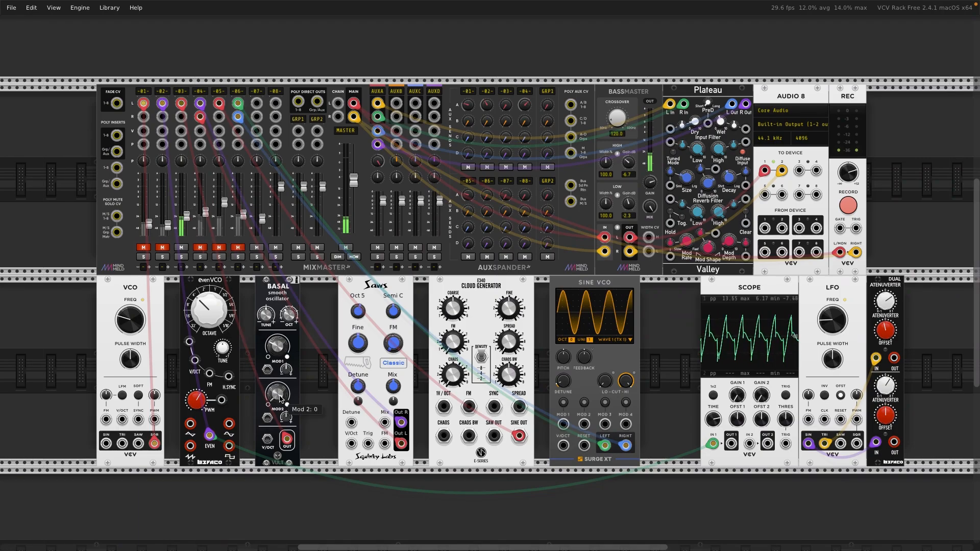
drag(281, 400, 281, 395)
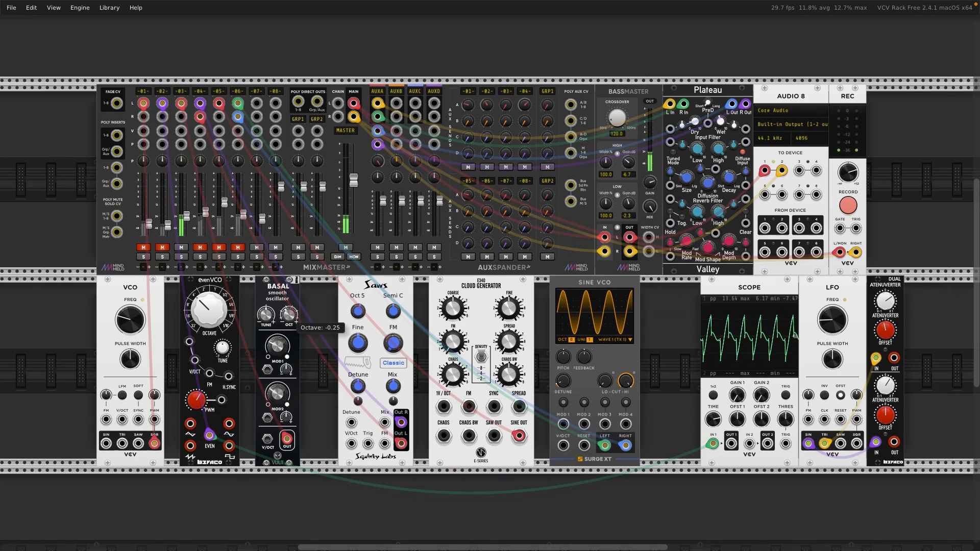
drag(289, 345, 288, 340)
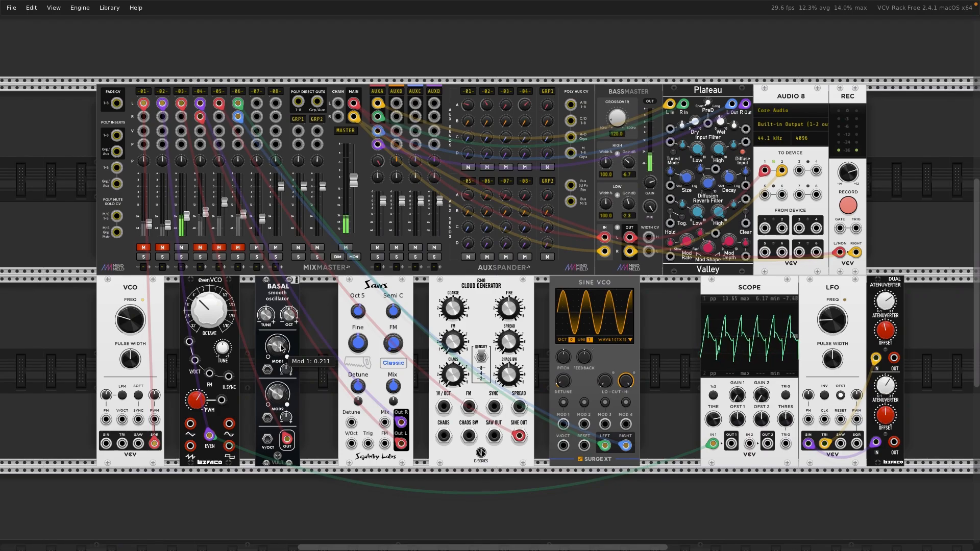
mouse_move(279, 397)
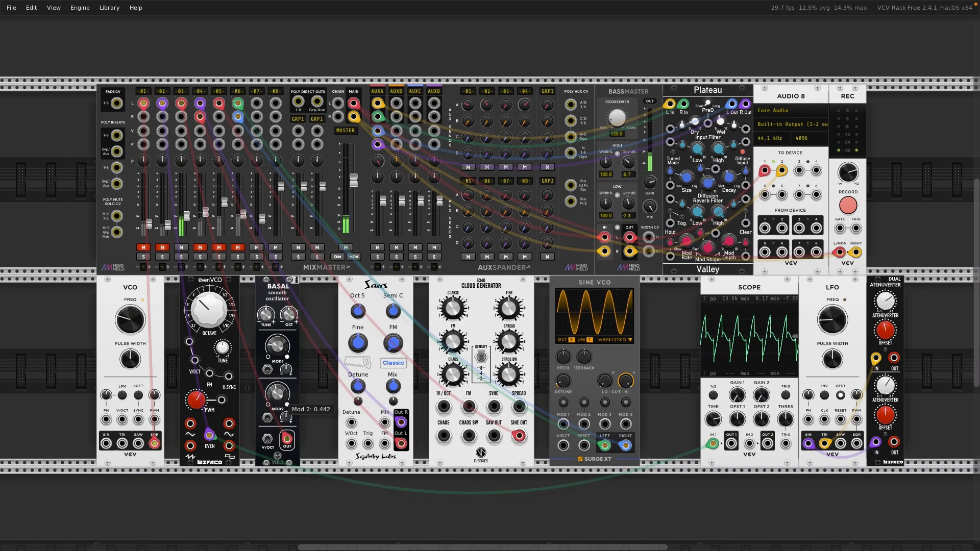
drag(279, 397, 278, 396)
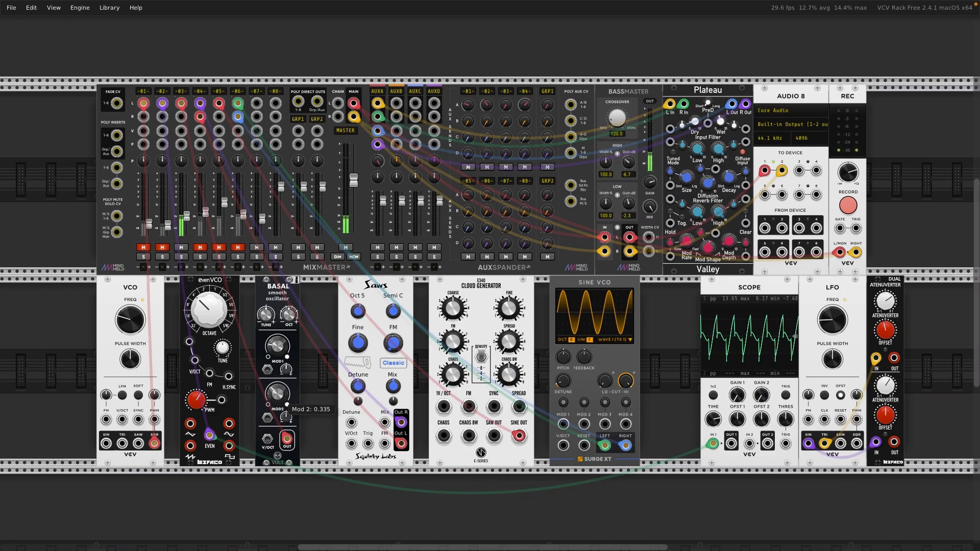
mouse_move(278, 397)
mouse_down()
mouse_move(278, 385)
mouse_move(277, 402)
mouse_up()
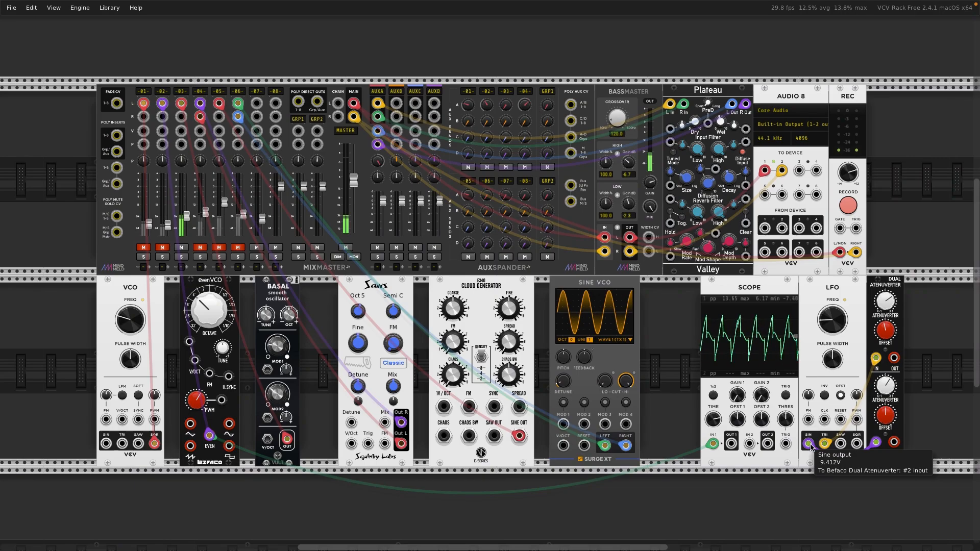
Patch the LFO's sine output to the Basal's Mod 1 input, and a duplicated LFO's sine output to its Mod 2 input
drag(811, 446, 267, 369)
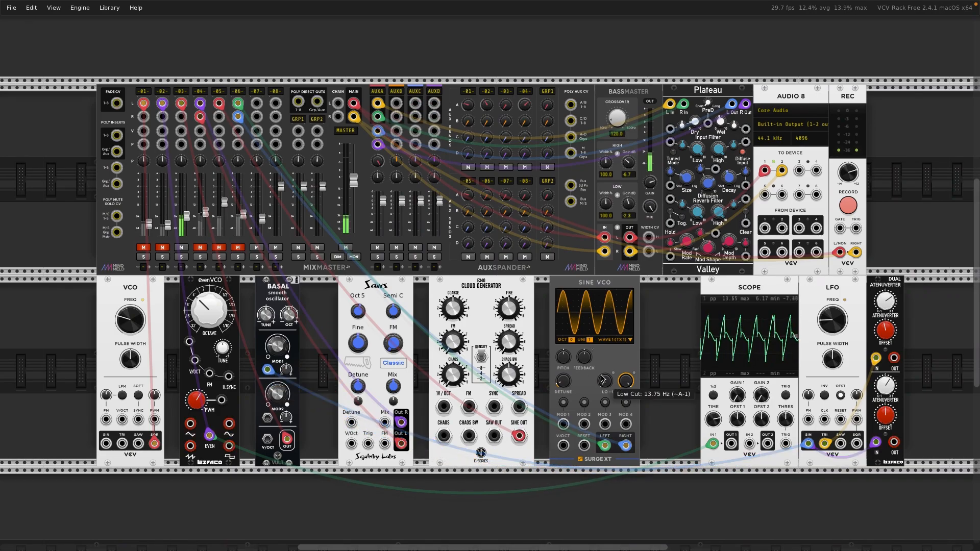
right_click(823, 292)
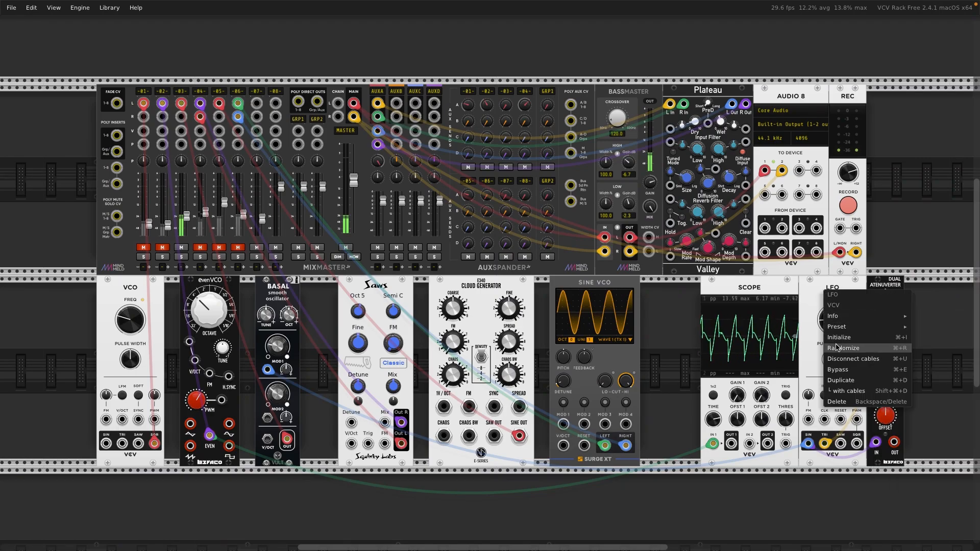
click(843, 382)
scroll(843, 384, left, 1)
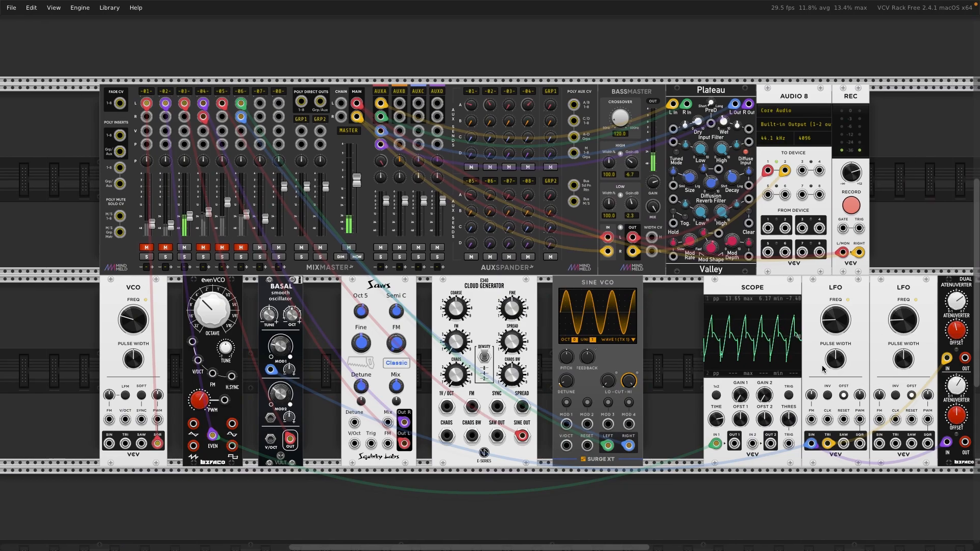
scroll(832, 376, right, 1)
scroll(823, 368, right, 1)
scroll(823, 368, down, 1)
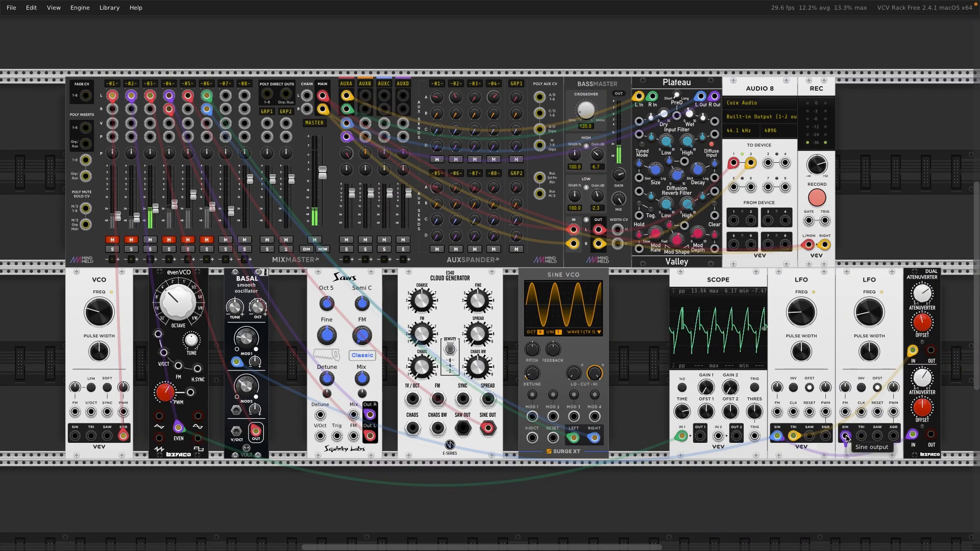
drag(846, 436, 235, 412)
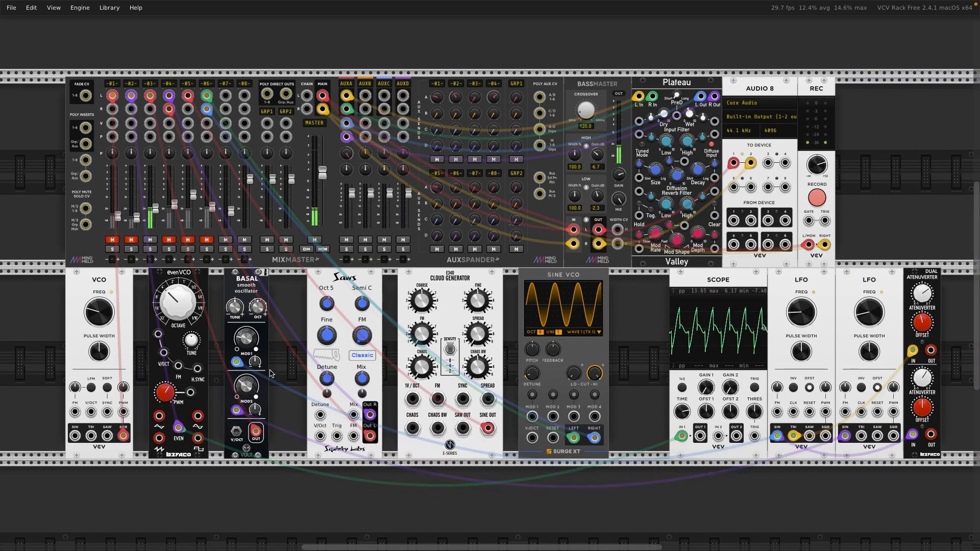
Raise the Basal's Mod 1 amount to about 0.09, raise its Mod 2 amount, and fine-tune the Mod 1 control
drag(256, 362, 256, 359)
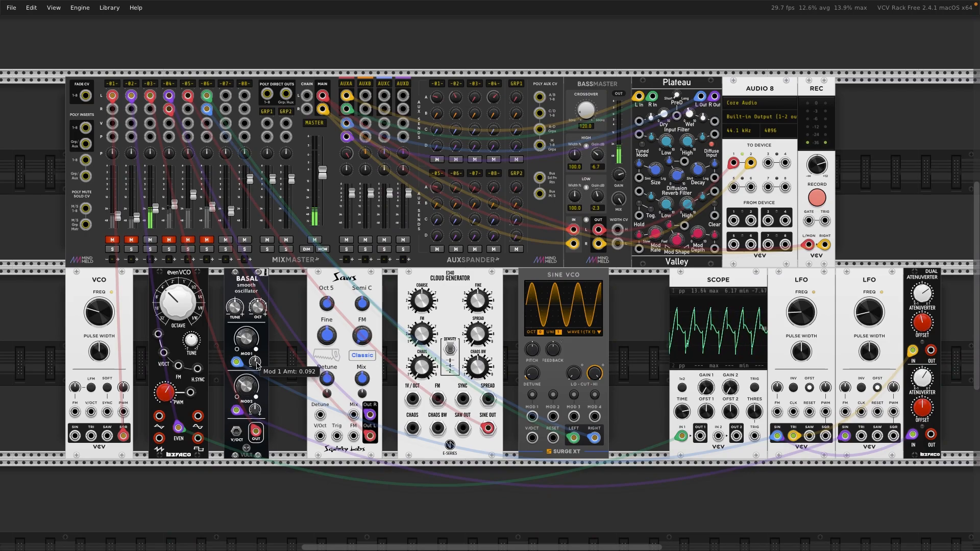
drag(254, 410, 244, 387)
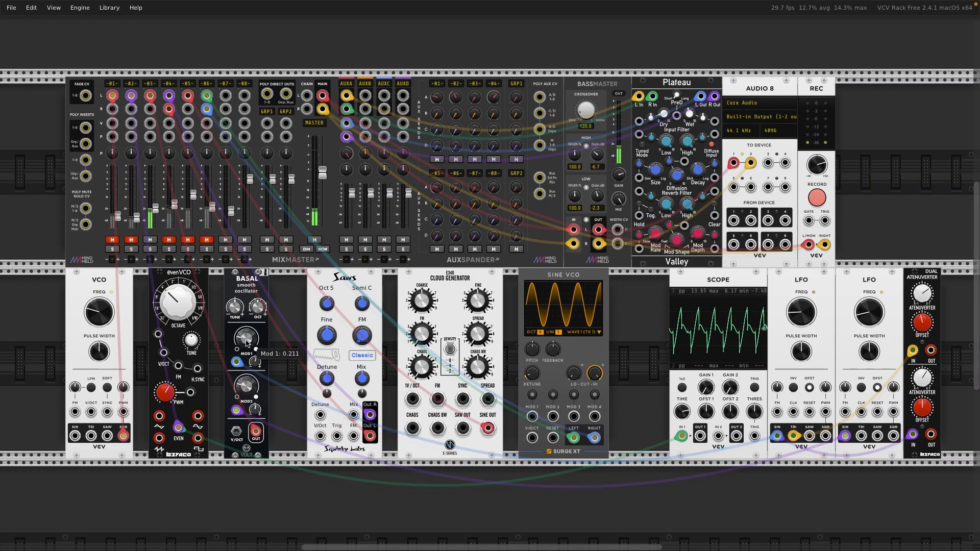
drag(246, 342, 245, 346)
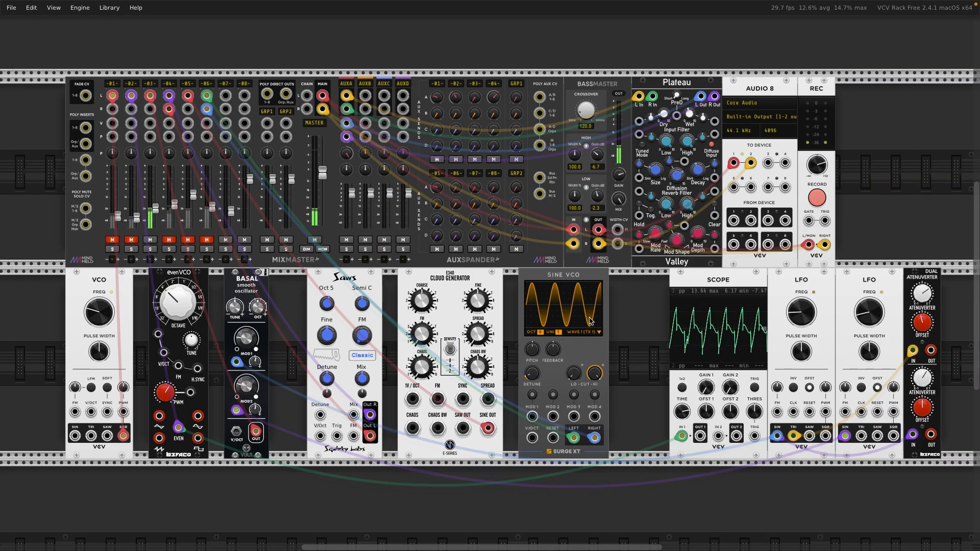
Slow down both LFOs, the first to about 0.117 Hz, and vary the Basal's octave around -0.3
drag(800, 310, 800, 316)
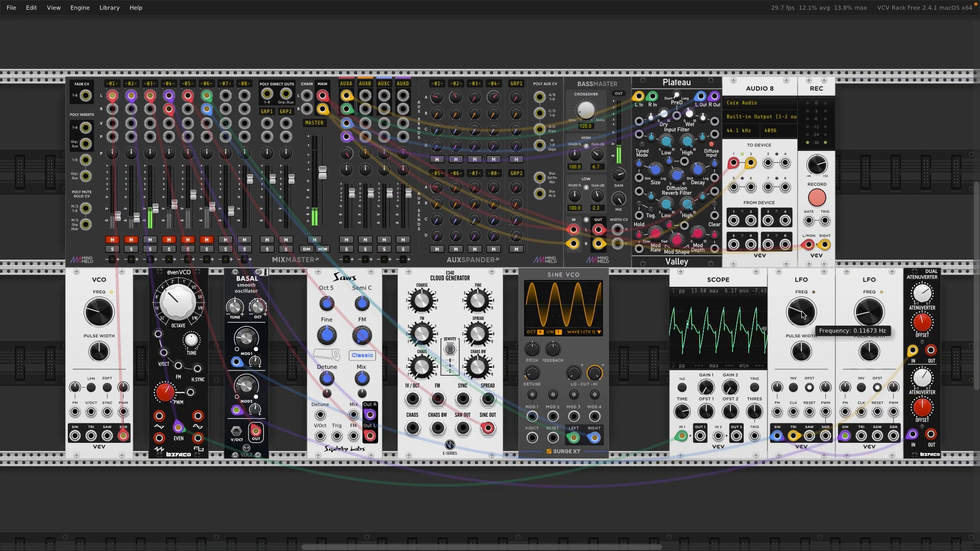
drag(870, 312, 870, 322)
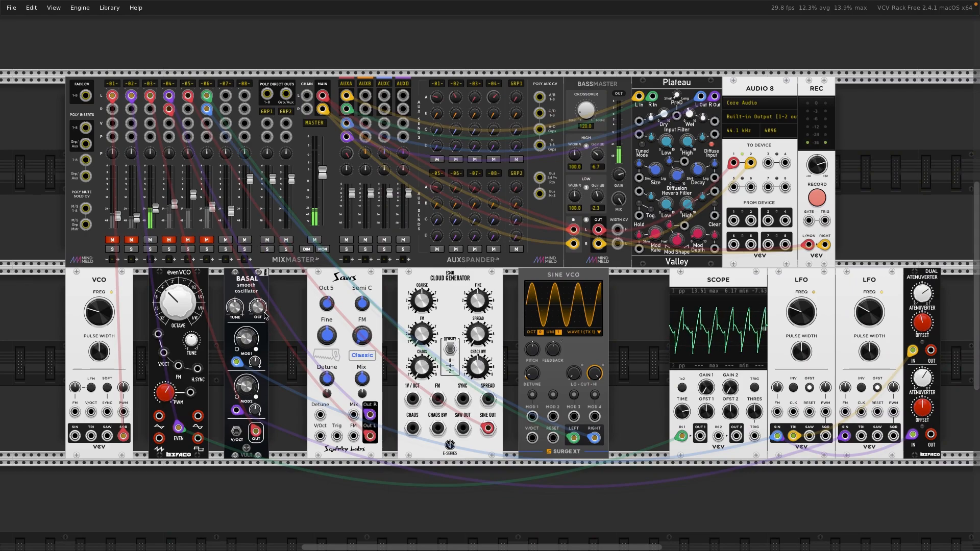
drag(260, 306, 260, 312)
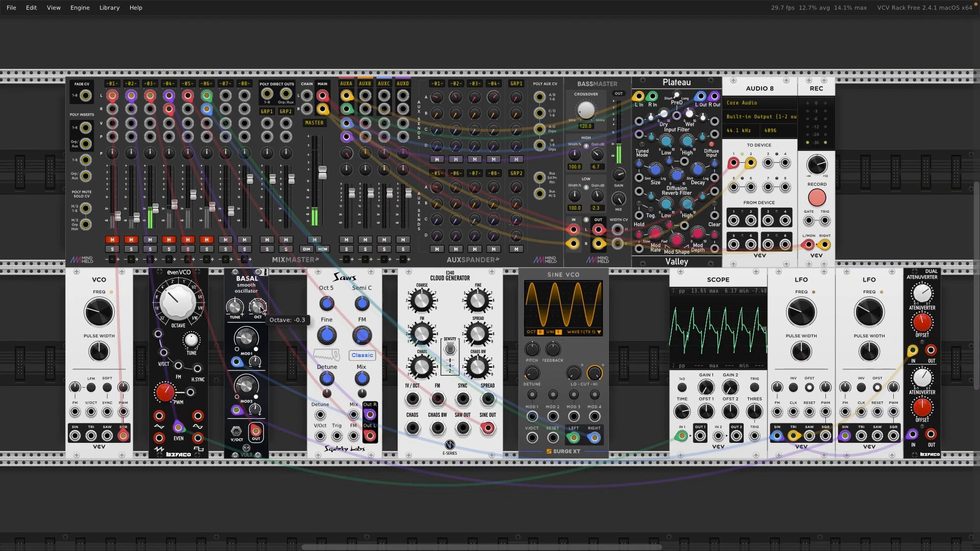
drag(260, 312, 261, 308)
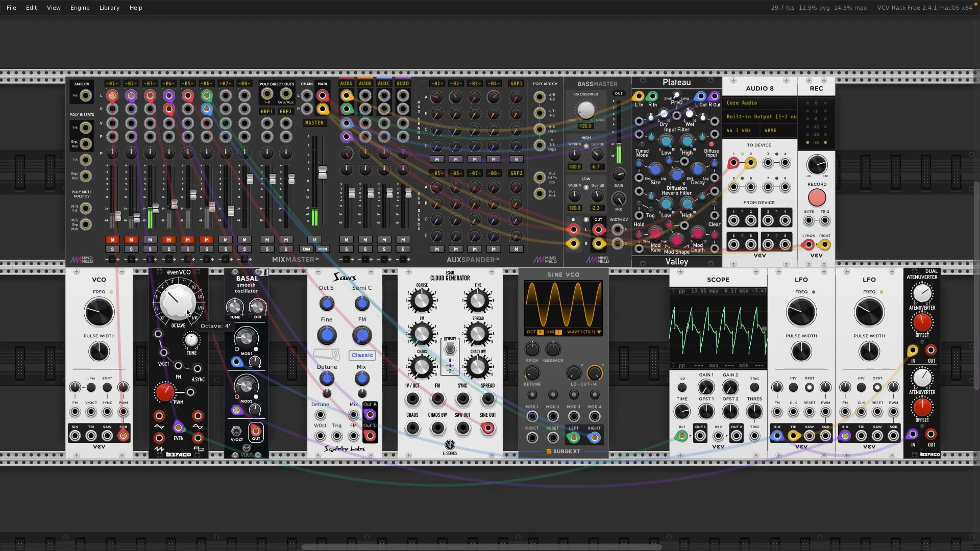
Toggle mixer channel 3's mute, leave it muted, and unmute channel 4 to hear the Saws oscillator
click(150, 240)
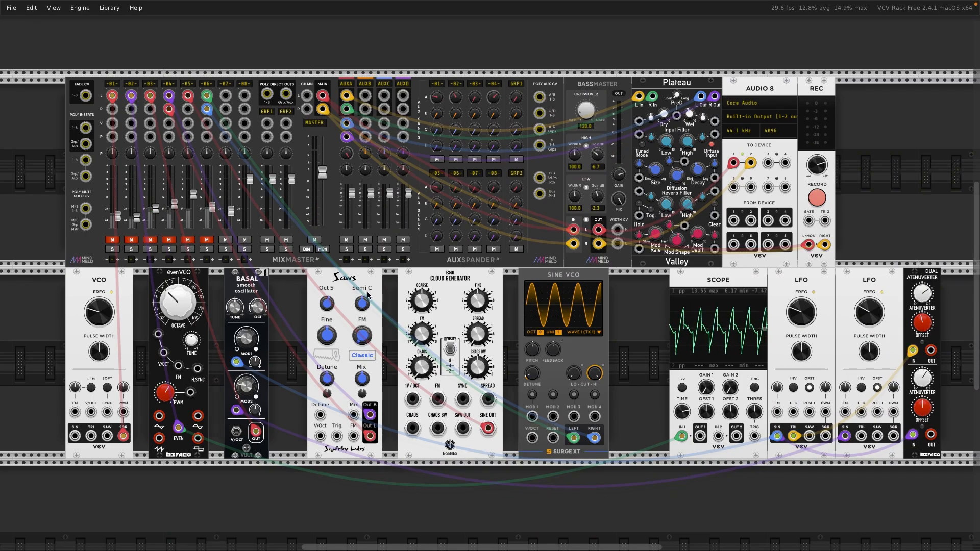
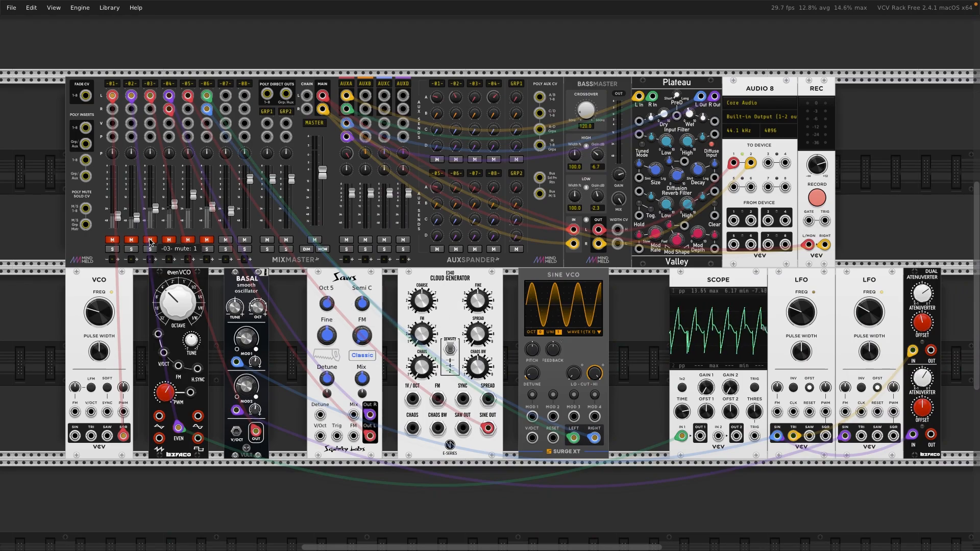
click(149, 240)
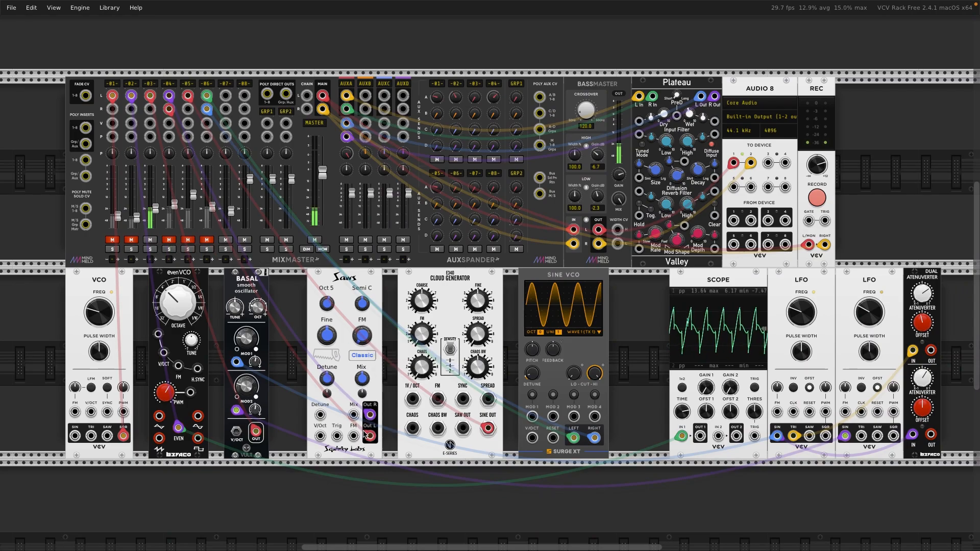
mouse_move(369, 437)
drag(370, 438, 256, 432)
drag(168, 108, 150, 96)
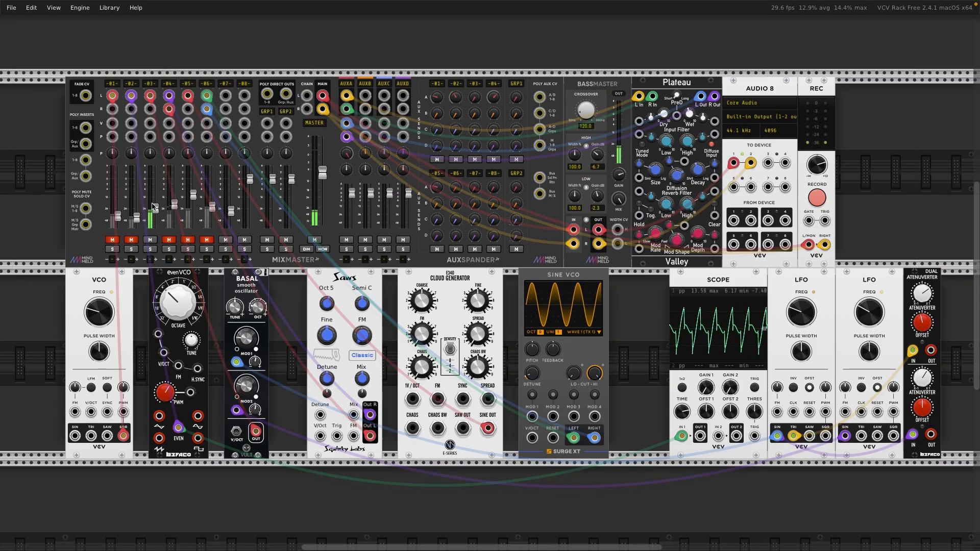
click(150, 240)
click(171, 244)
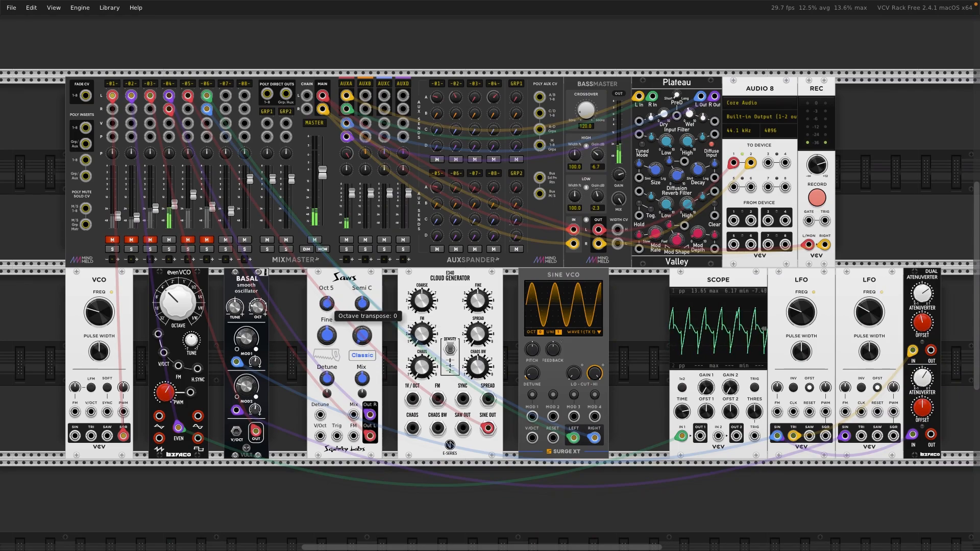
Set the Saws oscillator's octave transpose to -1 and lower mixer channel 4's level
drag(328, 304, 328, 313)
drag(176, 204, 176, 214)
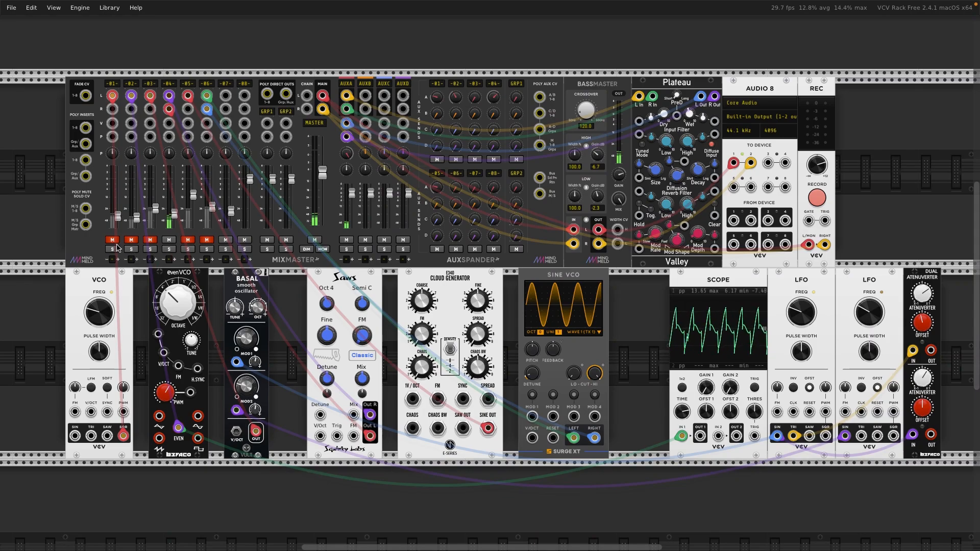
Toggle mixer channel 1's mute and move the VCO's cable from its square output to its saw output for comparison
click(115, 243)
mouse_move(123, 435)
mouse_down()
mouse_move(84, 437)
mouse_move(107, 436)
mouse_up()
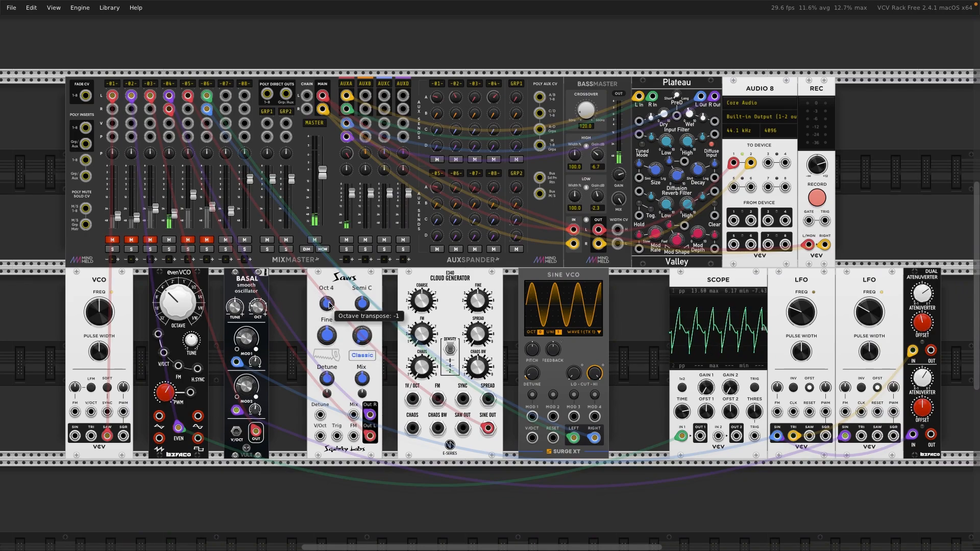
Vary the Saws oscillator's octave, try semitone transposes of 1 and -1, return to C, and briefly move the fine tune
drag(329, 308, 328, 308)
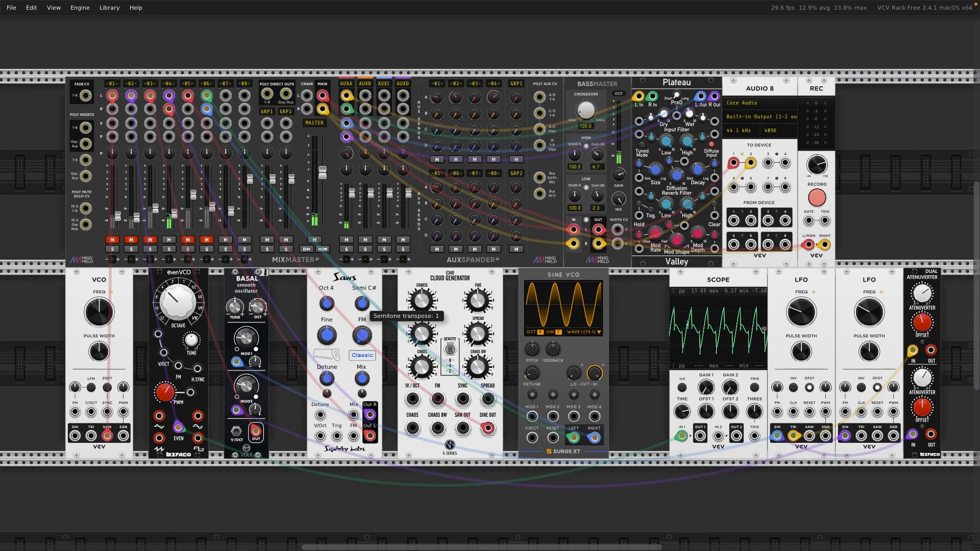
drag(362, 303, 362, 309)
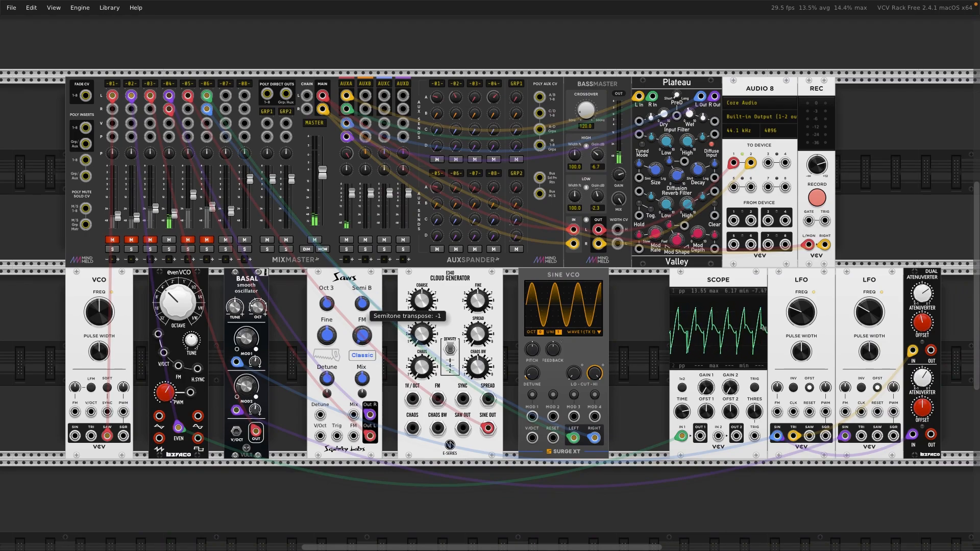
drag(362, 304, 362, 302)
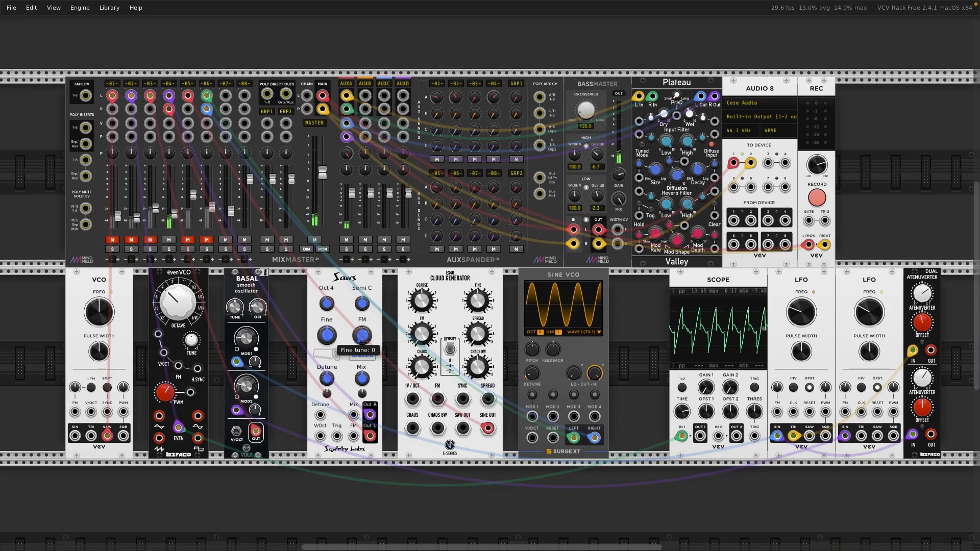
drag(327, 335, 327, 337)
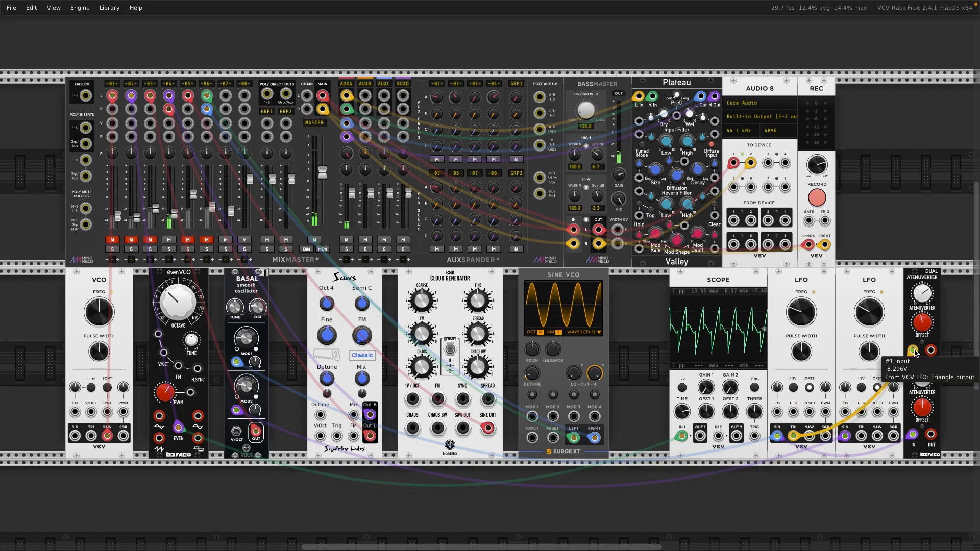
Patch the dual attenuverter's second output into the Saws oscillator's FM input and adjust its pitch modulation depth
mouse_move(912, 435)
mouse_down()
mouse_move(913, 461)
mouse_move(913, 434)
mouse_up()
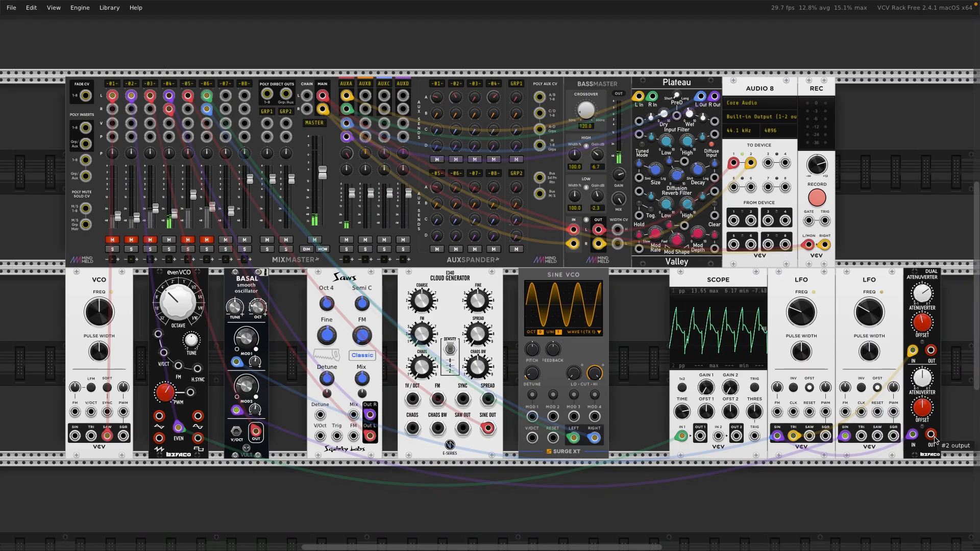
drag(935, 441, 354, 437)
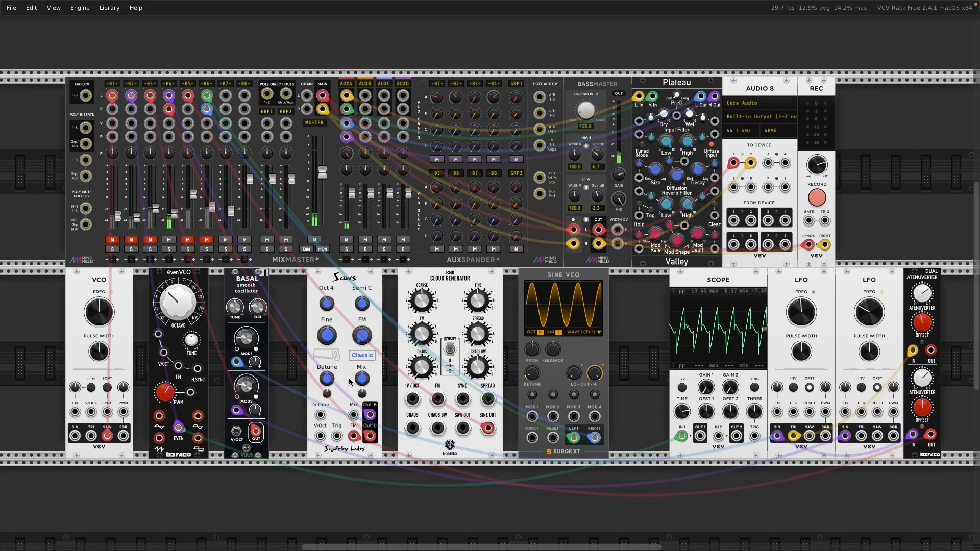
drag(362, 336, 362, 326)
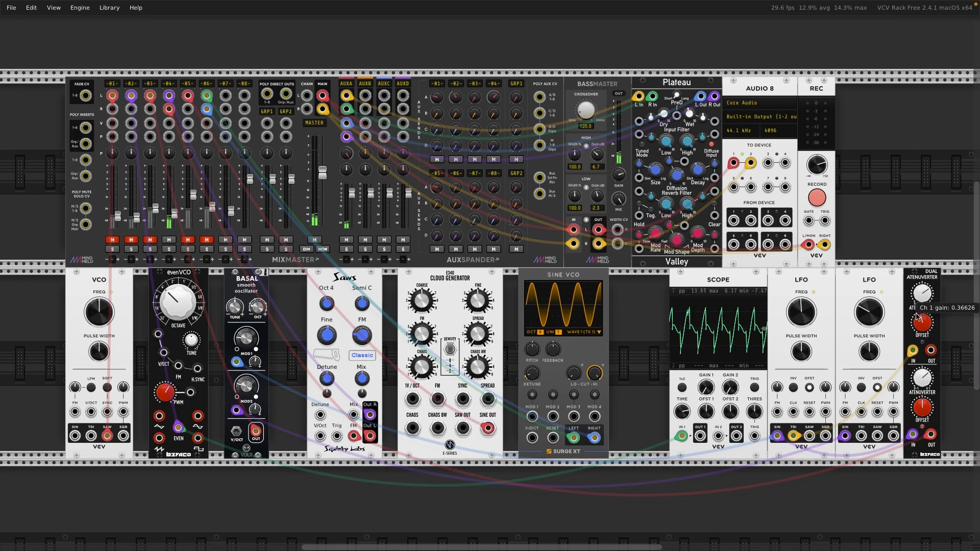
Disconnect the dual attenuverter, delete the first LFO, and remove the remaining LFO's sine cable
drag(931, 434, 917, 475)
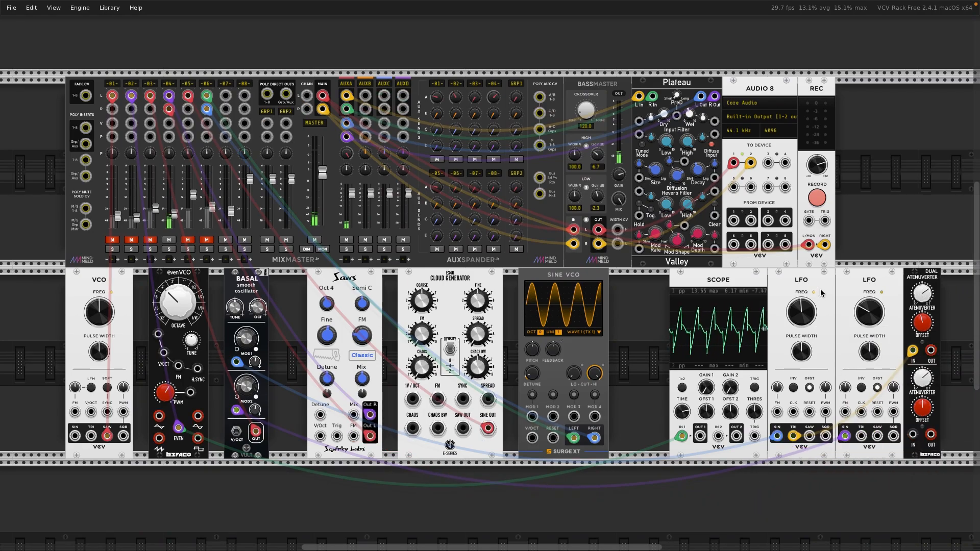
key(Delete)
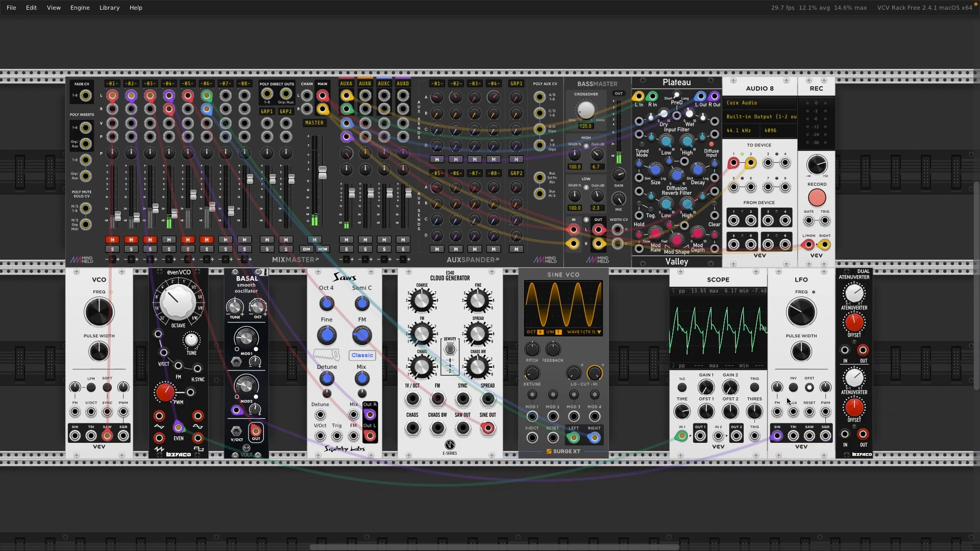
key(Delete)
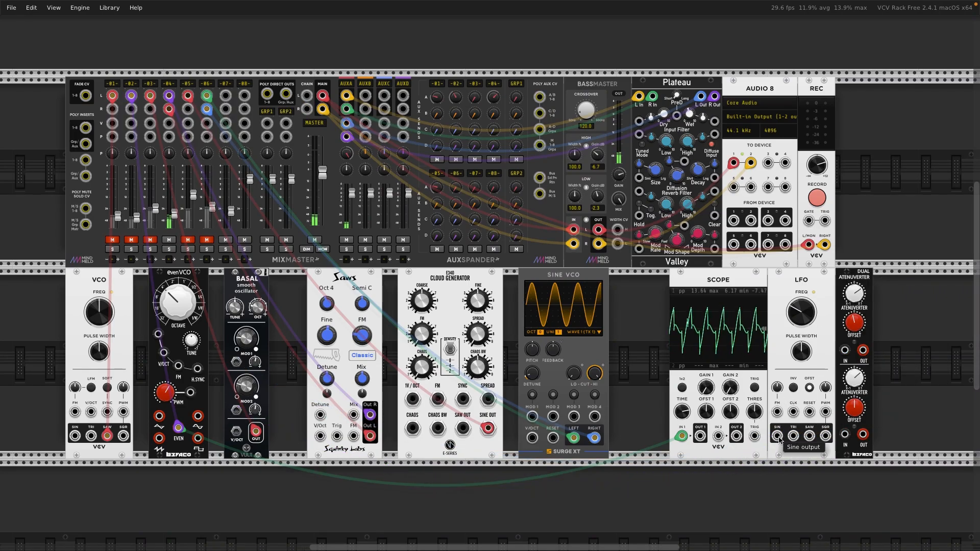
Patch the LFO's sine output into the Saws oscillator's FM input and set the pitch modulation depth to about 0.22
drag(777, 436, 354, 437)
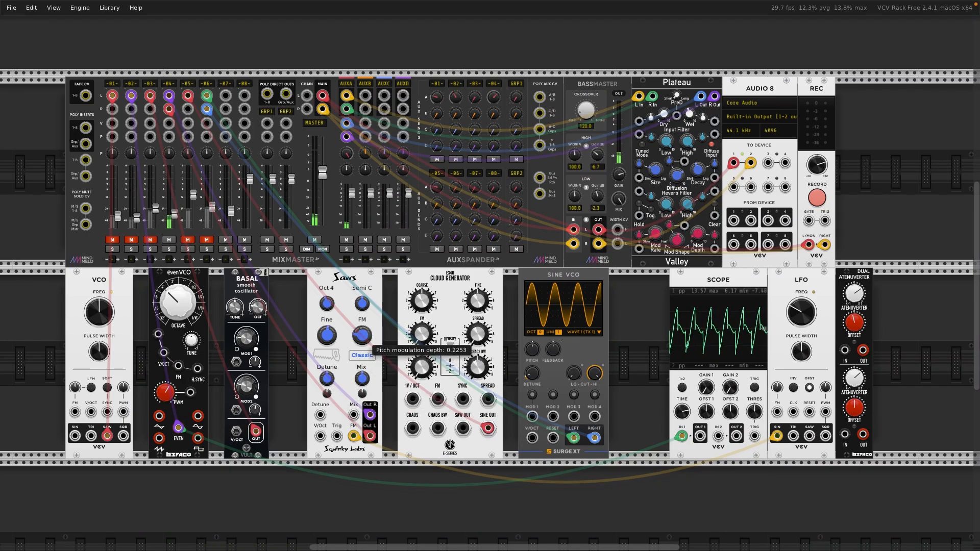
drag(362, 335, 361, 338)
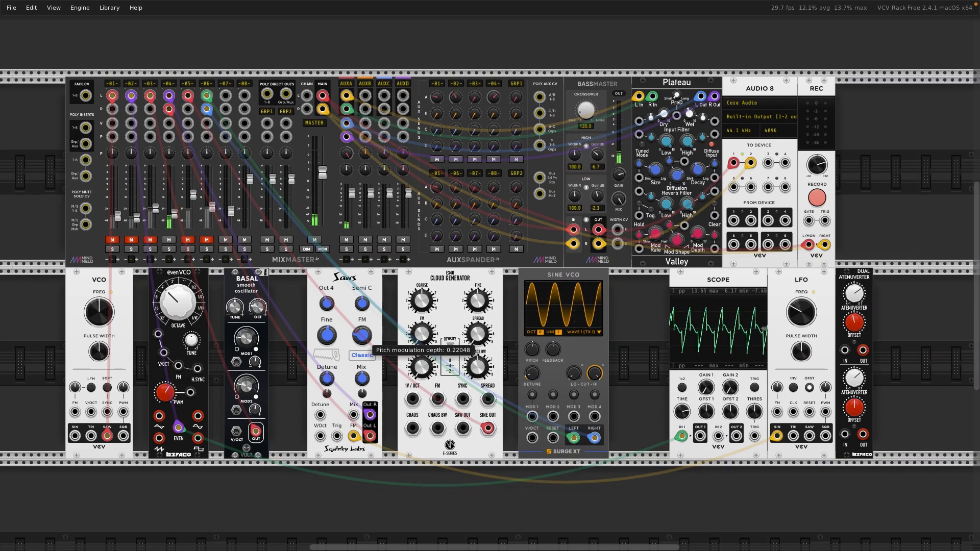
drag(362, 337, 362, 340)
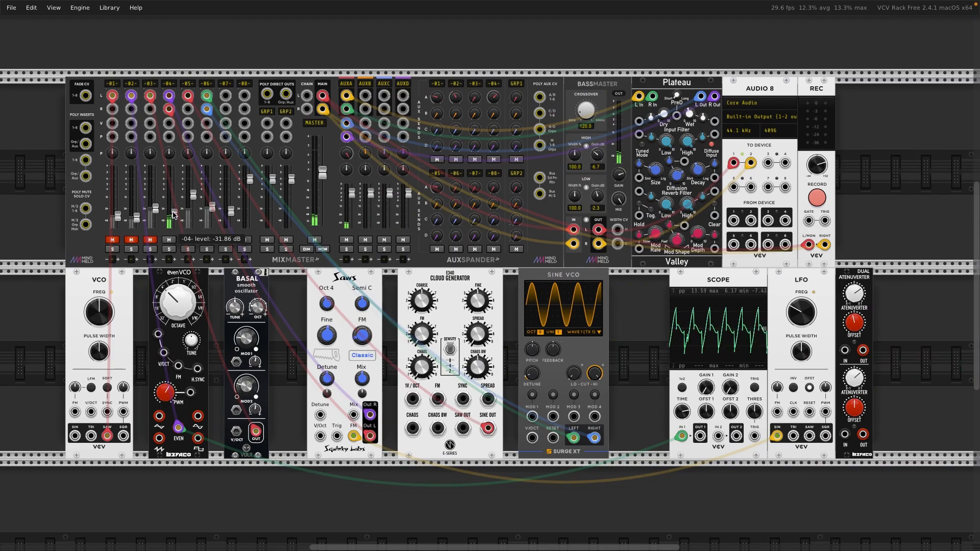
Adjust mixer channel 4's level and raise the LFO's frequency to about 1.15 Hz
drag(174, 215, 174, 217)
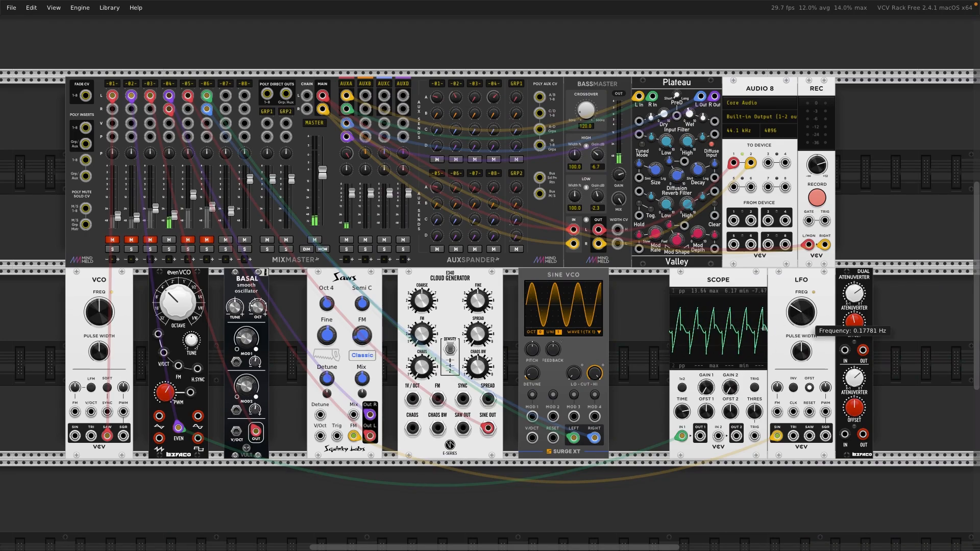
drag(802, 312, 801, 309)
drag(801, 312, 801, 301)
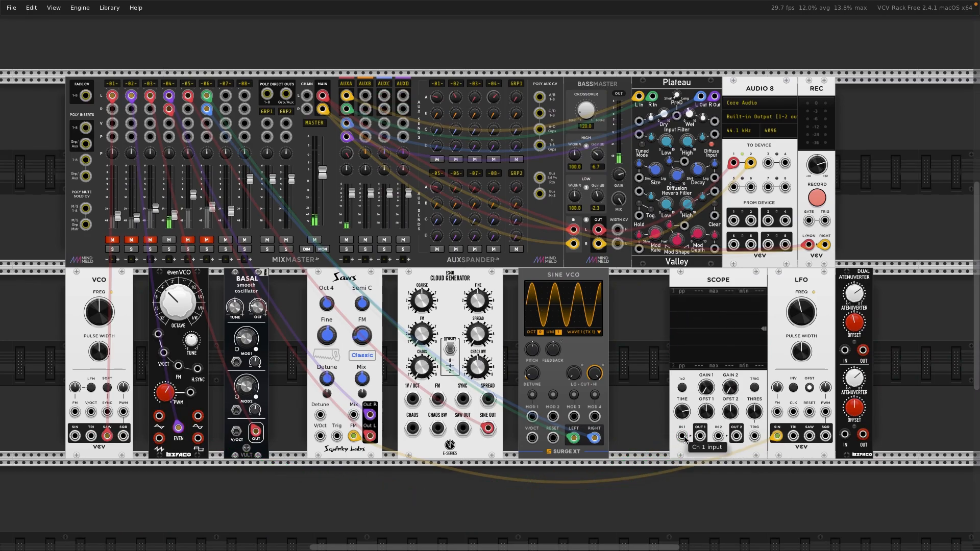
Connect the Saws oscillator's right output to the scope's first input and its left output to the second
mouse_move(683, 438)
mouse_down()
mouse_move(373, 481)
mouse_move(361, 466)
mouse_move(370, 415)
mouse_up()
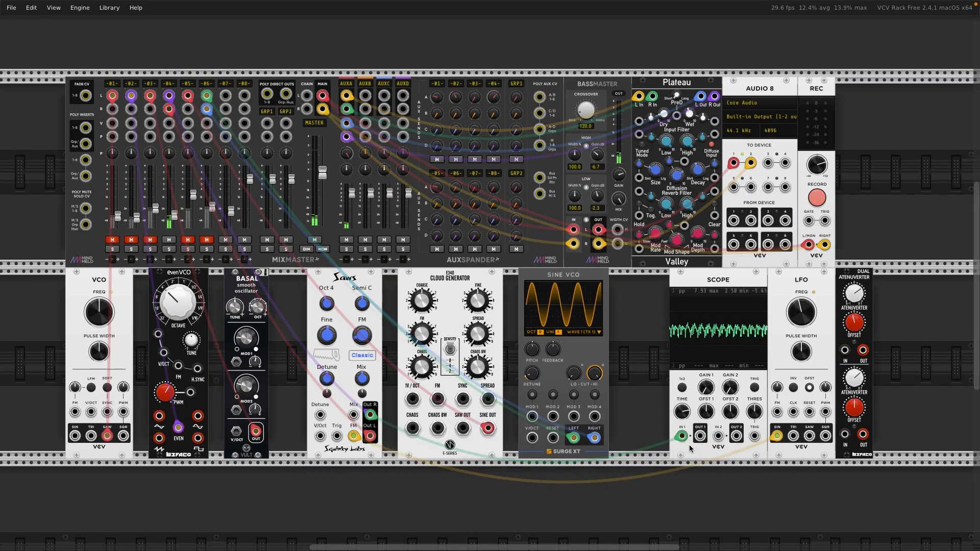
drag(718, 436, 370, 435)
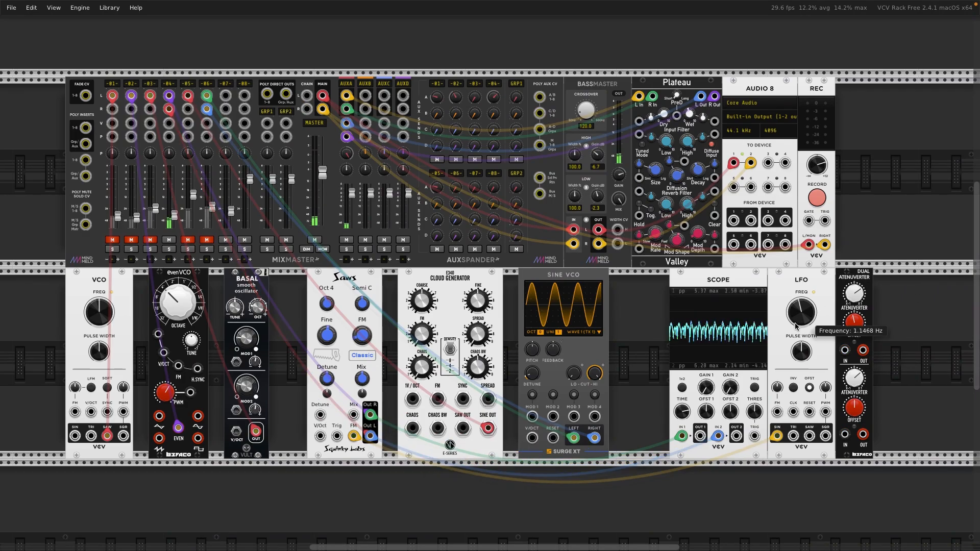
Raise the LFO's frequency through about 14.5 Hz to about 141 Hz and beyond, and bring it down to a slow rate
drag(800, 323, 800, 303)
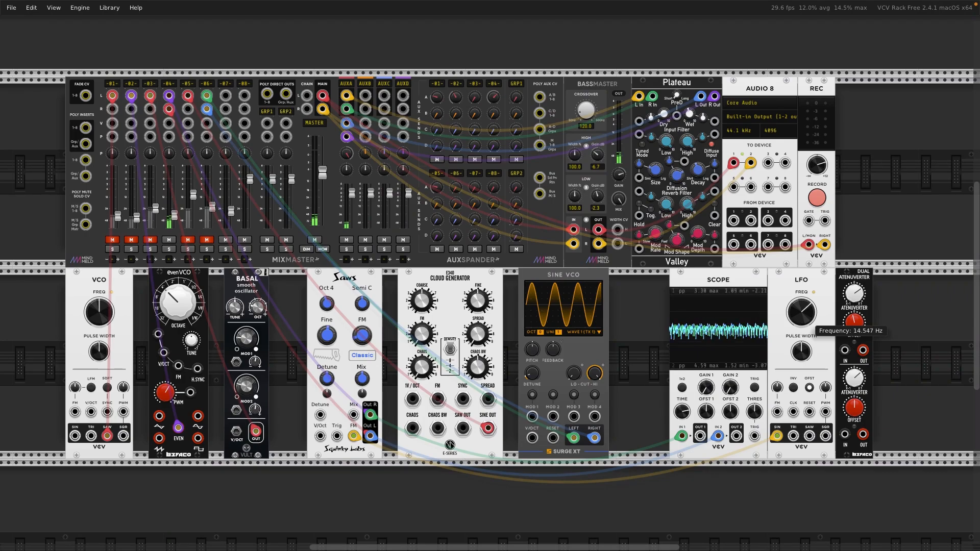
drag(802, 312, 802, 299)
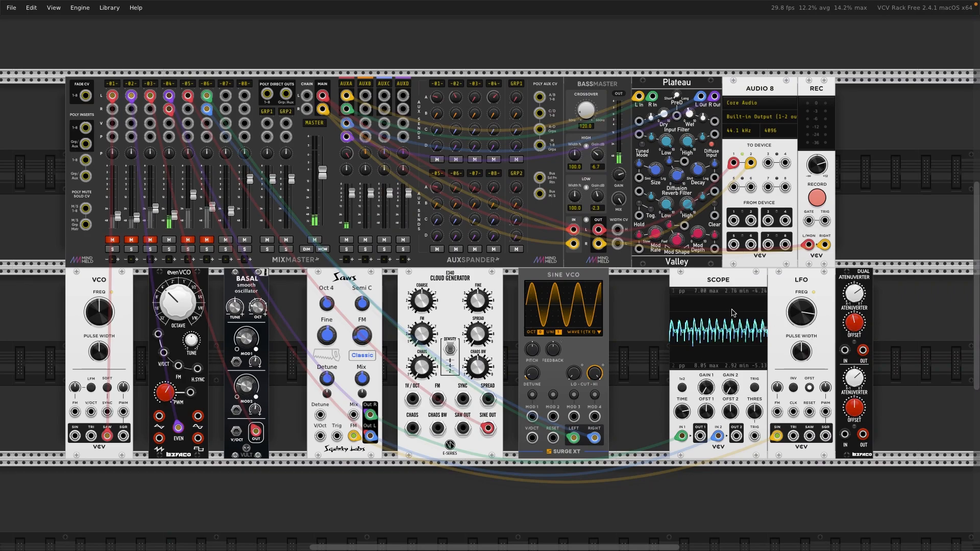
mouse_move(804, 314)
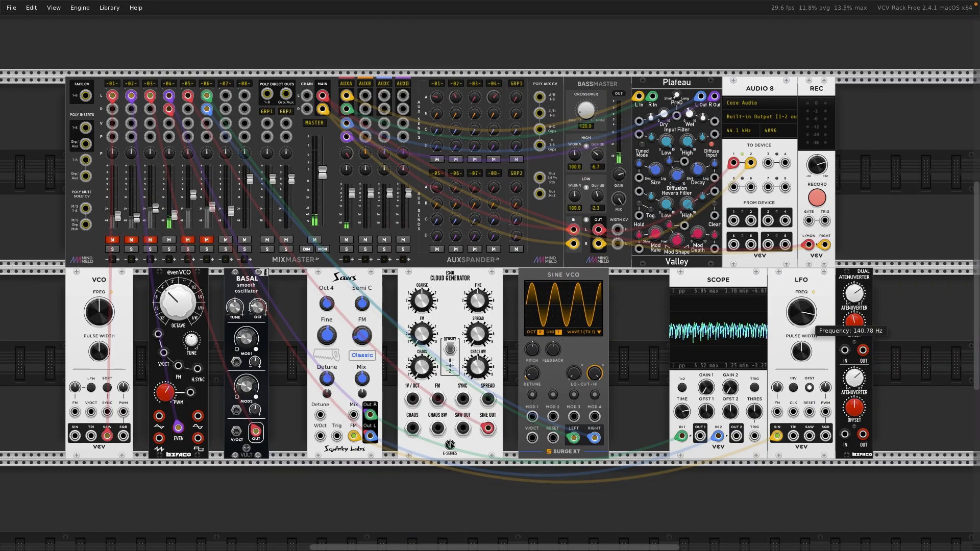
drag(801, 312, 801, 309)
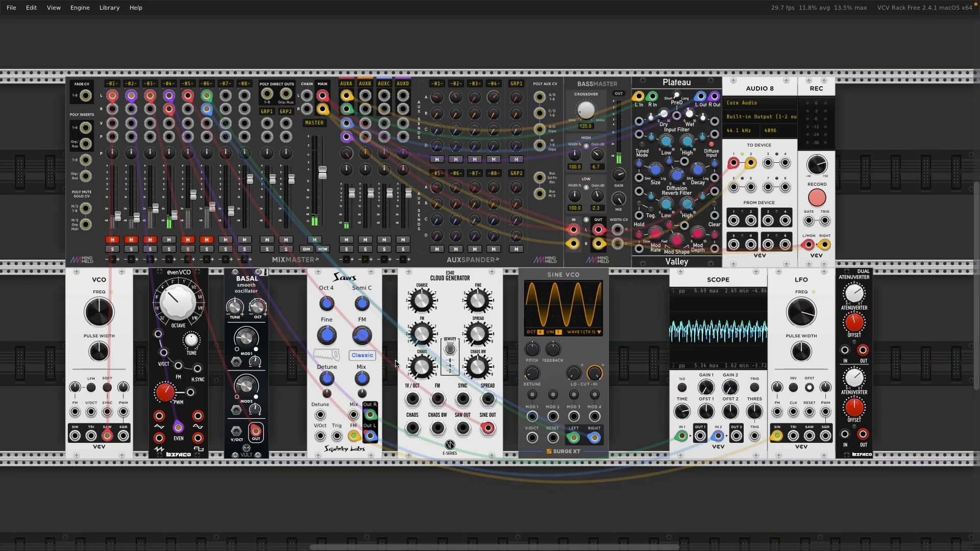
mouse_move(795, 310)
mouse_move(802, 312)
mouse_down()
mouse_move(802, 335)
mouse_move(793, 327)
mouse_move(808, 310)
mouse_up()
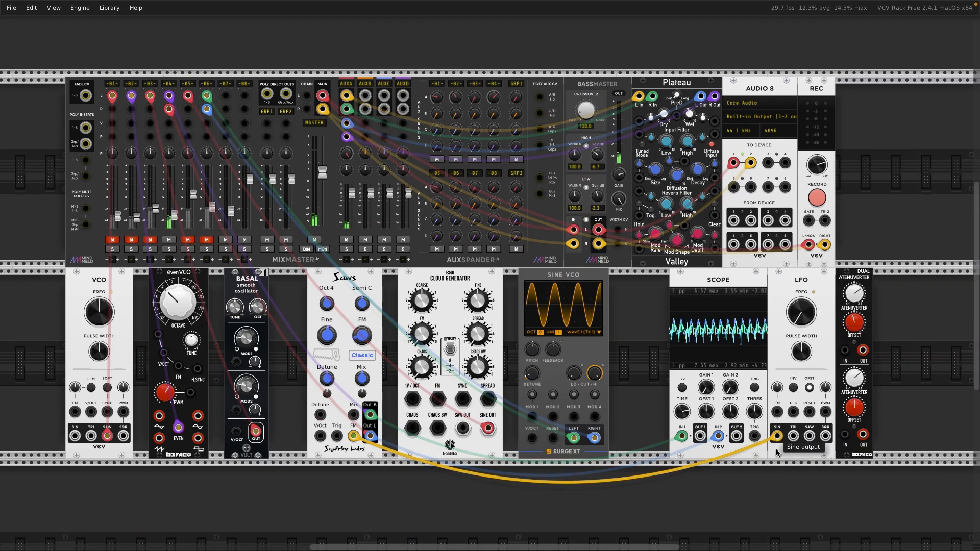
Unplug the LFO from the Saws oscillator's FM input and adjust mixer channel 4's level
drag(776, 450, 778, 485)
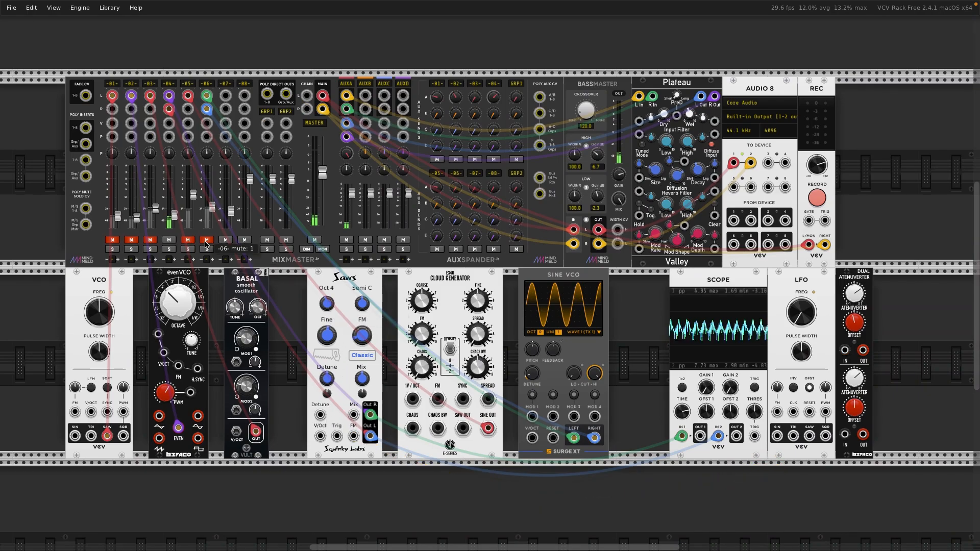
drag(179, 219, 179, 224)
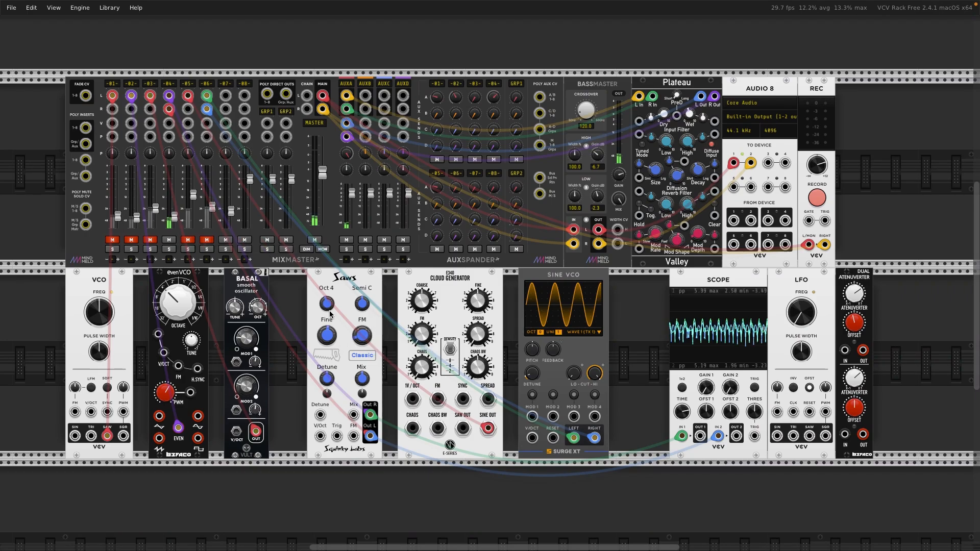
Vary the Saws oscillator's detune amount and detuned saw level to compare their effect on the sound
mouse_move(331, 380)
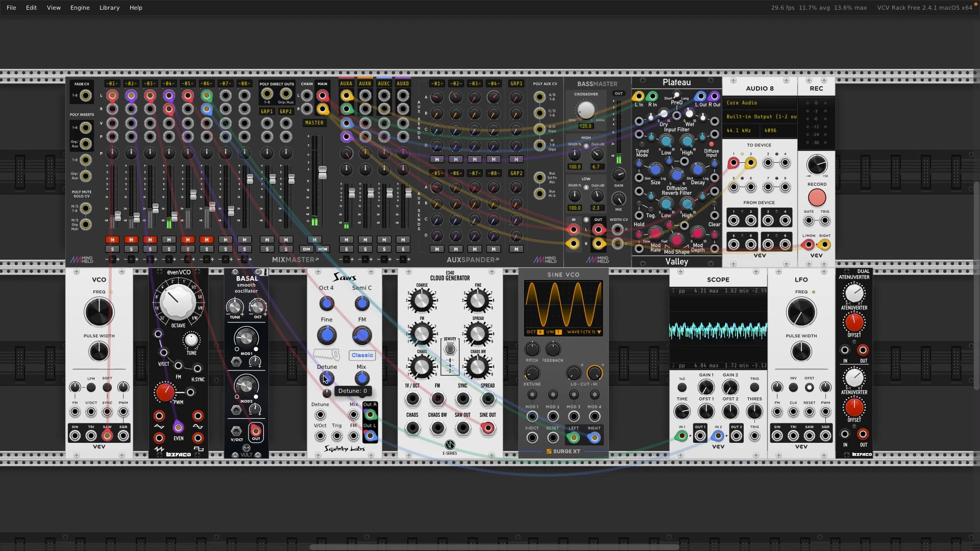
drag(329, 384, 329, 376)
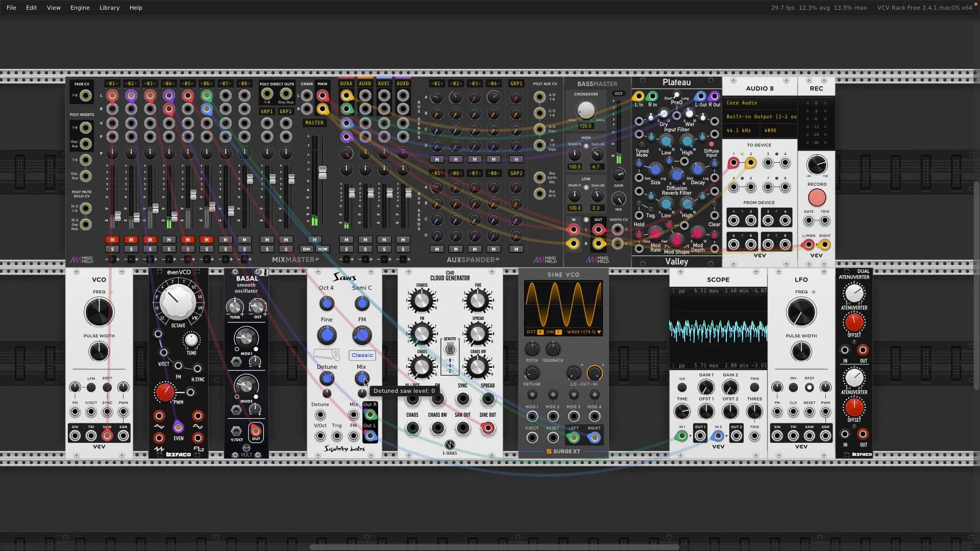
drag(367, 382, 329, 378)
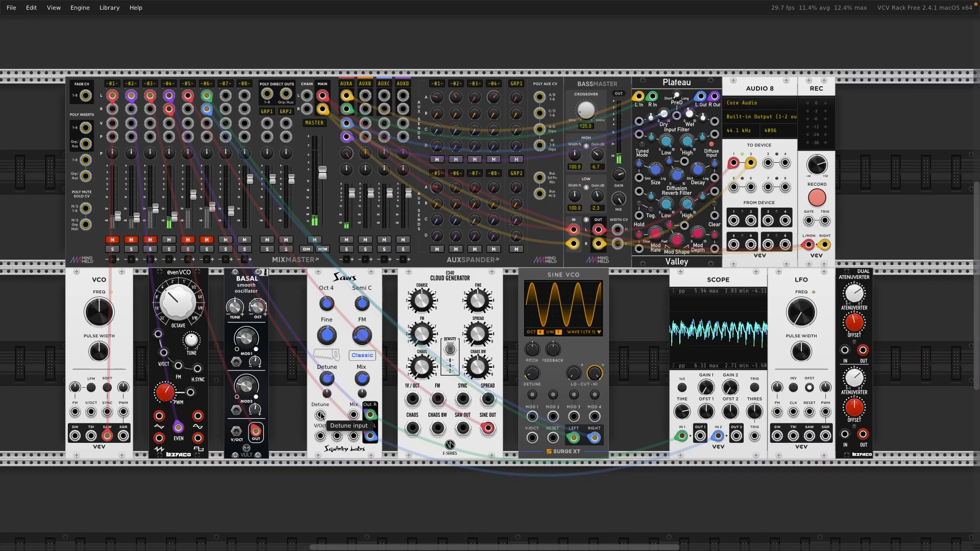
Modulate the Saws oscillator's detune input with the LFO's sine output, raising the modulation depth and the LFO's frequency
drag(320, 416, 778, 436)
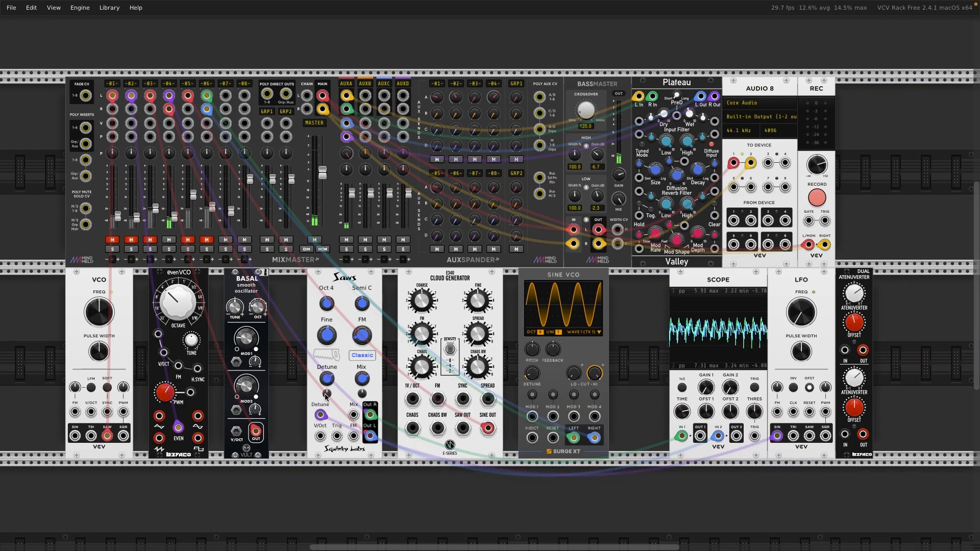
drag(327, 393, 327, 387)
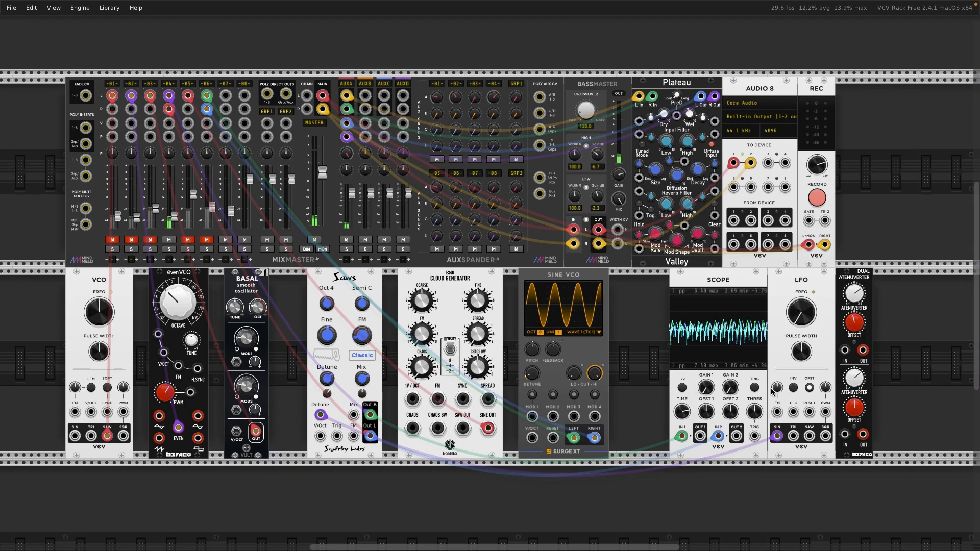
drag(804, 324, 805, 232)
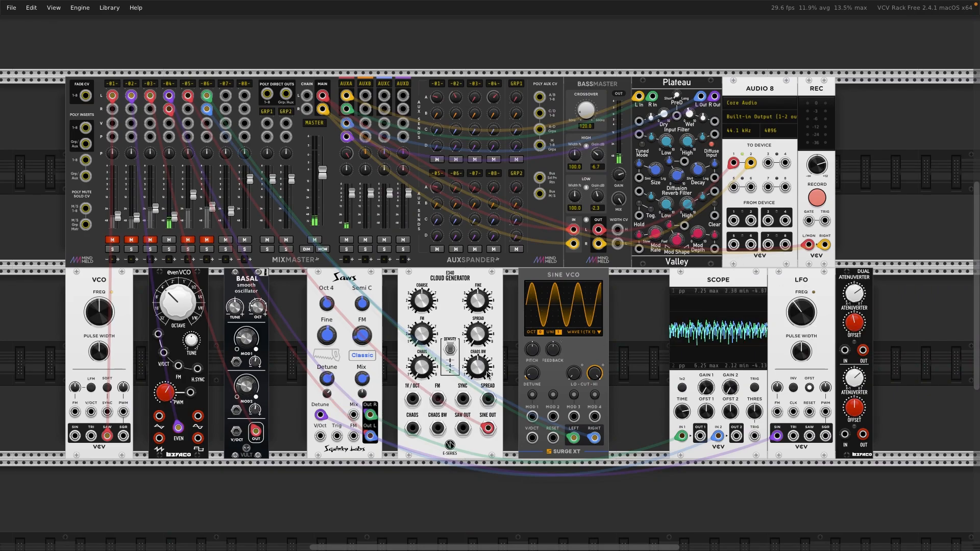
drag(327, 394, 327, 388)
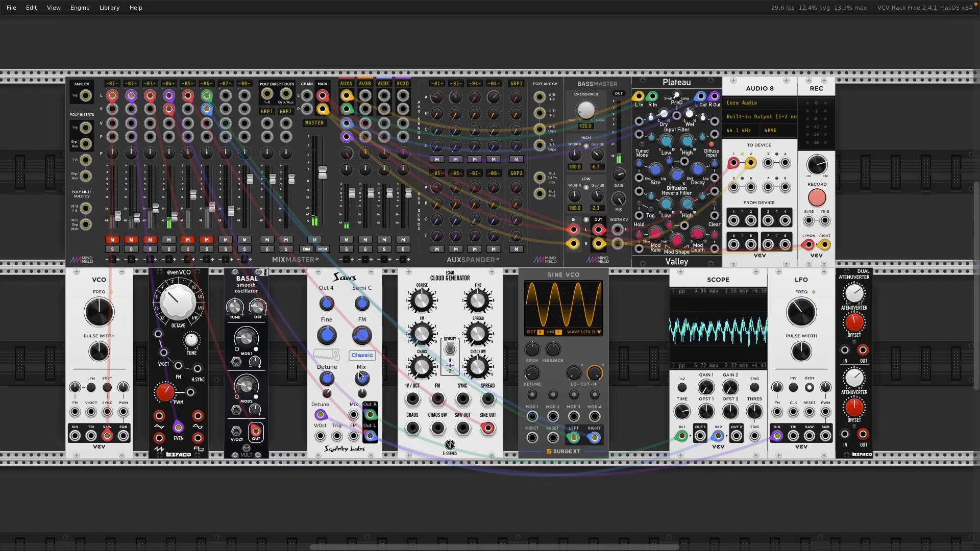
Patch the LFO's triangle output into the Saws oscillator's mix input
mouse_move(364, 380)
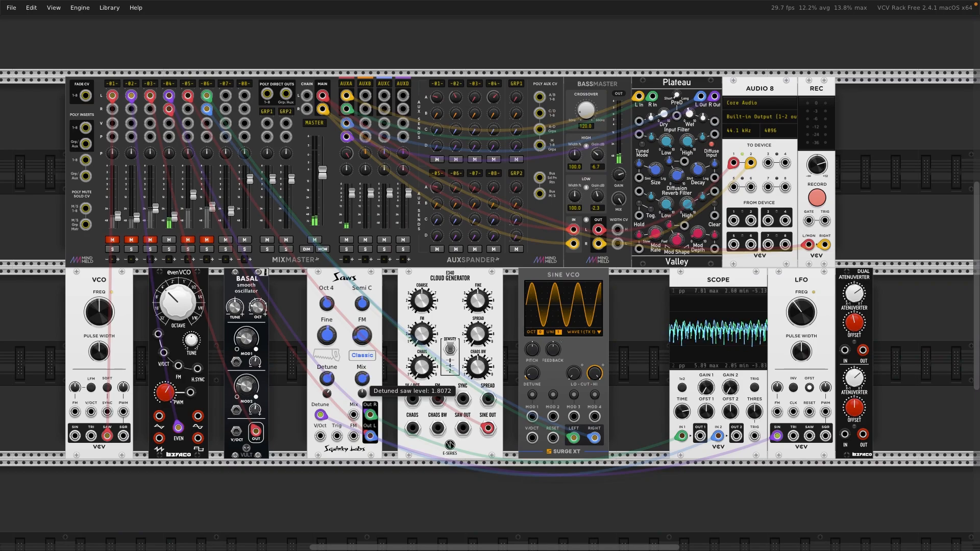
drag(353, 415, 794, 437)
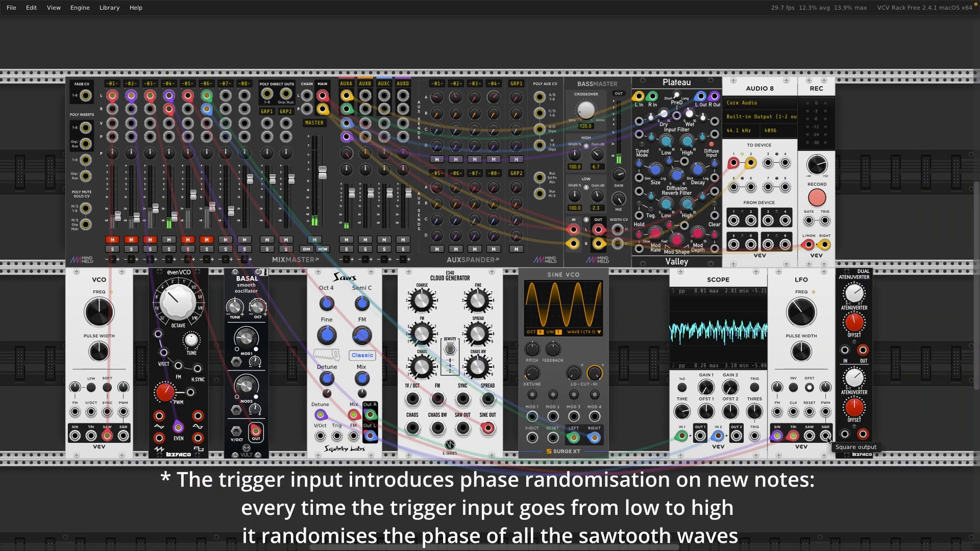
Replace the detune and mix cables with one from the LFO's square output to the Saws' trigger input, and raise the LFO's frequency
drag(794, 437, 339, 438)
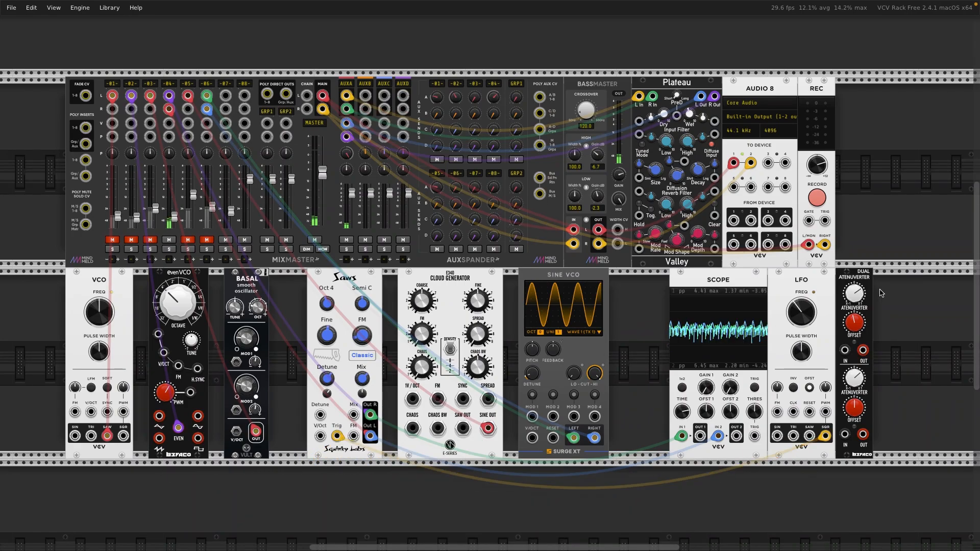
drag(798, 316, 803, 318)
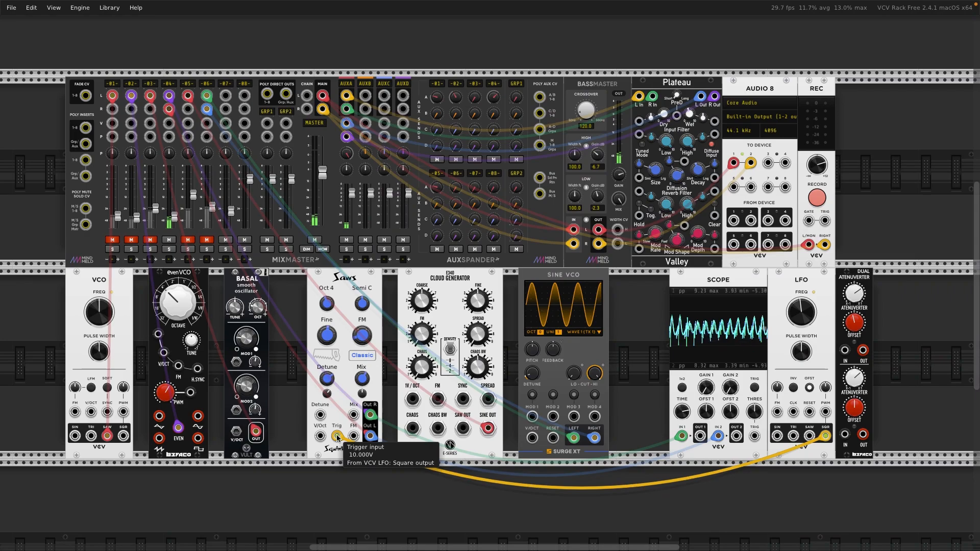
Move the LFO's square output from the Saws' trigger to the VCO's sync input, and bring in mixer channel 1 while lowering channel 4
drag(337, 437, 340, 458)
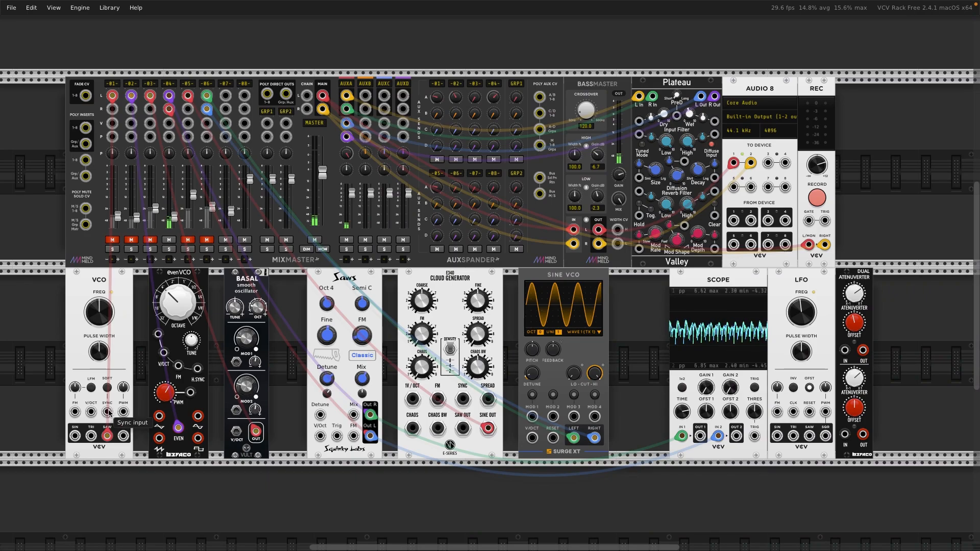
drag(108, 412, 825, 435)
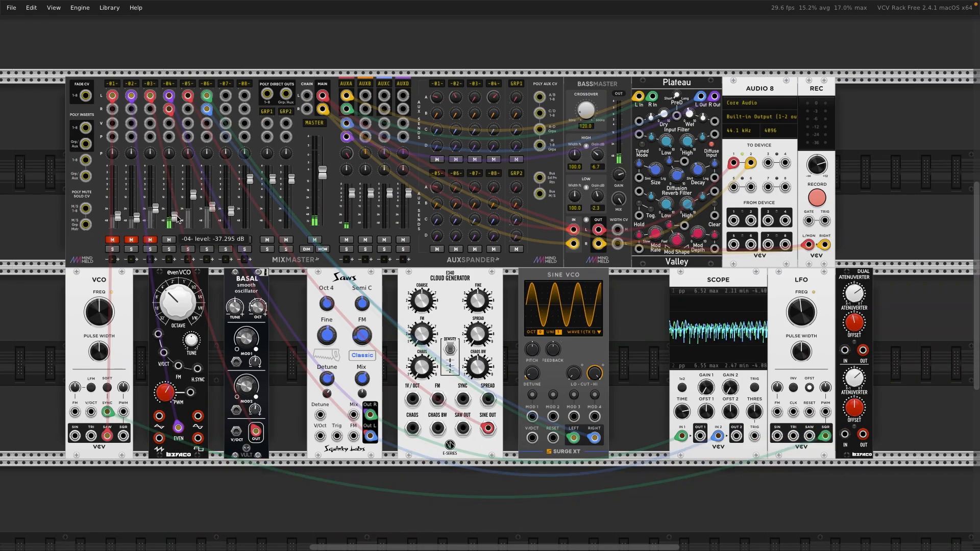
drag(177, 214, 177, 215)
click(114, 240)
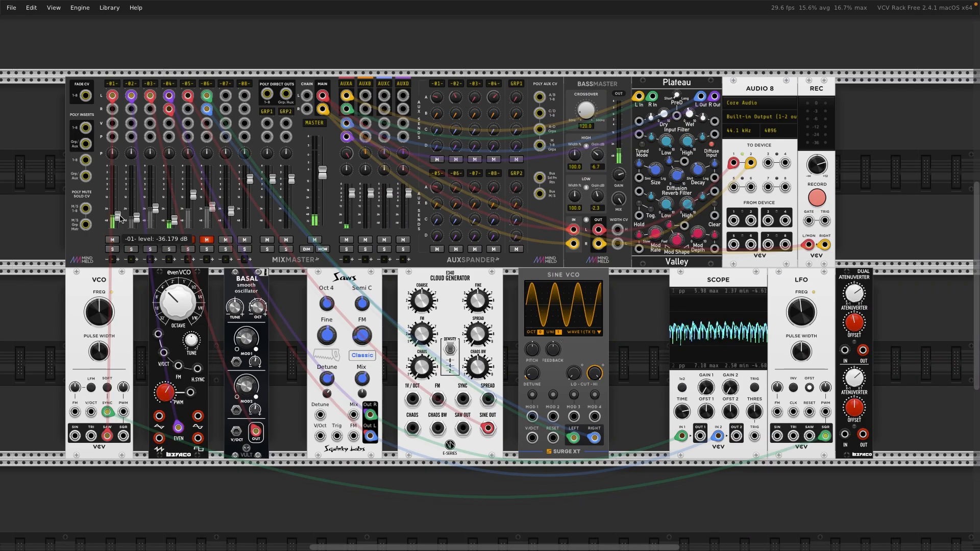
drag(174, 220, 175, 227)
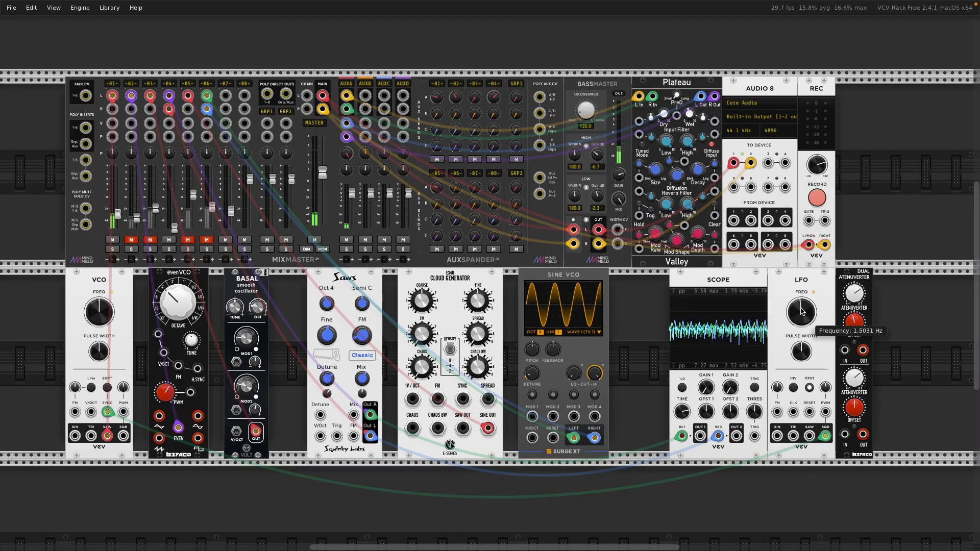
Unplug both Saws cables from the scope, and reduce the LFO's frequency to about 0.81 Hz and mixer channel 1's level
drag(804, 313, 804, 299)
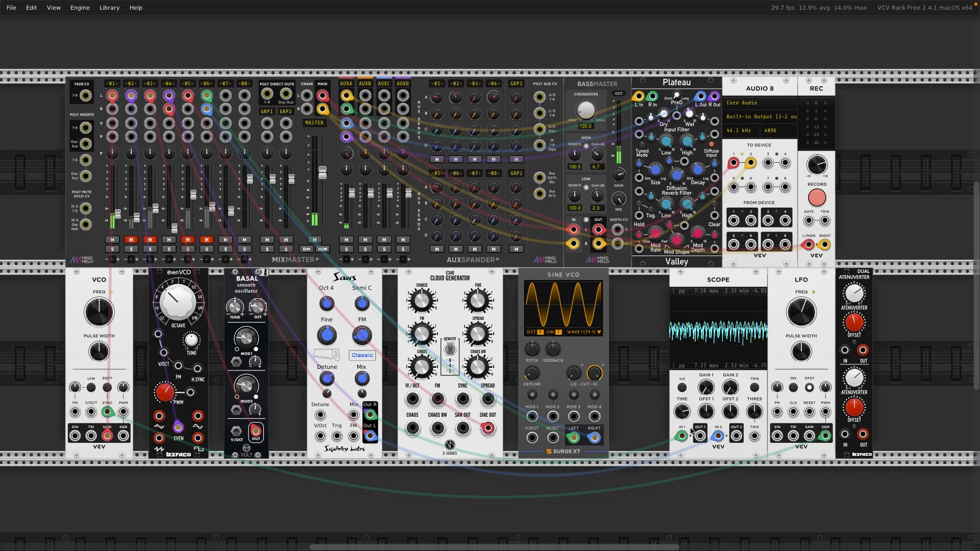
mouse_move(682, 437)
mouse_down()
mouse_move(687, 454)
mouse_move(719, 457)
mouse_up()
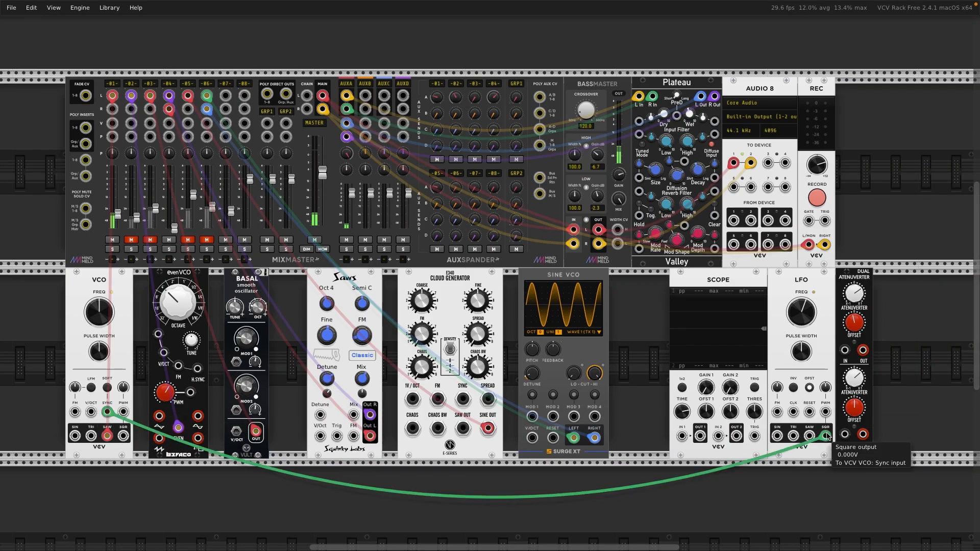
drag(801, 306, 800, 307)
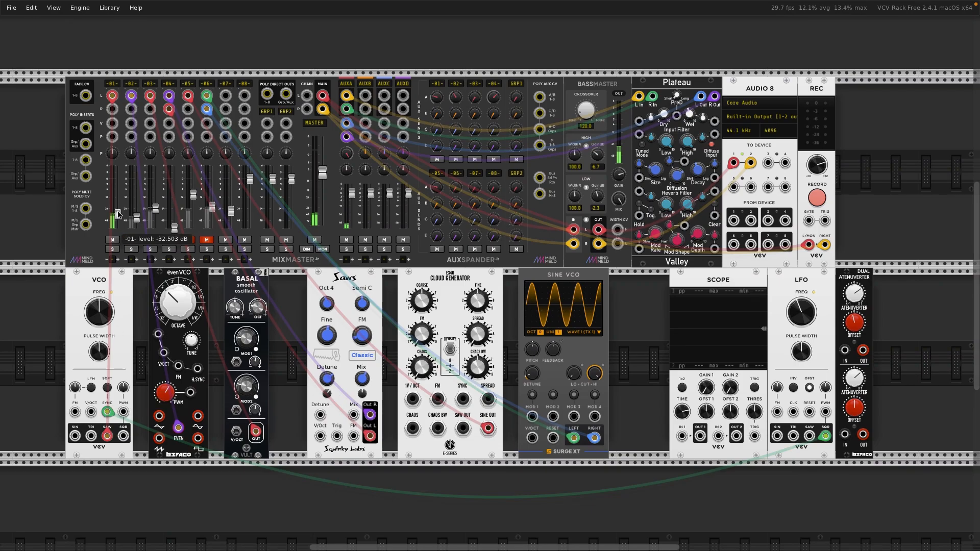
drag(118, 211, 118, 216)
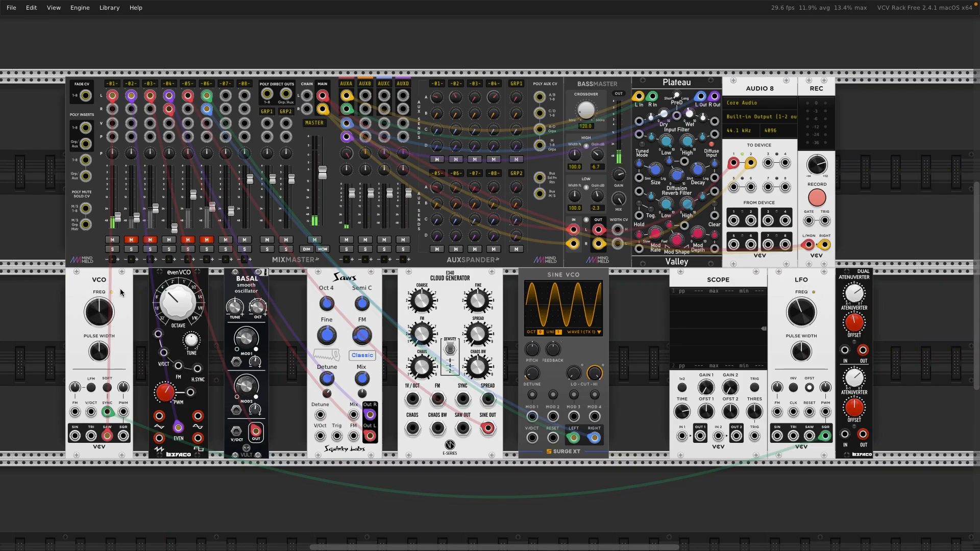
Sweep the LFO's frequency into the audio range and lower the VCO's frequency, ending with the LFO at about 138.68 Hz
mouse_move(791, 310)
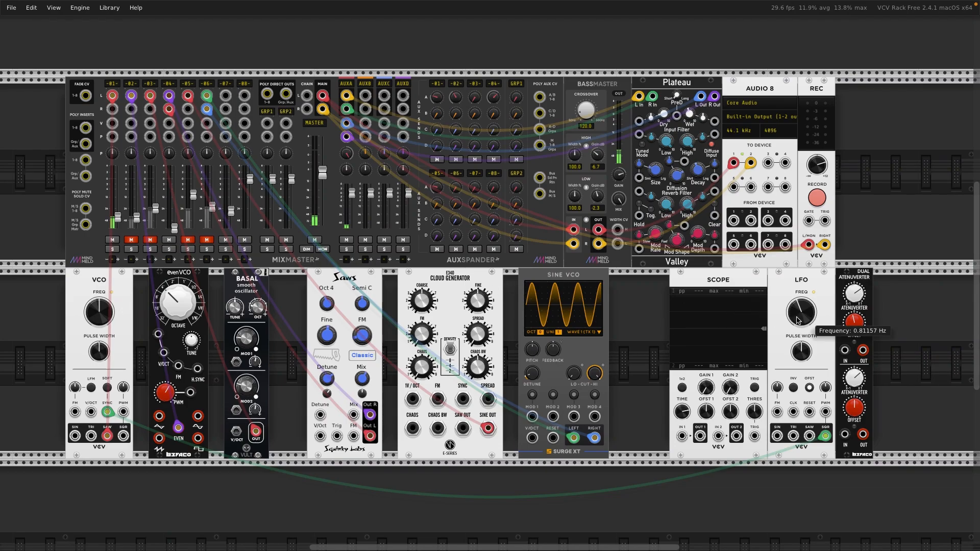
mouse_move(801, 312)
mouse_down()
mouse_move(801, 280)
mouse_move(799, 321)
mouse_up()
mouse_move(803, 312)
mouse_down()
mouse_move(803, 276)
mouse_move(802, 307)
mouse_move(803, 299)
mouse_up()
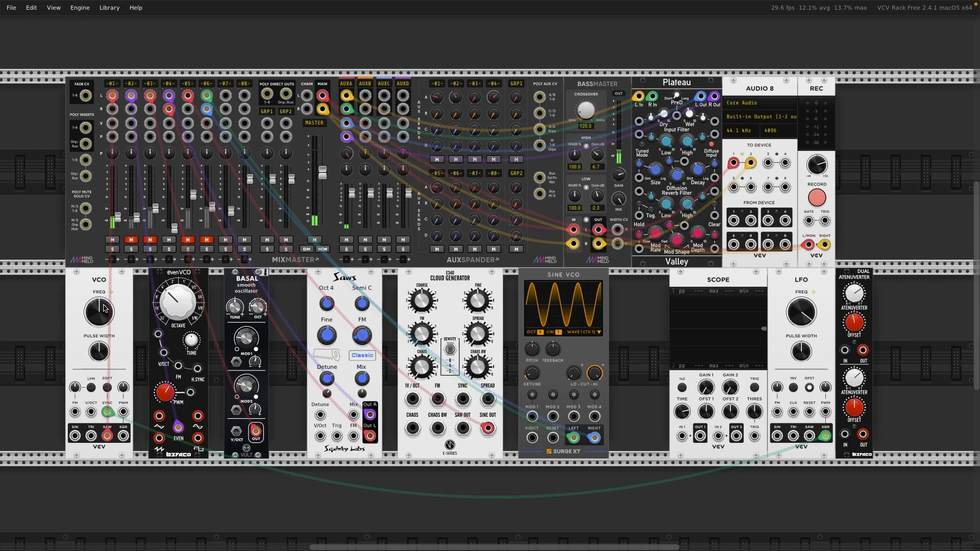
mouse_move(102, 307)
mouse_move(102, 308)
mouse_down()
mouse_move(101, 294)
mouse_move(101, 317)
mouse_up()
mouse_move(805, 308)
mouse_down()
mouse_move(804, 332)
mouse_move(804, 321)
mouse_up()
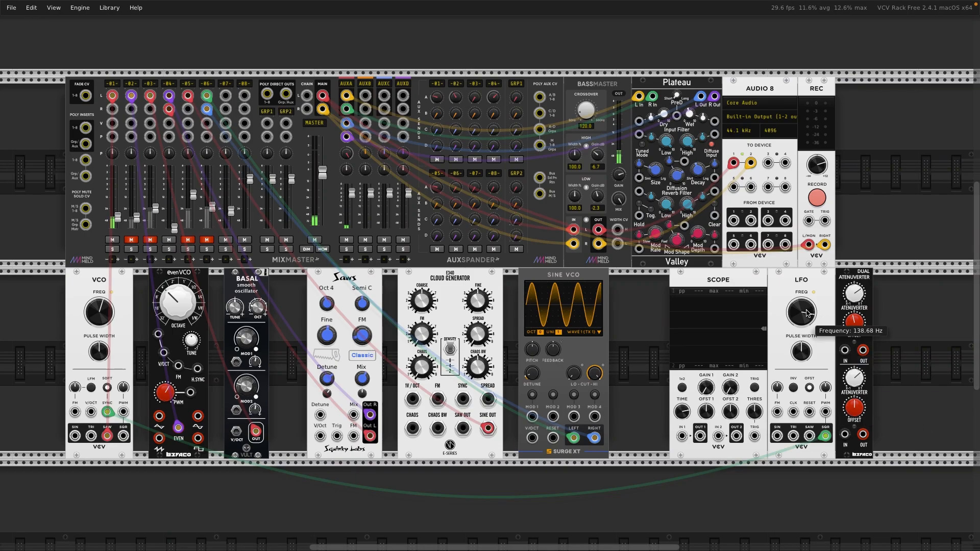
Set the LFO's frequency to 261 Hz and sweep the VCO's frequency upward to vary the synced sound
right_click(807, 312)
text(261)
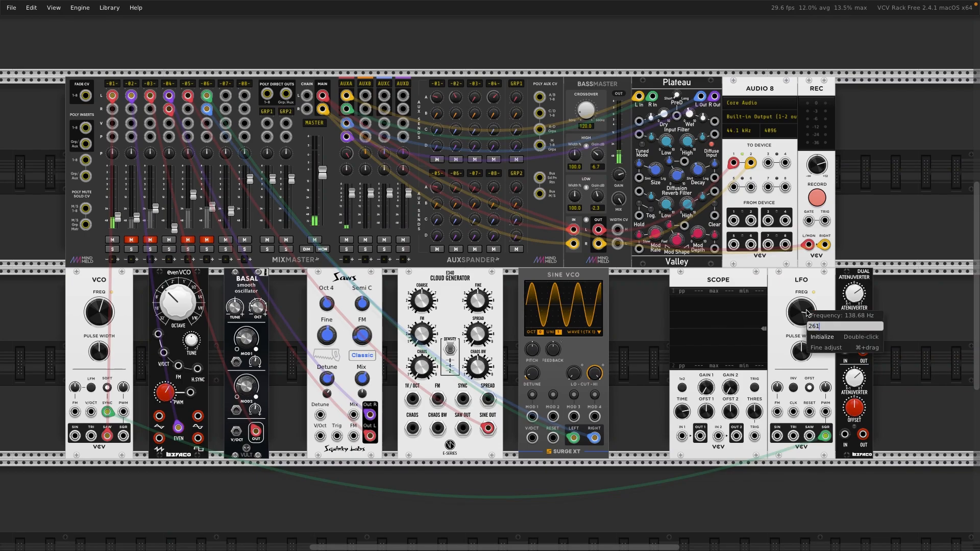
key(Return)
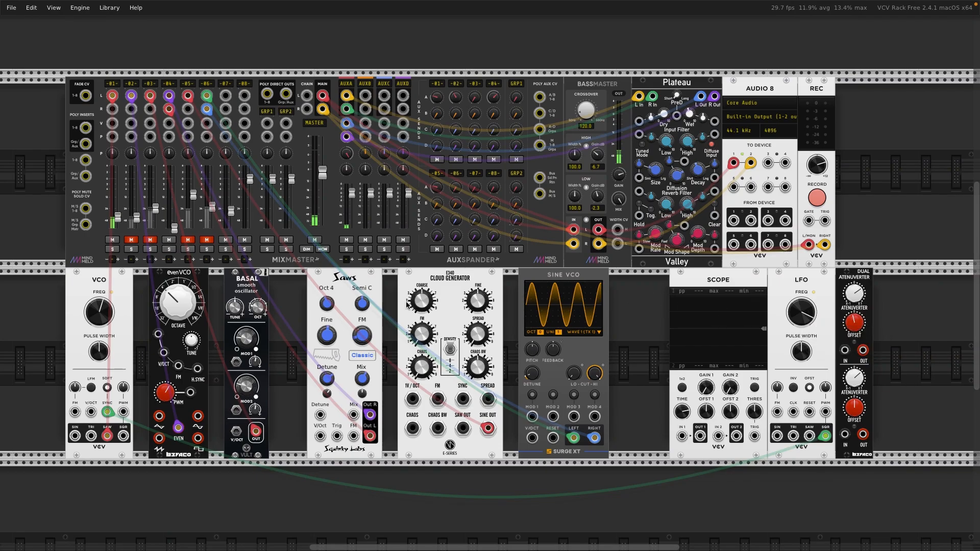
mouse_move(107, 309)
drag(108, 309, 107, 291)
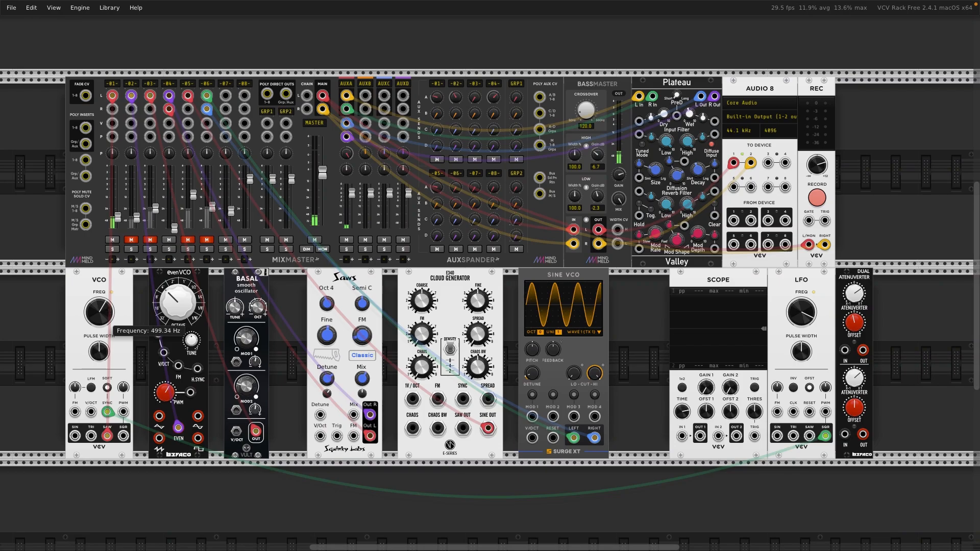
drag(108, 291, 107, 289)
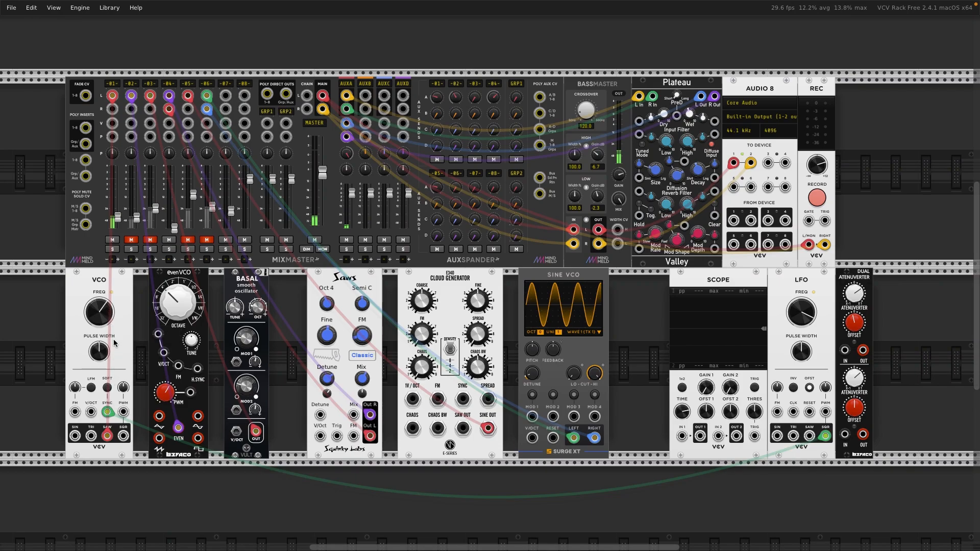
click(113, 240)
mouse_move(195, 198)
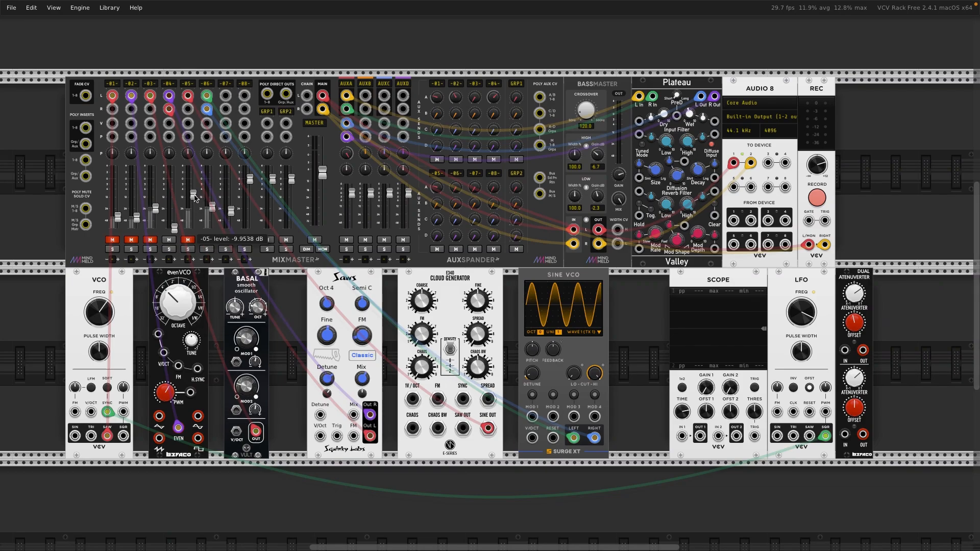
drag(194, 198, 195, 205)
mouse_move(189, 96)
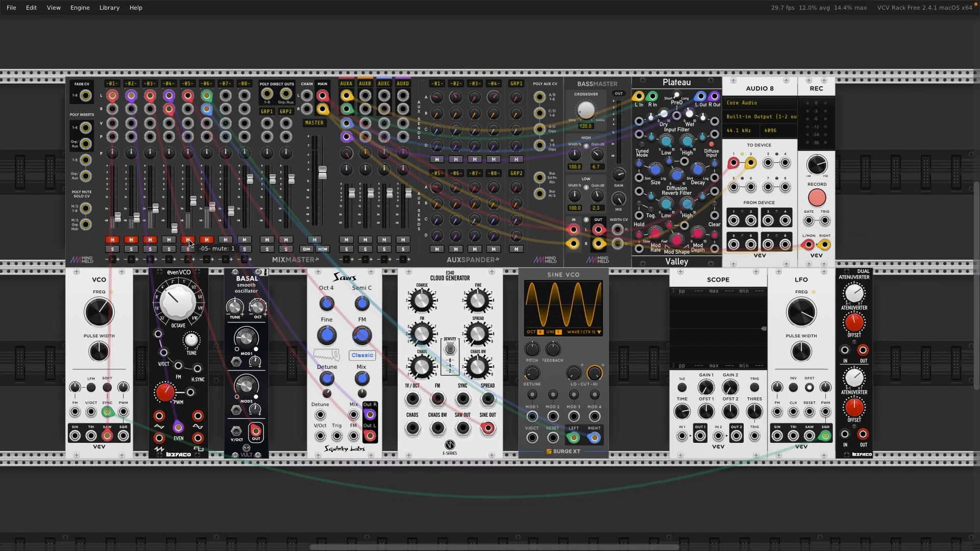
mouse_move(194, 209)
drag(194, 209, 194, 217)
click(188, 241)
drag(194, 208, 193, 202)
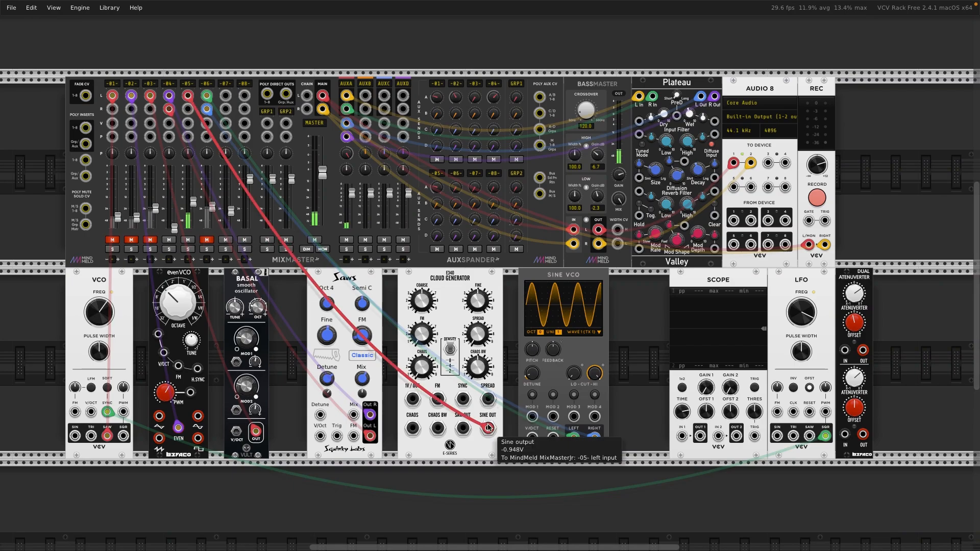
Move the Cloud Generator's output cable from the sine to the saw output, and lower mixer channel 5's level
drag(488, 428, 467, 426)
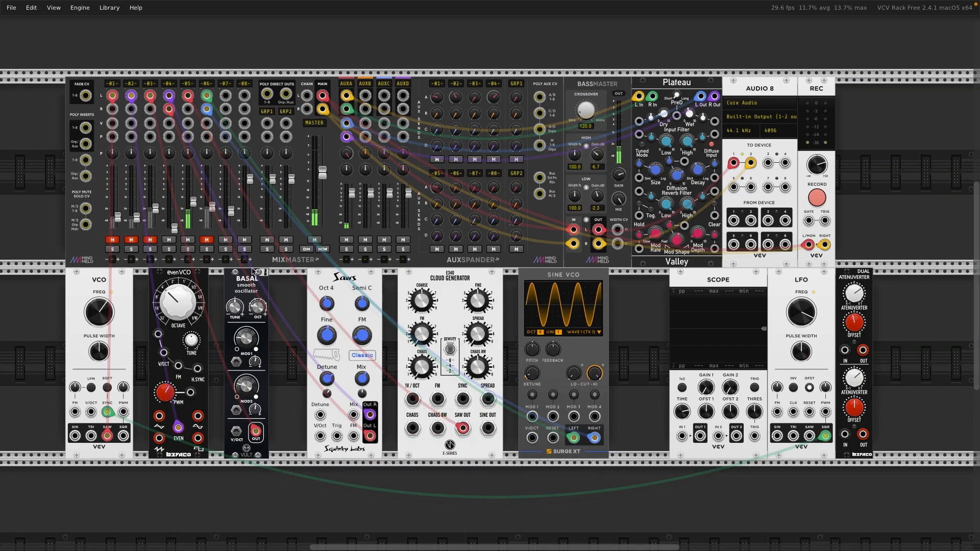
drag(194, 203, 194, 210)
mouse_move(193, 207)
Adjust the Cloud Generator's spread to about 2.56, and vary its chaos and chaos bandwidth
mouse_move(423, 300)
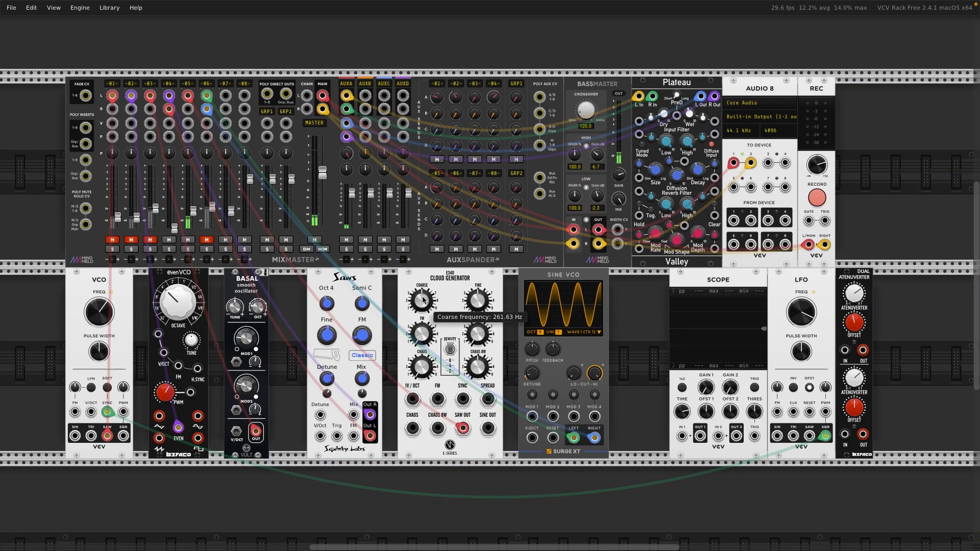
mouse_move(475, 302)
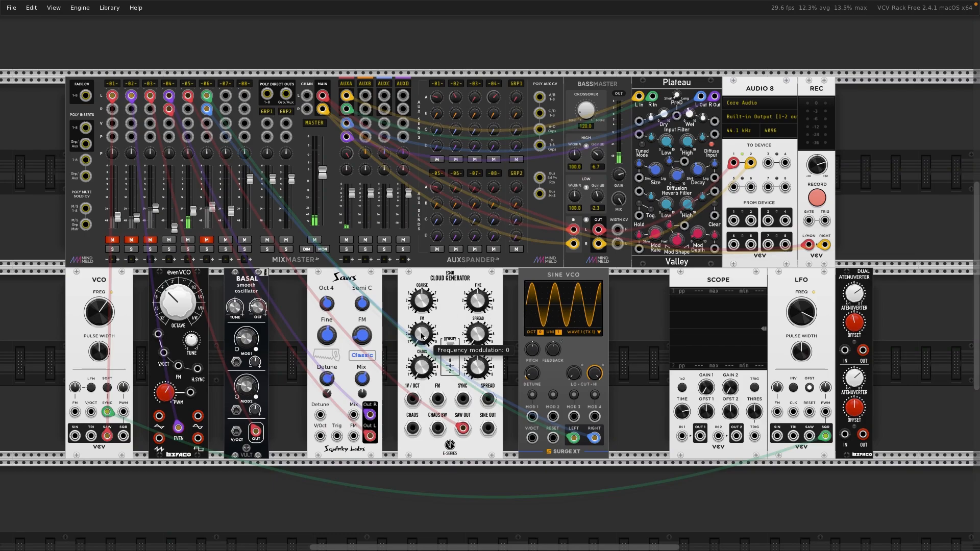
mouse_move(482, 342)
drag(482, 342, 482, 342)
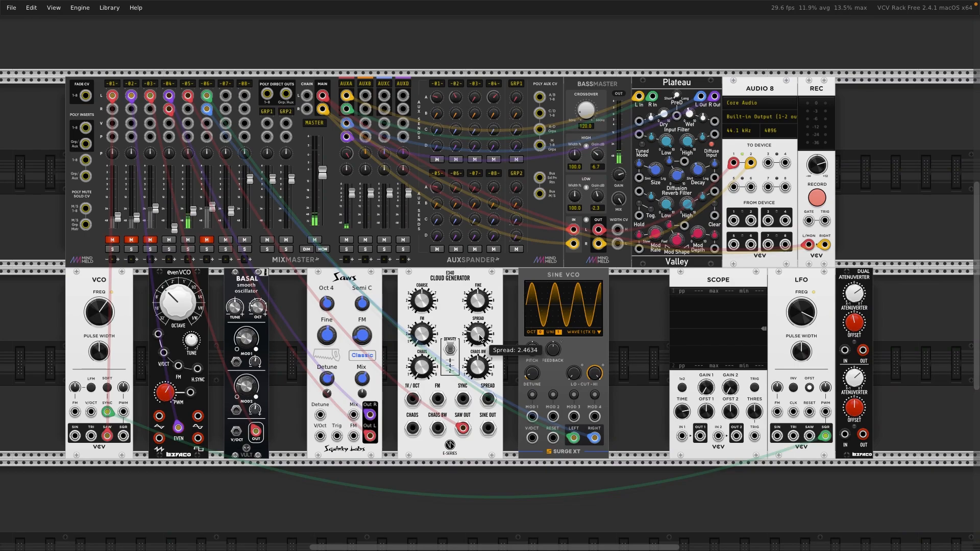
drag(480, 338, 480, 337)
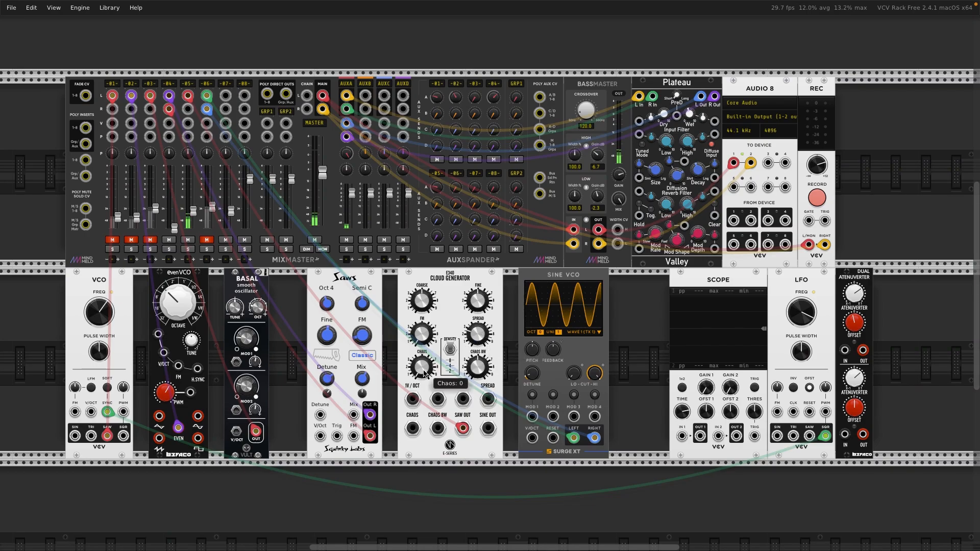
drag(423, 373, 424, 363)
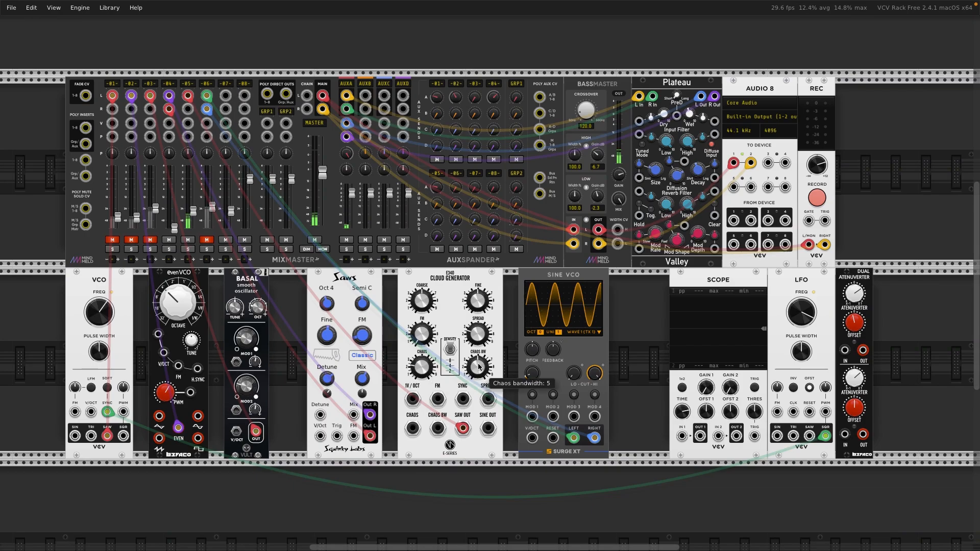
drag(479, 366, 479, 360)
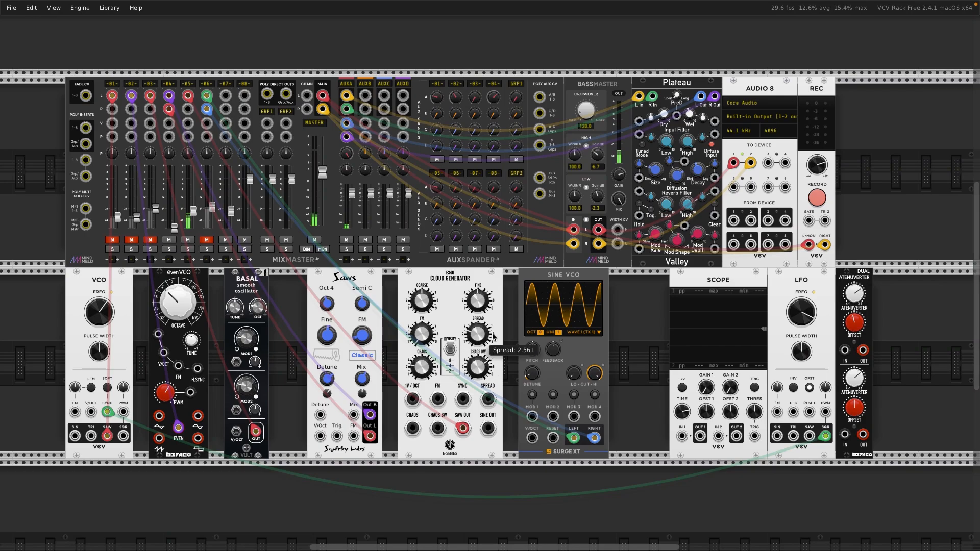
Cycle through the Cloud Generator's density settings, including 4, while trimming mixer channel 5's level
click(451, 349)
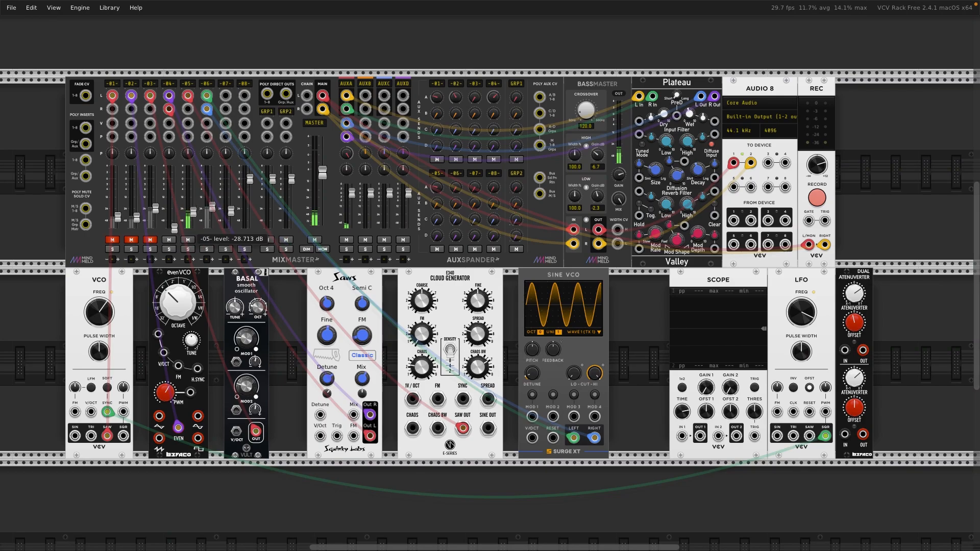
drag(193, 212, 193, 213)
click(447, 352)
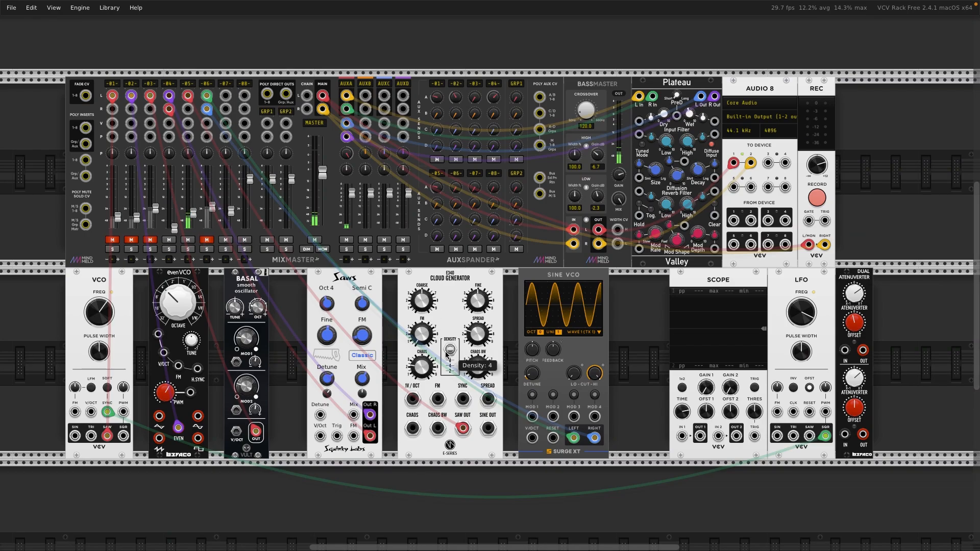
click(451, 351)
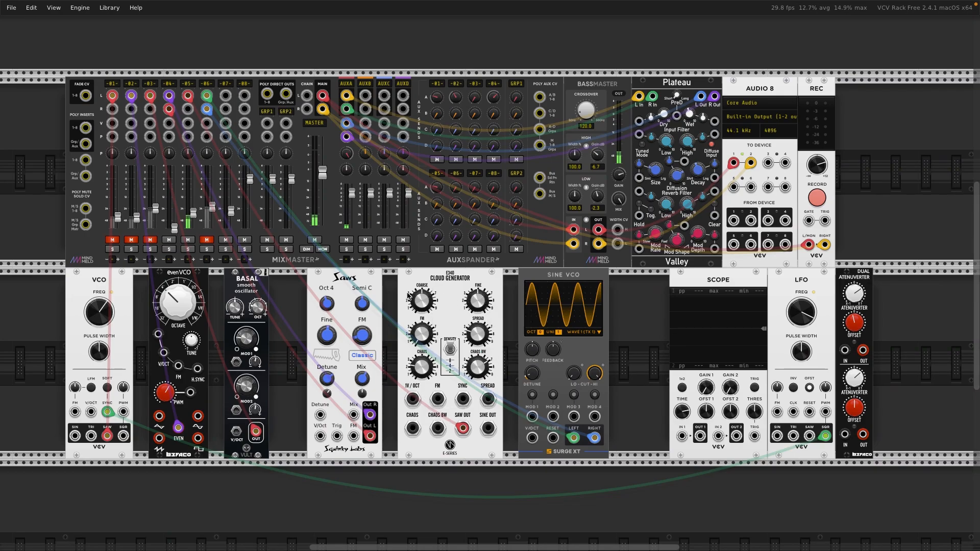
Vary the Cloud Generator's coarse frequency, spread, chaos and chaos bandwidth to compare their effect on the sound
drag(419, 299, 420, 315)
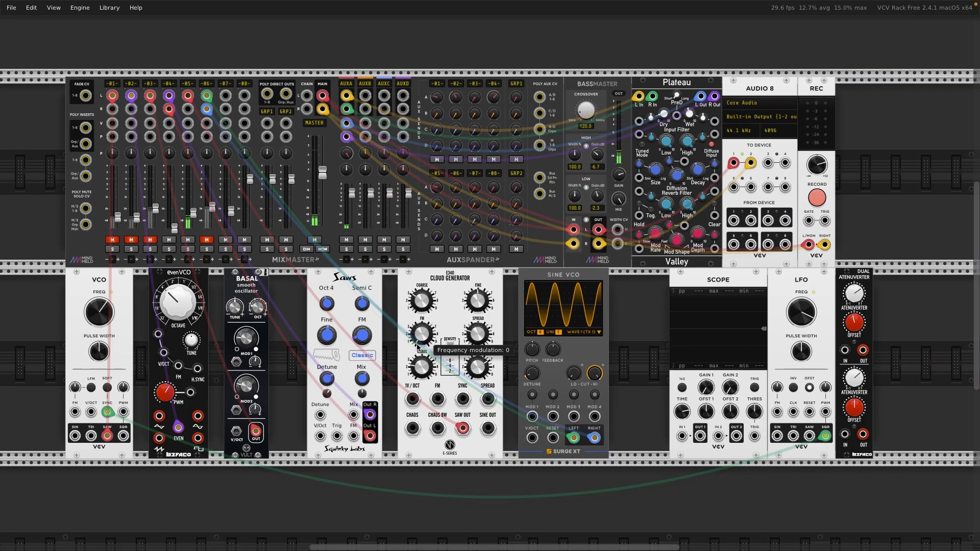
drag(473, 333, 474, 342)
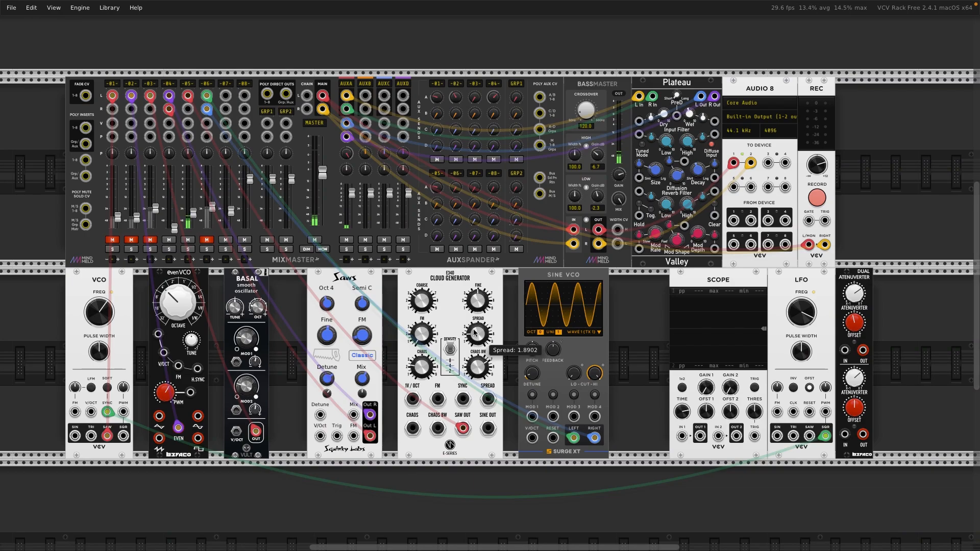
drag(429, 371, 429, 378)
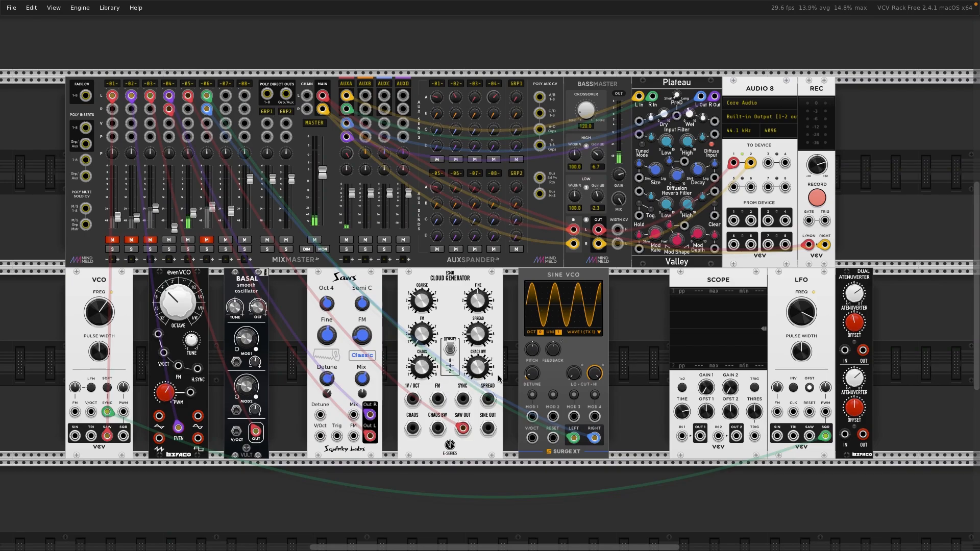
mouse_move(480, 377)
drag(479, 372, 479, 380)
Switch from mixer channel 5 to the Sine VCO on channel 6 at a lower level, and vary the oscillator's pitch before restoring its default
mouse_move(212, 208)
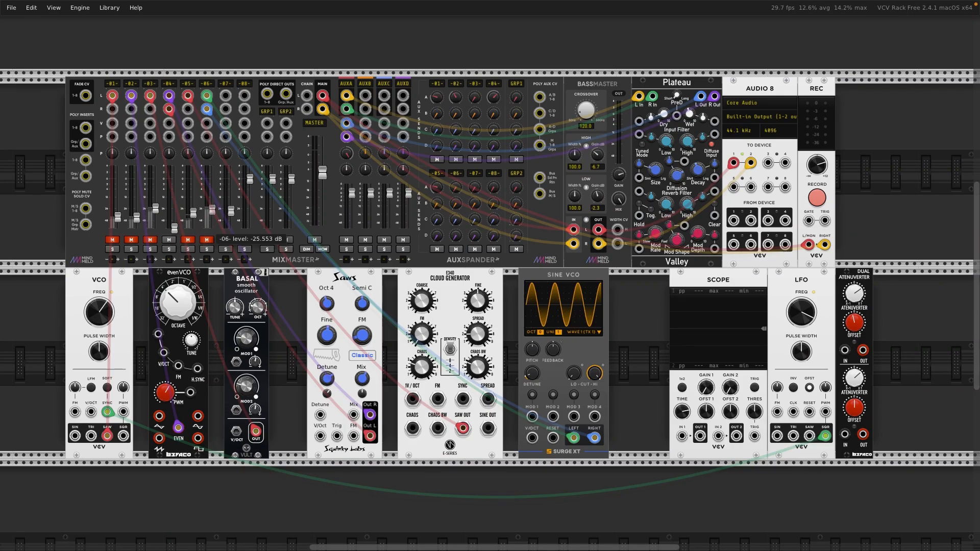
mouse_move(212, 208)
mouse_down()
mouse_move(214, 218)
mouse_move(212, 210)
mouse_up()
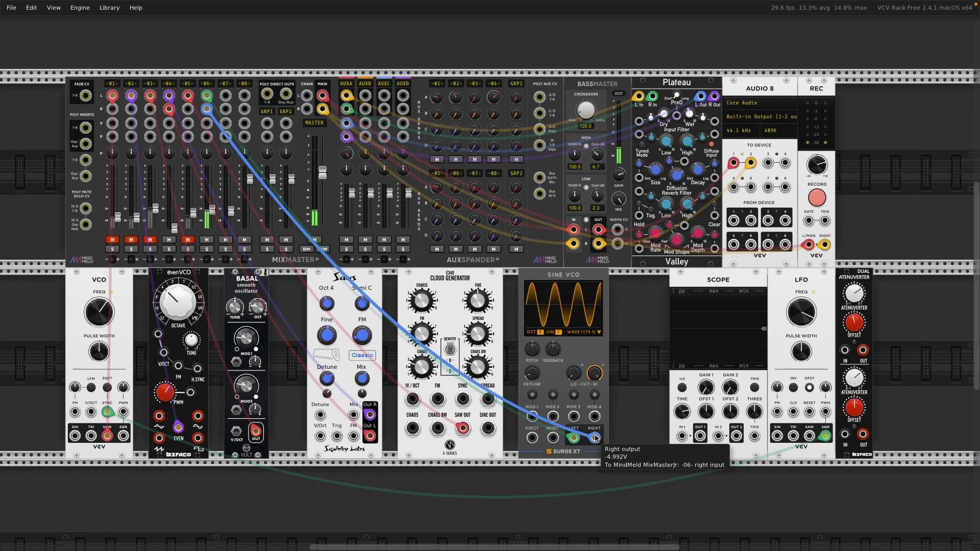
mouse_move(532, 377)
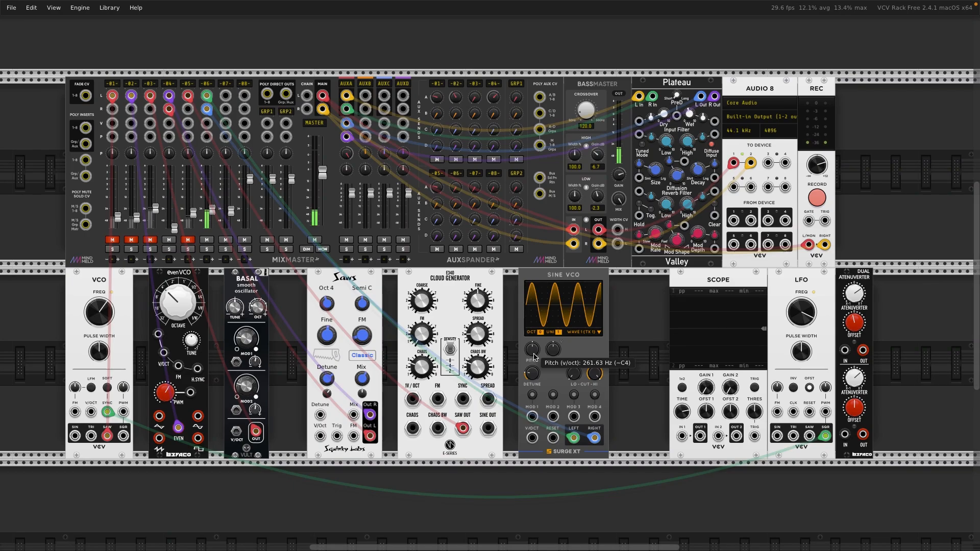
drag(532, 350, 558, 347)
double_click(535, 350)
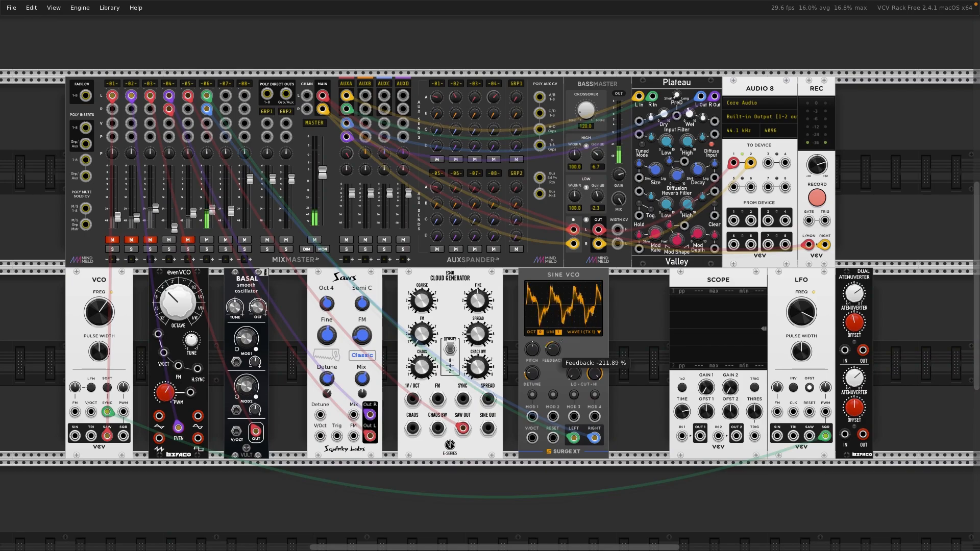
Vary the Sine VCO's feedback through negative and positive amounts and leave it at about 37 %
drag(552, 349, 552, 220)
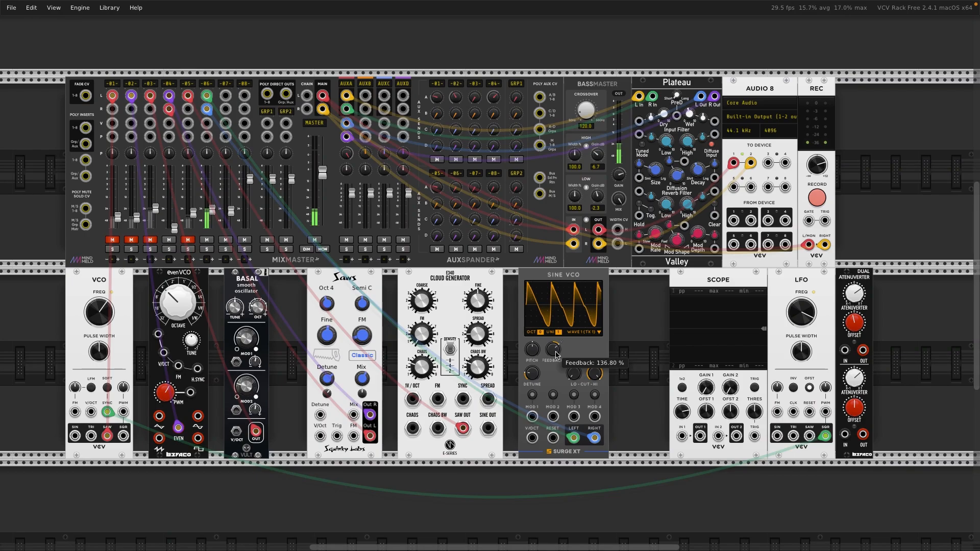
drag(557, 354, 557, 413)
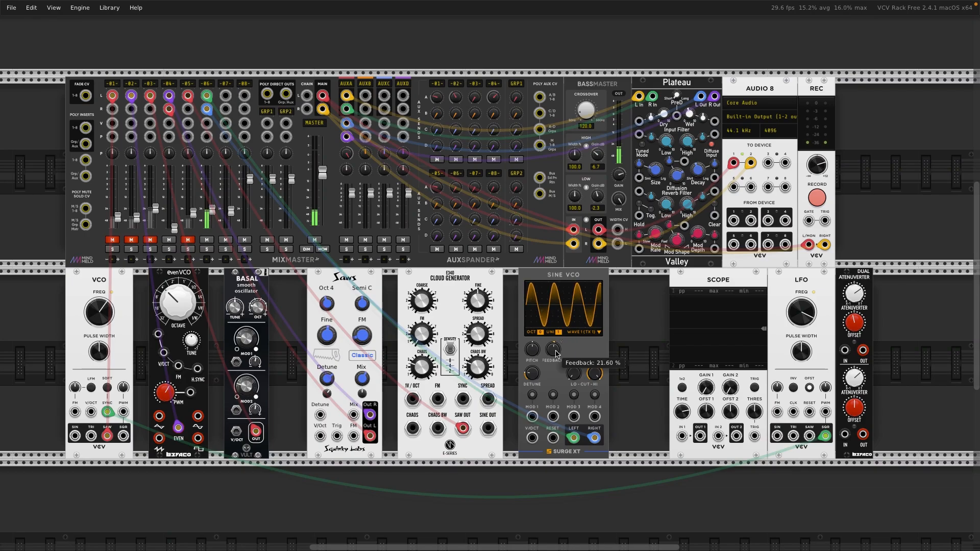
drag(557, 354, 556, 346)
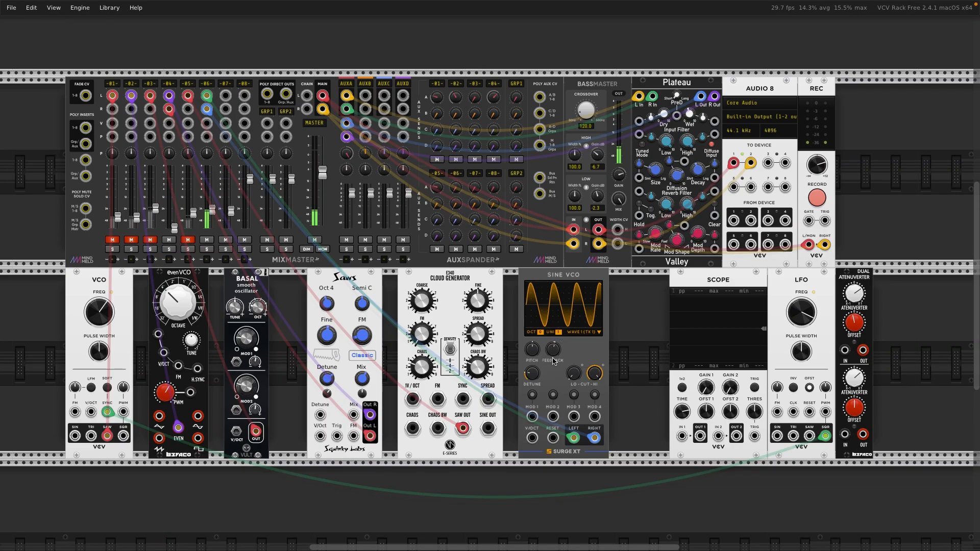
Modulate the Sine VCO's feedback through Mod 1 by about +21.20 from the LFO's sine output, and slow the LFO
click(533, 395)
drag(554, 354, 554, 344)
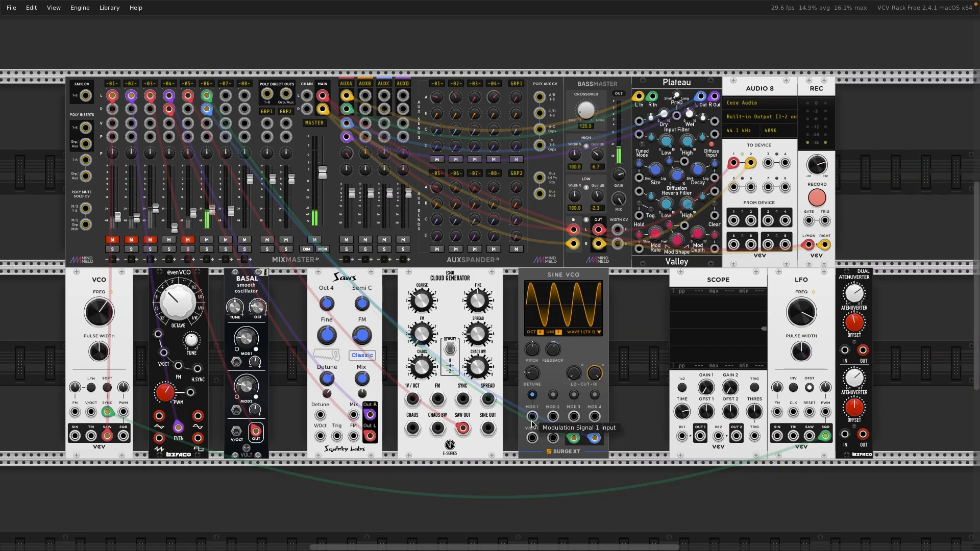
drag(533, 418, 780, 437)
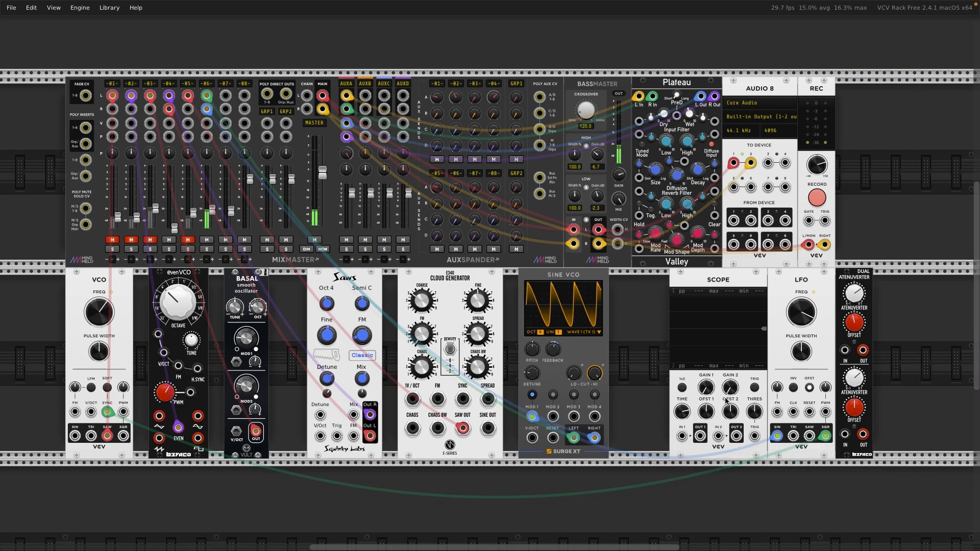
drag(803, 312, 801, 337)
Patch the Sine VCO's left output into the Scope's first input and adjust the Scope's time scale
drag(683, 437, 574, 437)
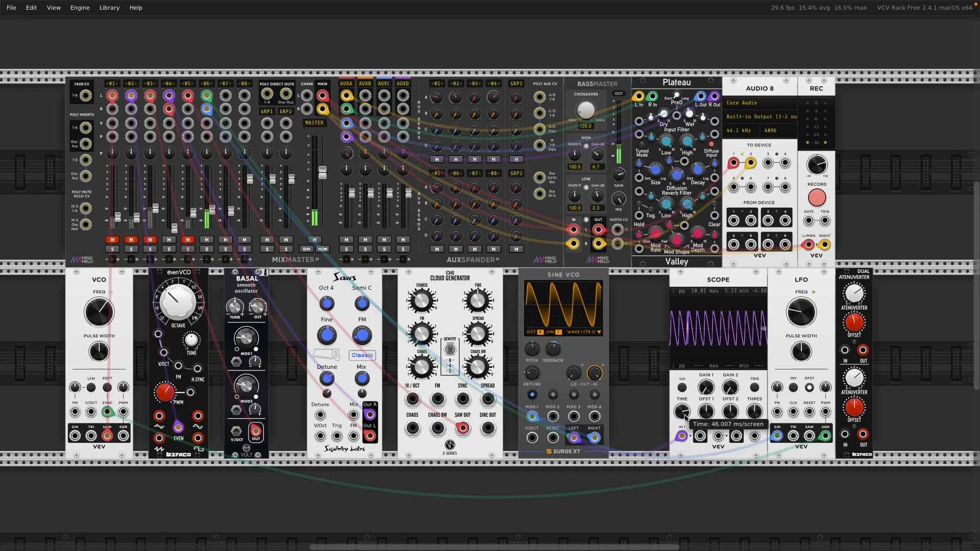
drag(684, 413, 683, 409)
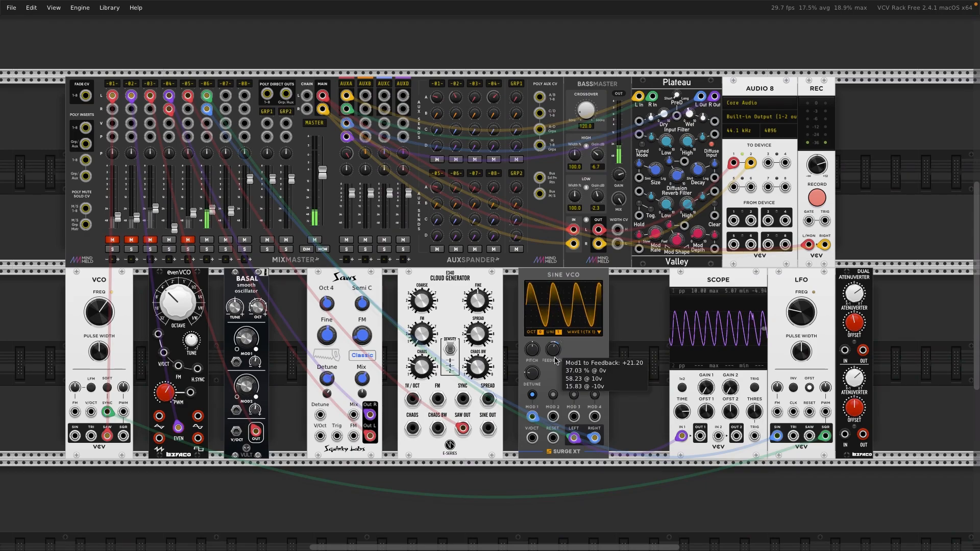
Set the Sine VCO's Mod 1 modulation of the high cut to about -14268
click(532, 394)
click(532, 394)
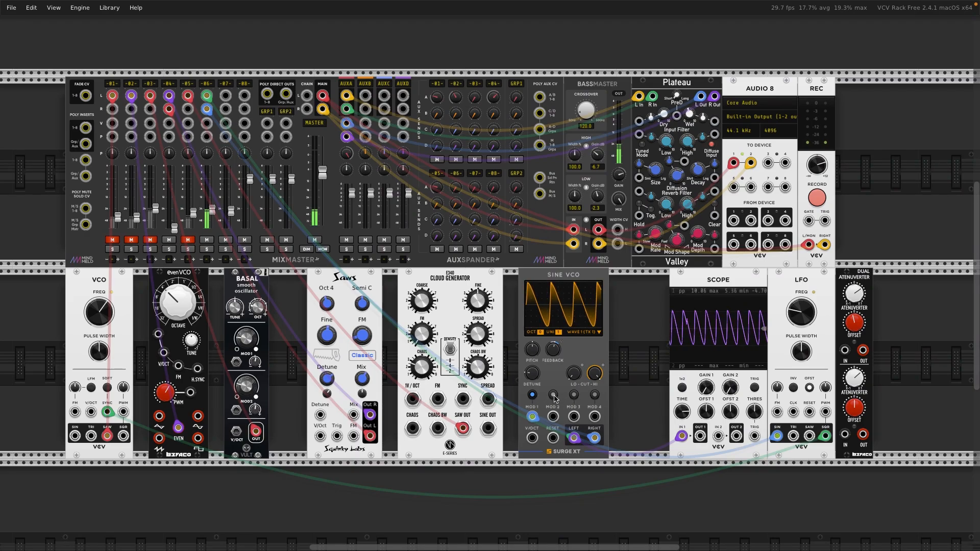
mouse_move(534, 376)
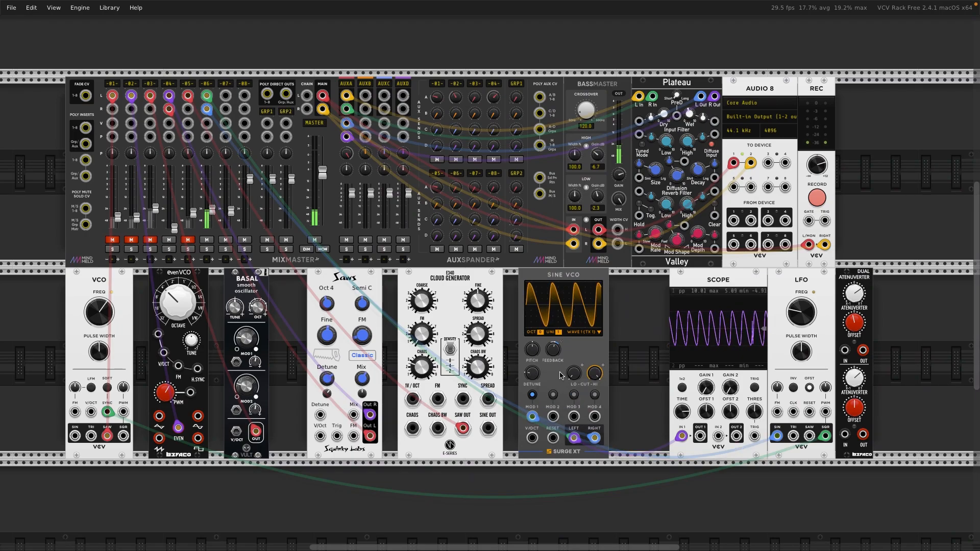
mouse_move(572, 377)
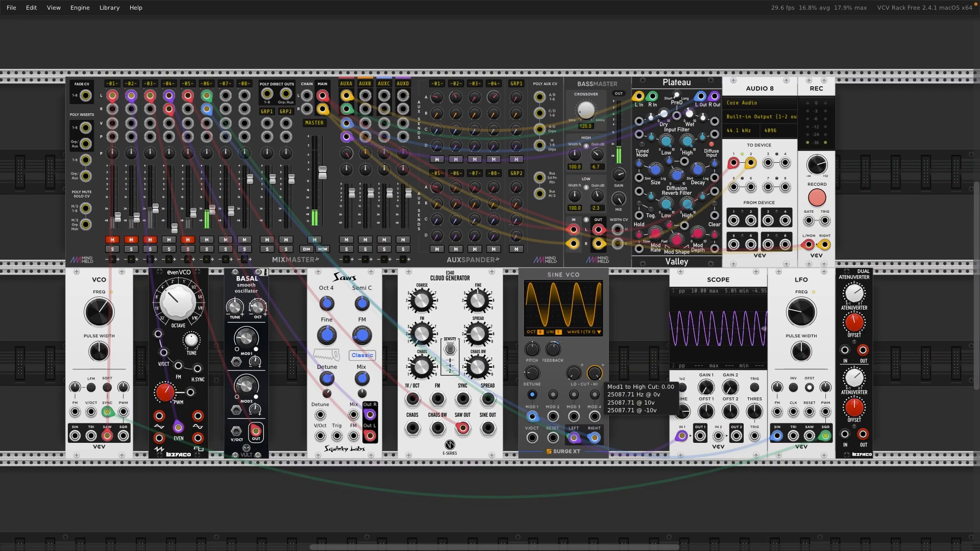
drag(595, 373, 595, 414)
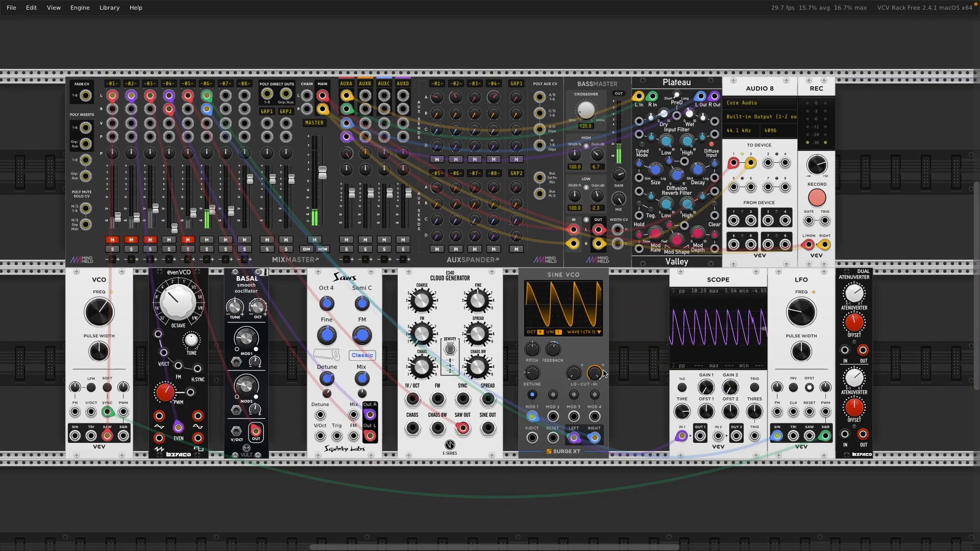
drag(596, 373, 596, 365)
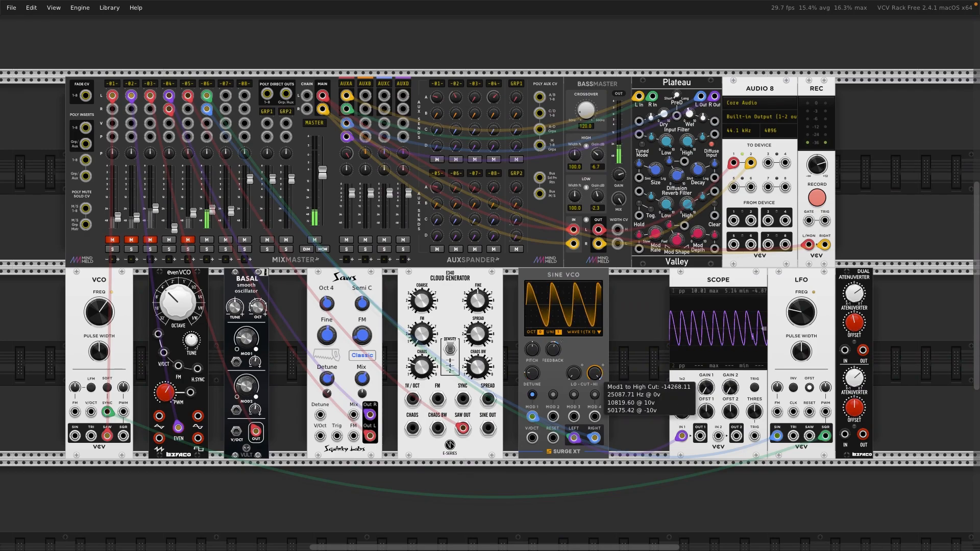
Toggle the Mod 2 assignment and try high cut frequencies of about 2038 and 1468 Hz before restoring the high cut
click(553, 394)
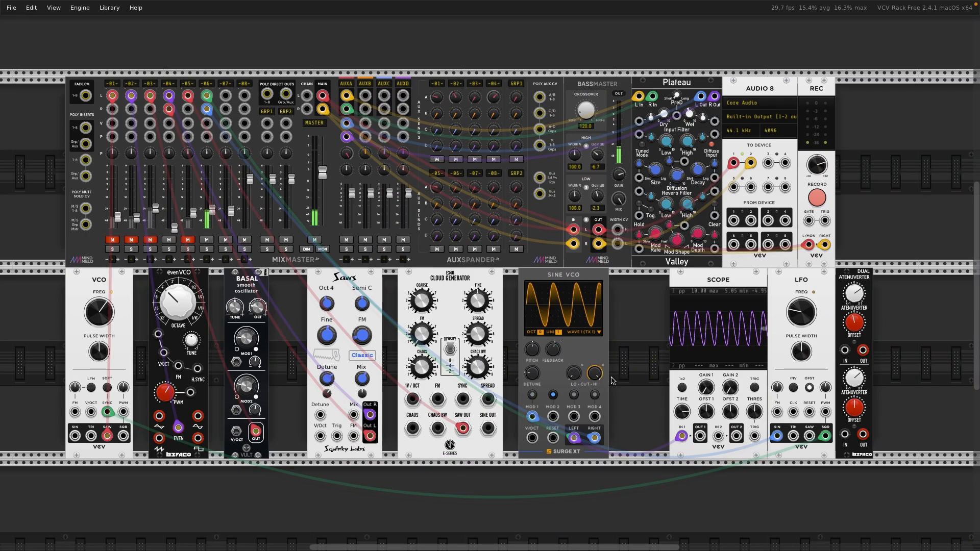
drag(595, 373, 595, 366)
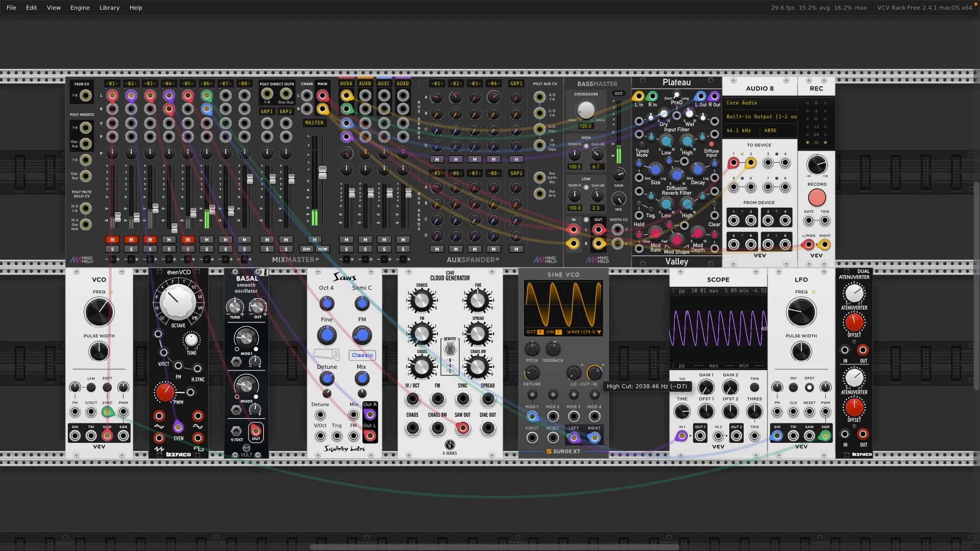
drag(595, 374, 596, 373)
click(553, 394)
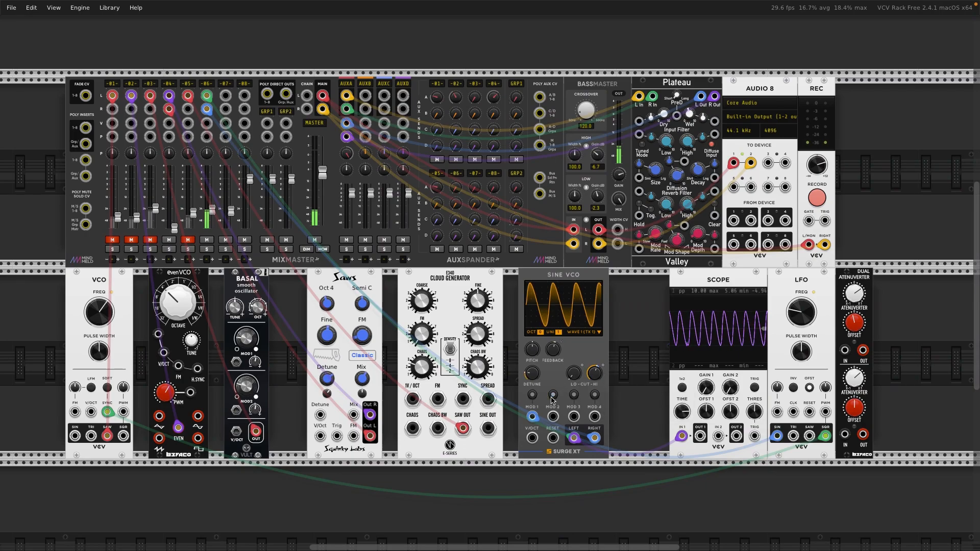
click(553, 395)
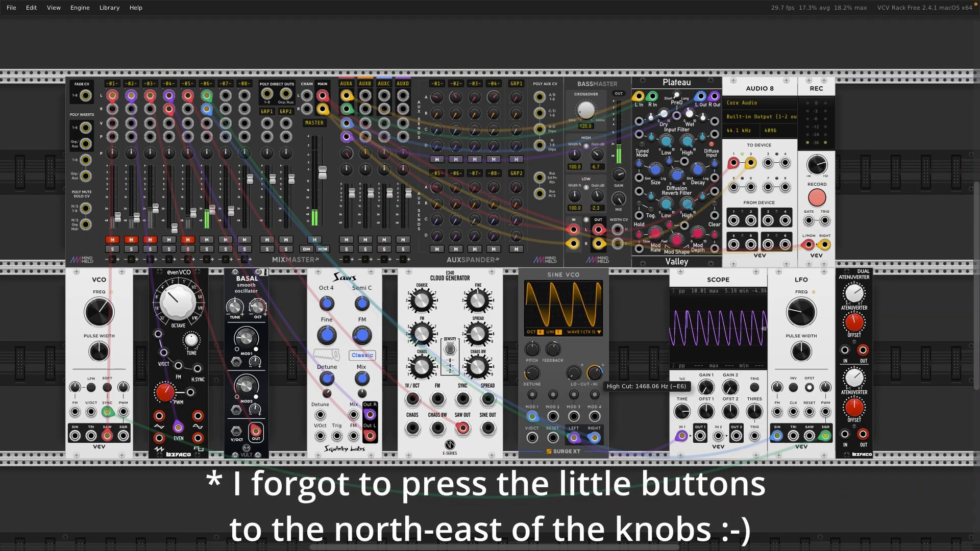
drag(595, 373, 574, 373)
drag(595, 373, 595, 373)
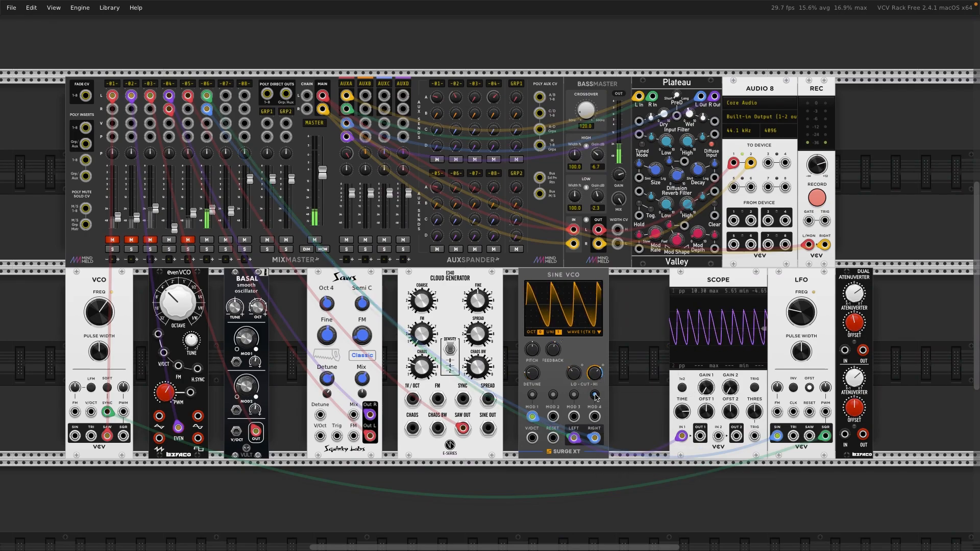
Switch modulation assignment to the Sine VCO's Mod 3 slot and lower mixer channel 6's level to about -36 dB
drag(596, 398, 595, 394)
click(574, 395)
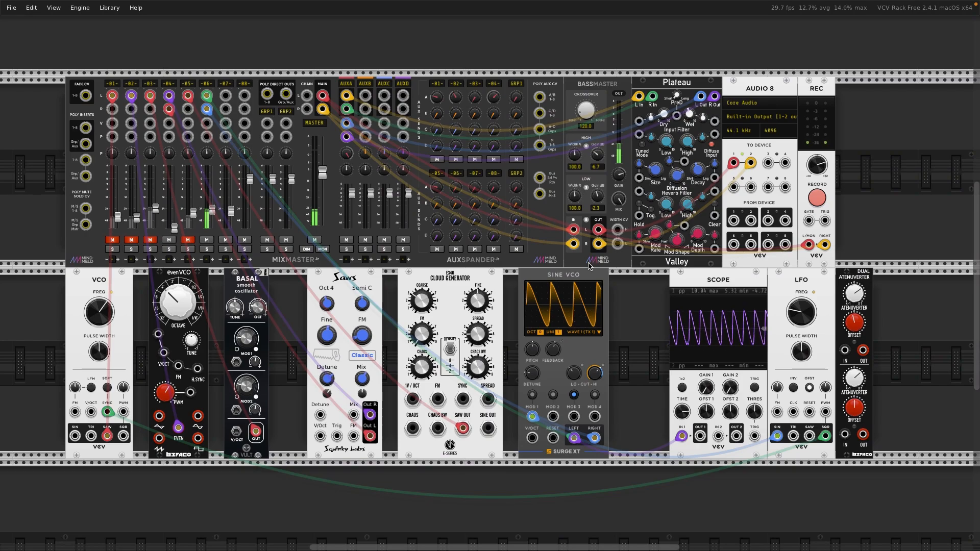
mouse_move(211, 211)
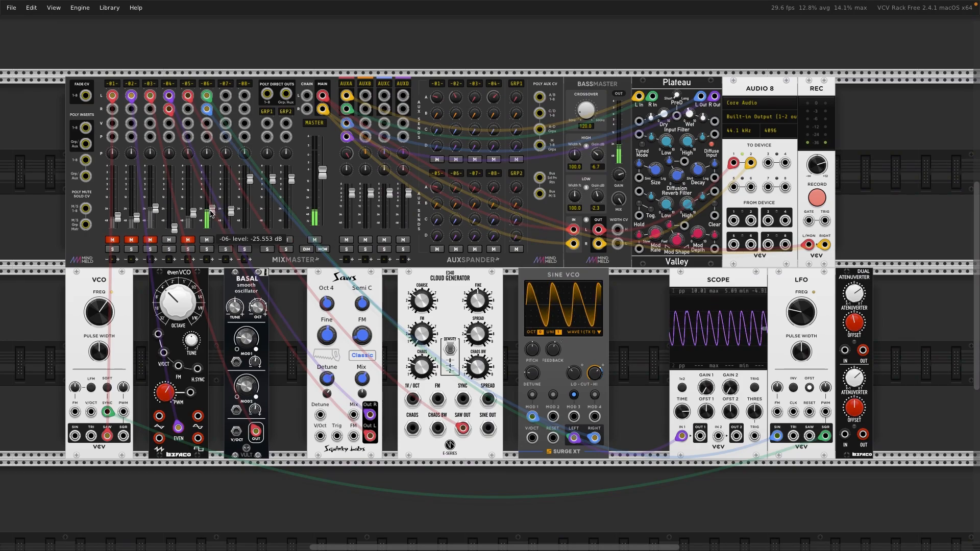
drag(212, 210, 210, 218)
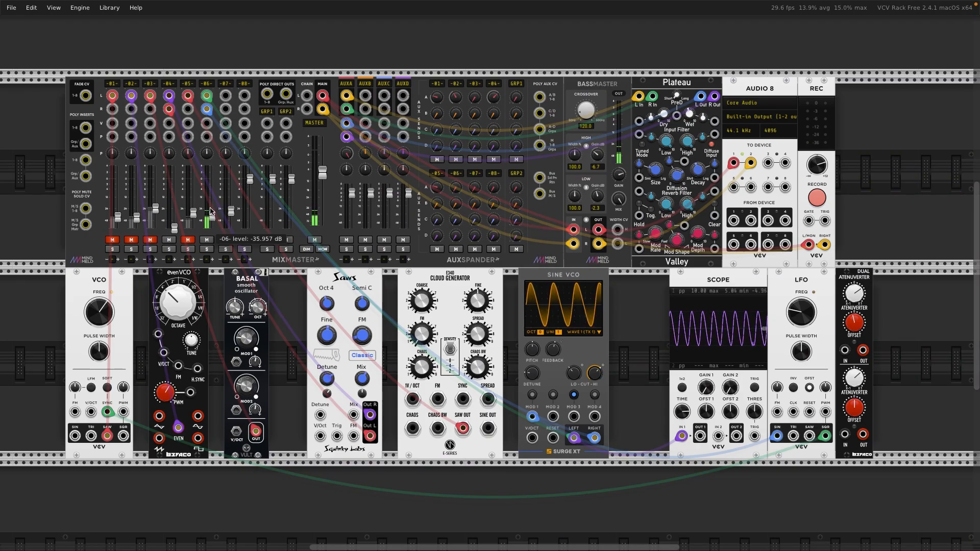